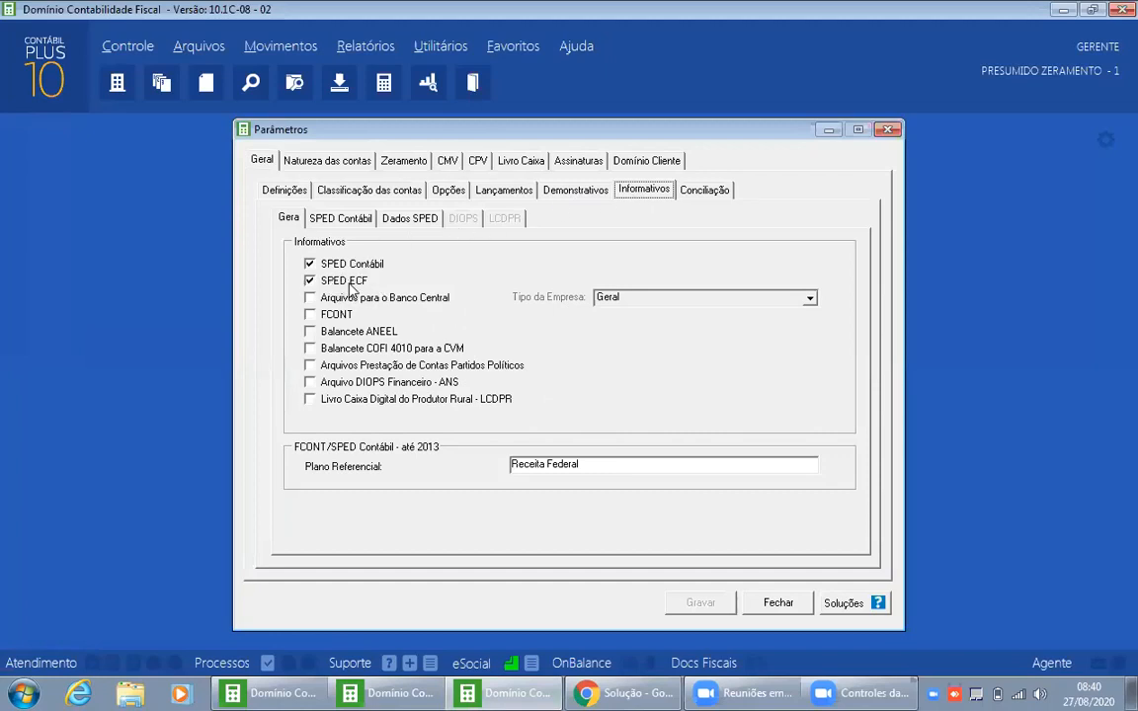
Step: In the SPED data, keep the referential plan Pessoa Jurídica em Geral - Lucro Presumido and choose bookkeeping type Obrigada a entregar a ECD ou entrega facultativa
click(409, 221)
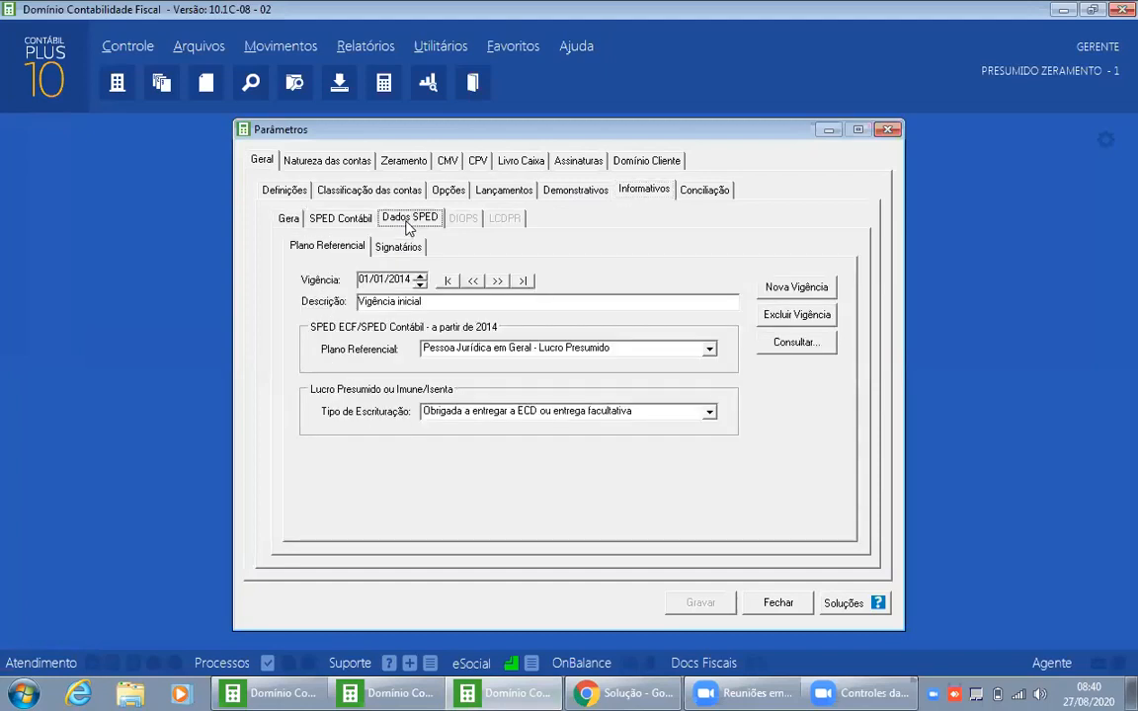
click(435, 351)
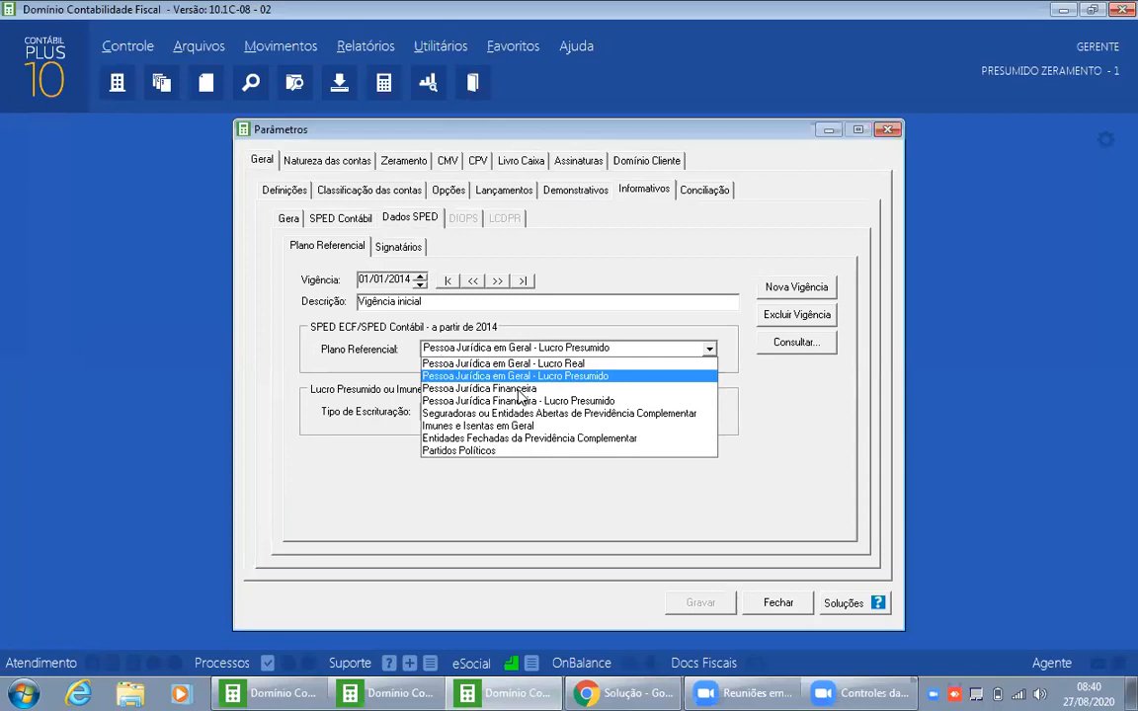
click(468, 465)
click(545, 349)
click(349, 399)
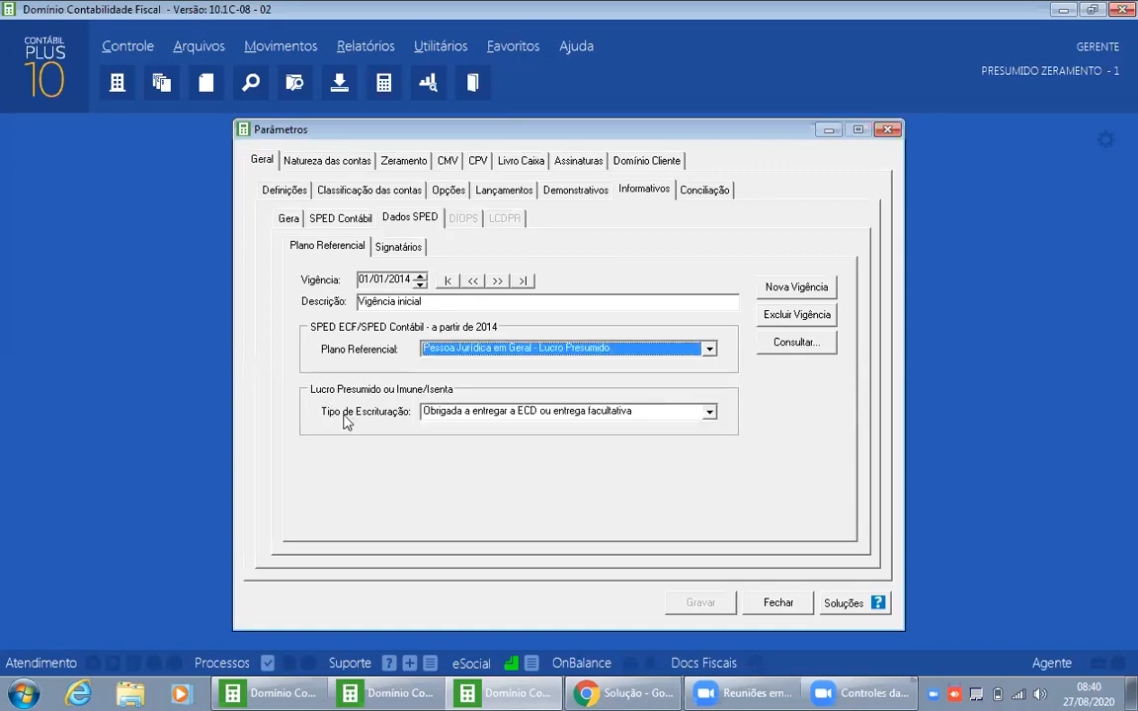
click(427, 409)
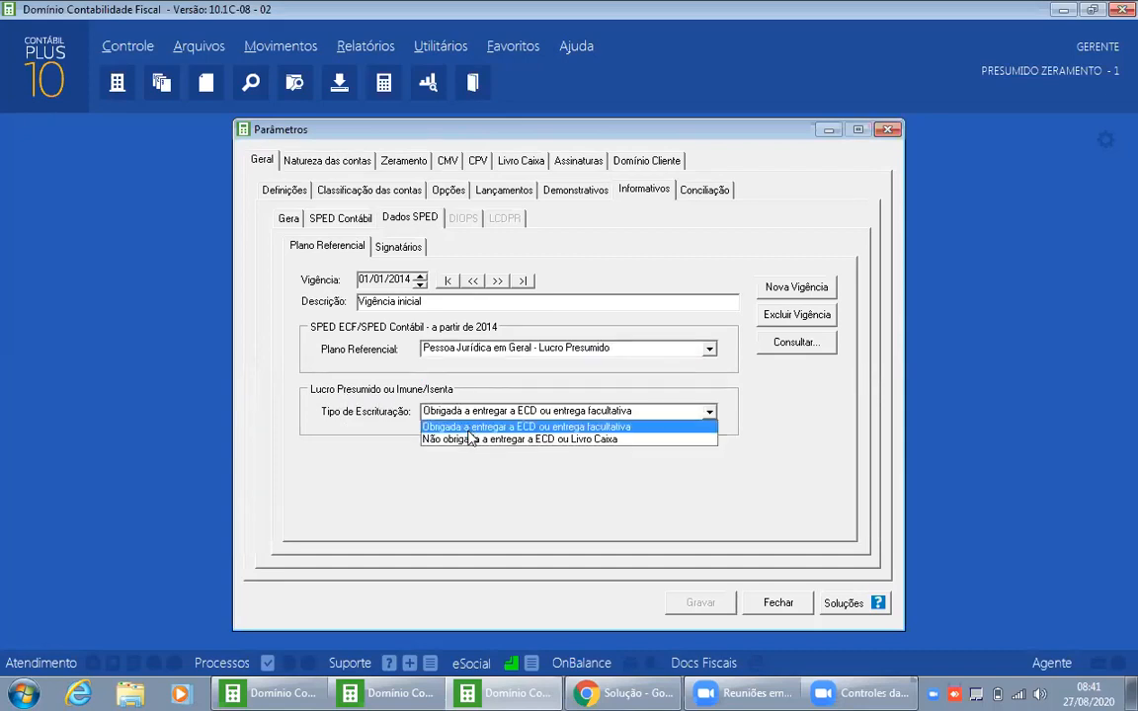
click(465, 427)
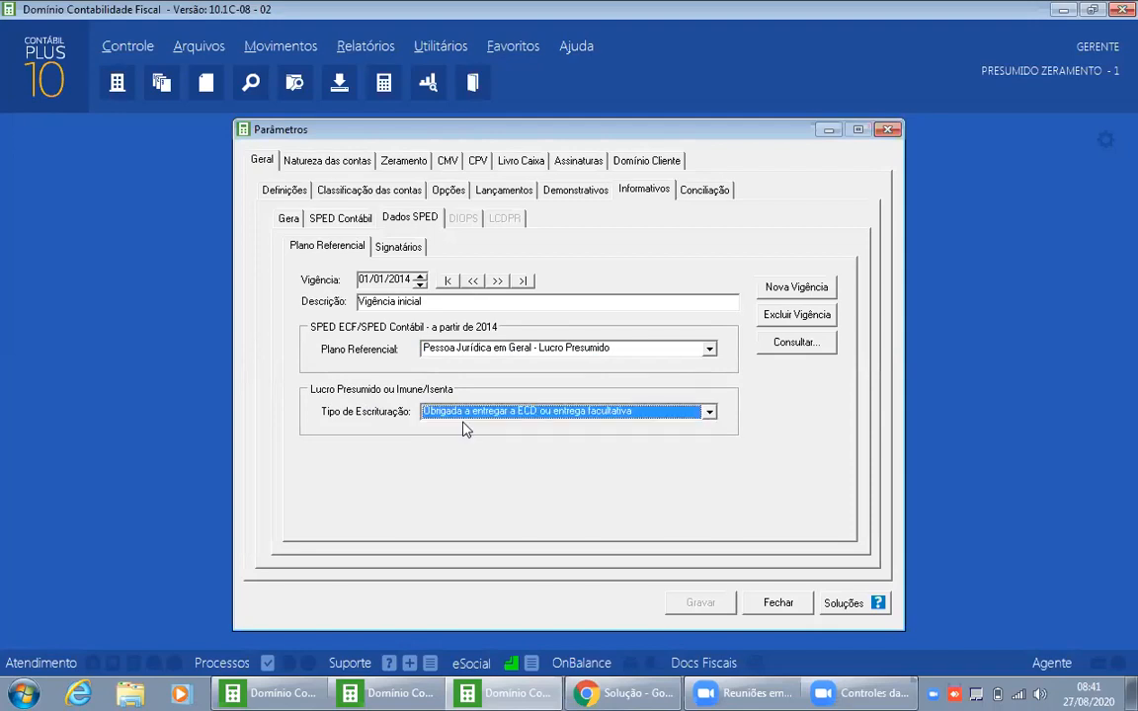
Step: Set the SPED ECF signatory's Assinatura da Pessoa Jurídica to Gerar com os dados do Responsável Legal/ Sócio
click(398, 247)
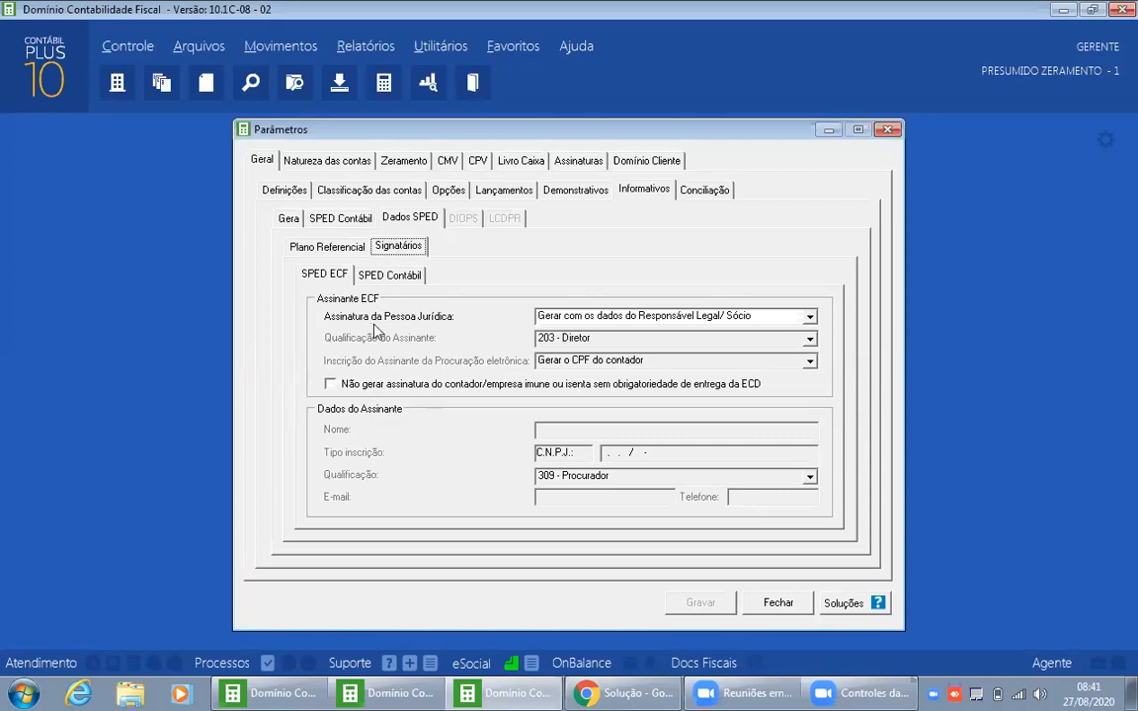
click(975, 76)
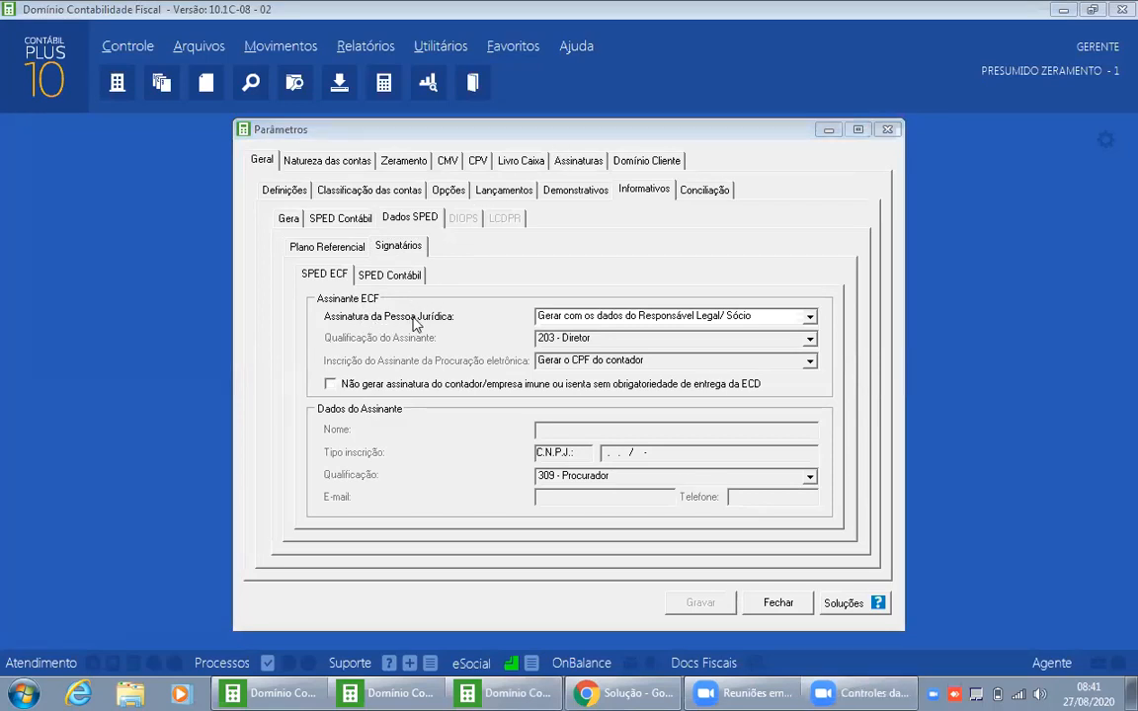
click(572, 321)
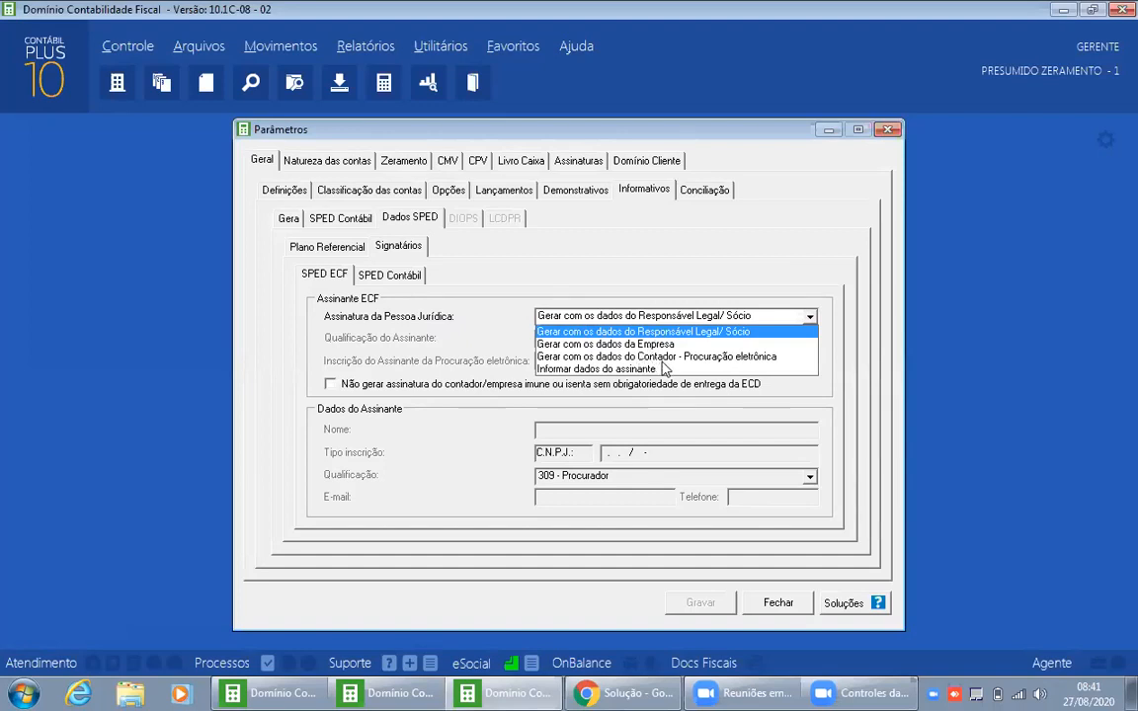
click(661, 356)
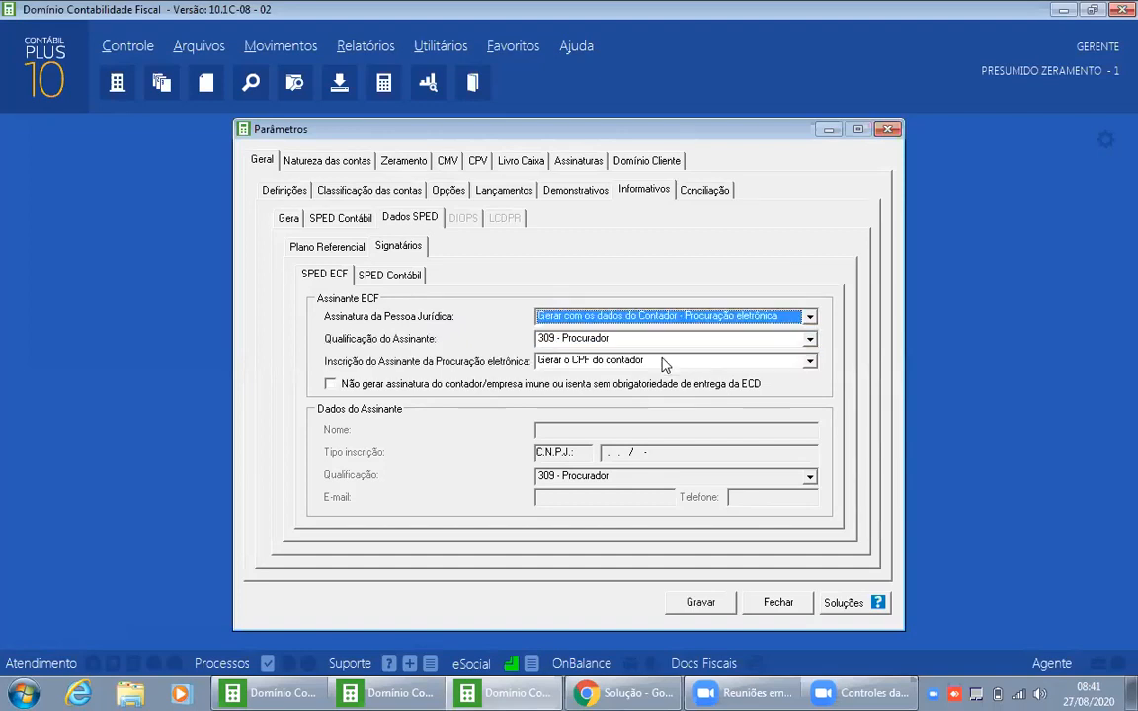
click(609, 319)
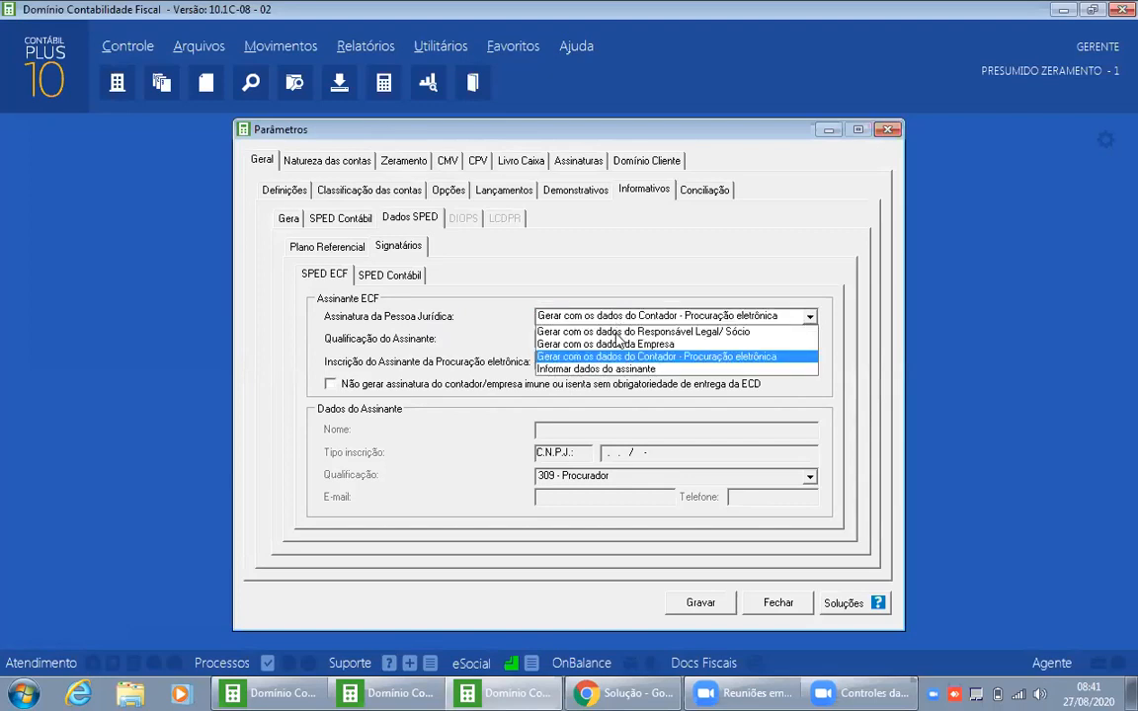
click(617, 333)
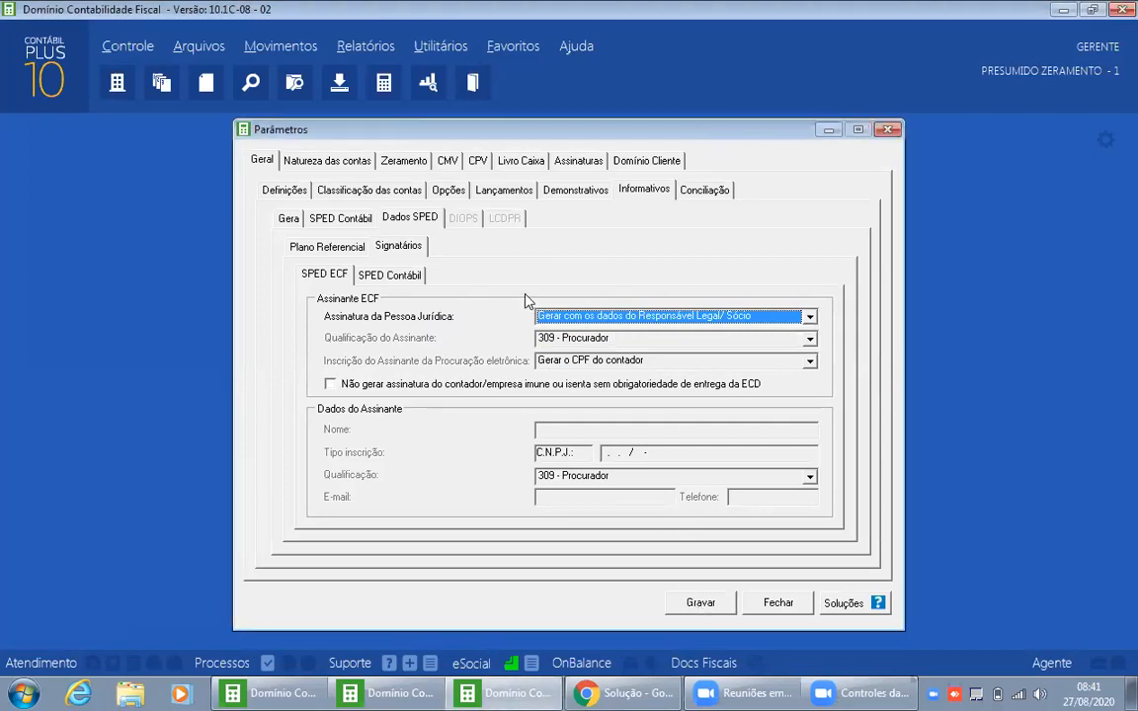
Step: Review the legal representative's details in the company registration, including the digital certificate and RFB responsibility options
click(136, 57)
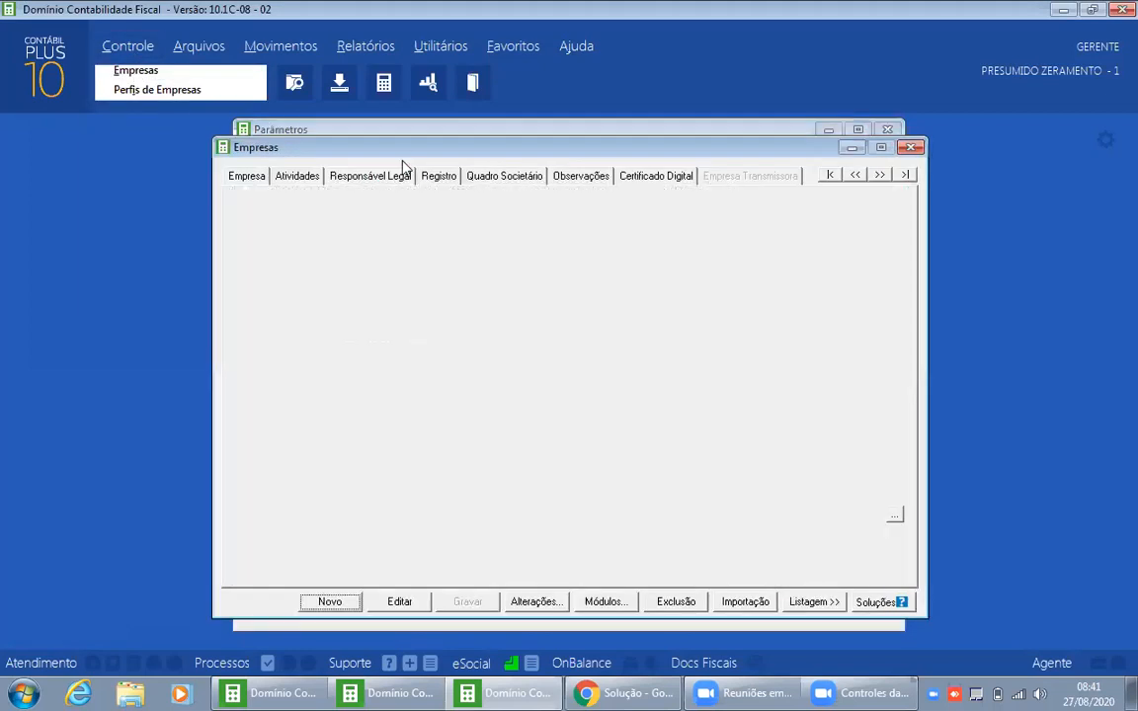
click(381, 182)
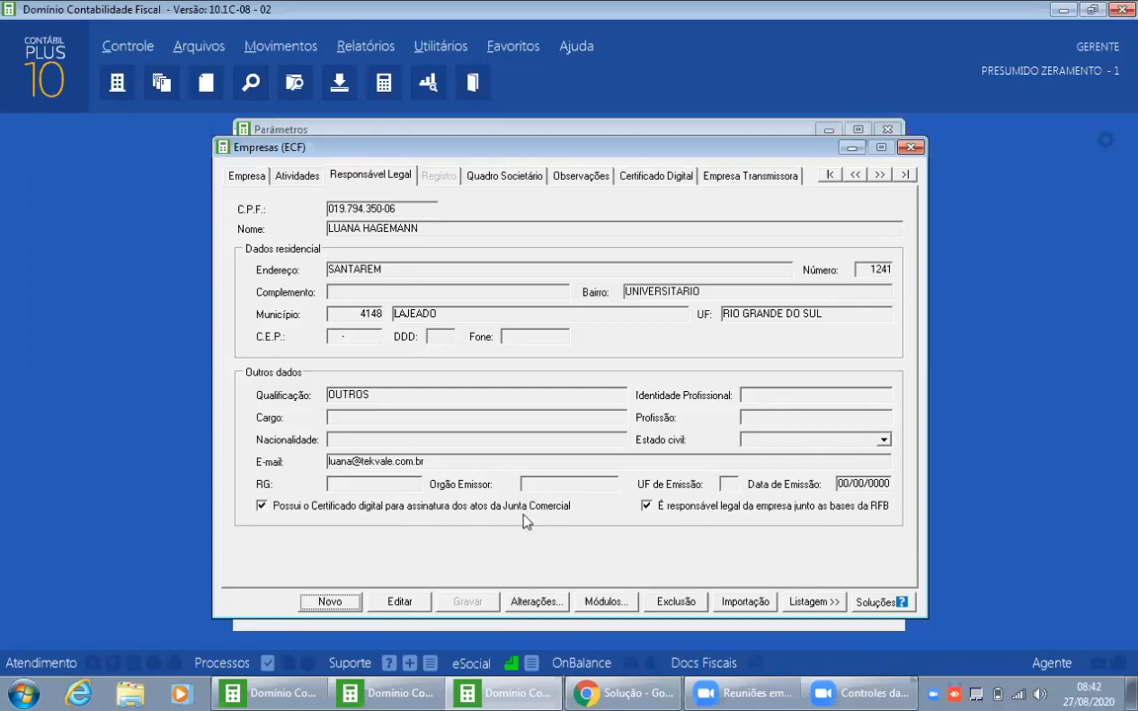
click(910, 147)
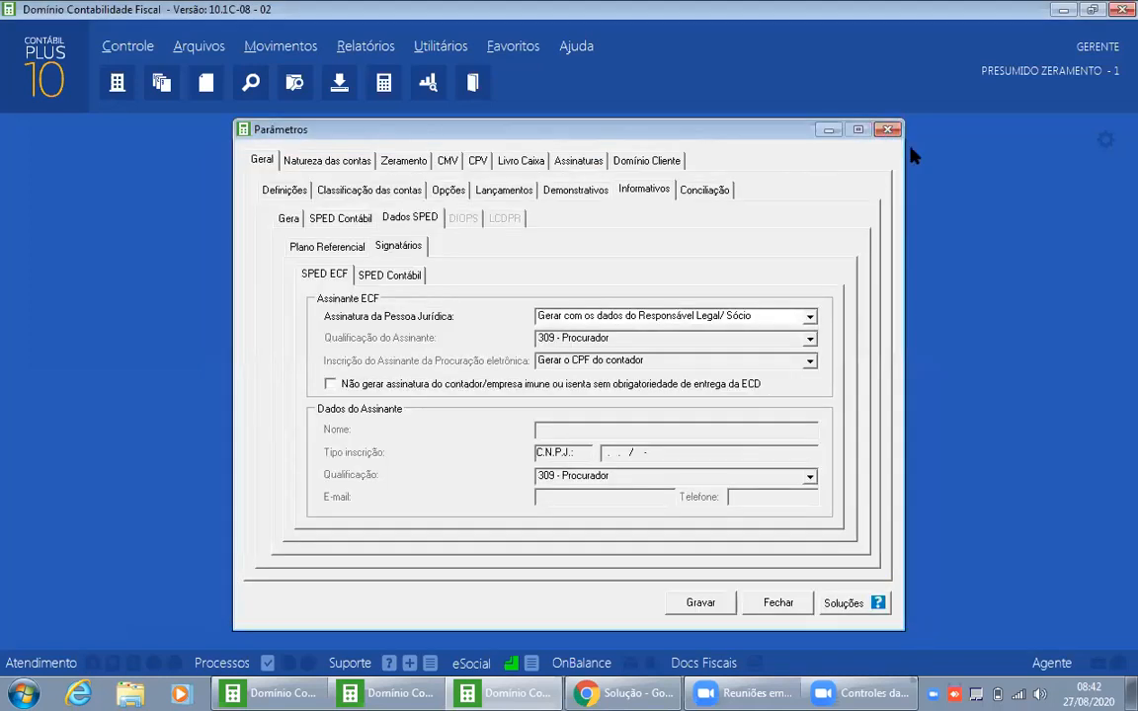
Step: Review the accountant's registration with its documents and contact details
click(130, 46)
click(155, 156)
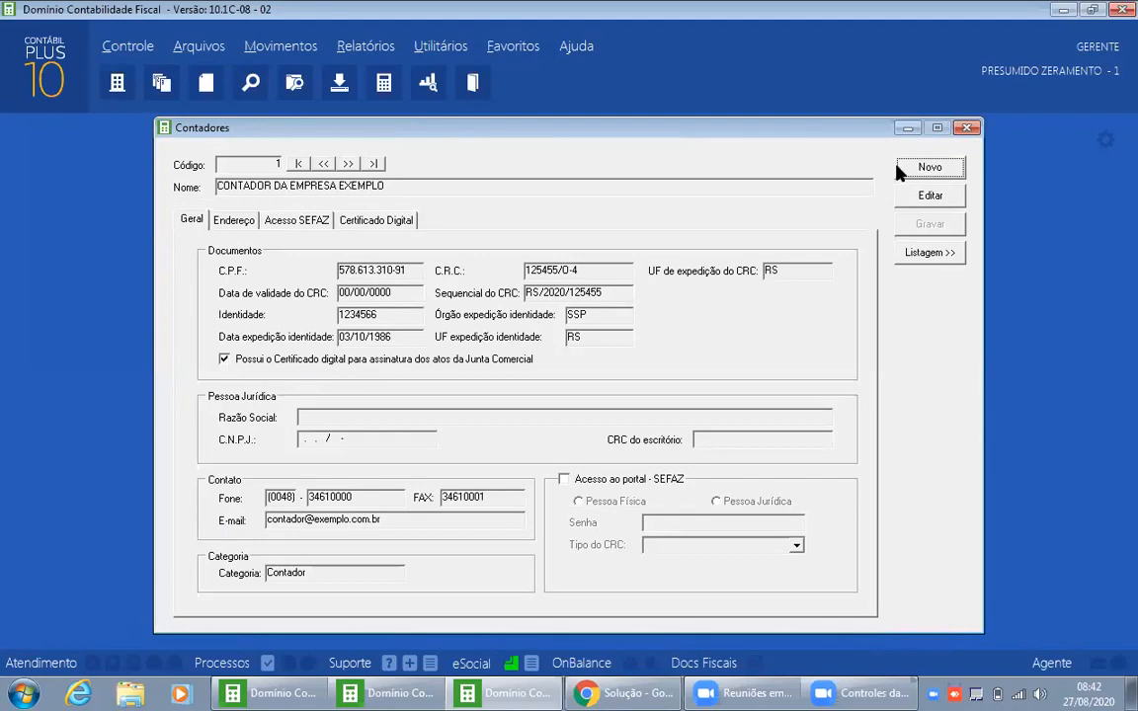
click(967, 128)
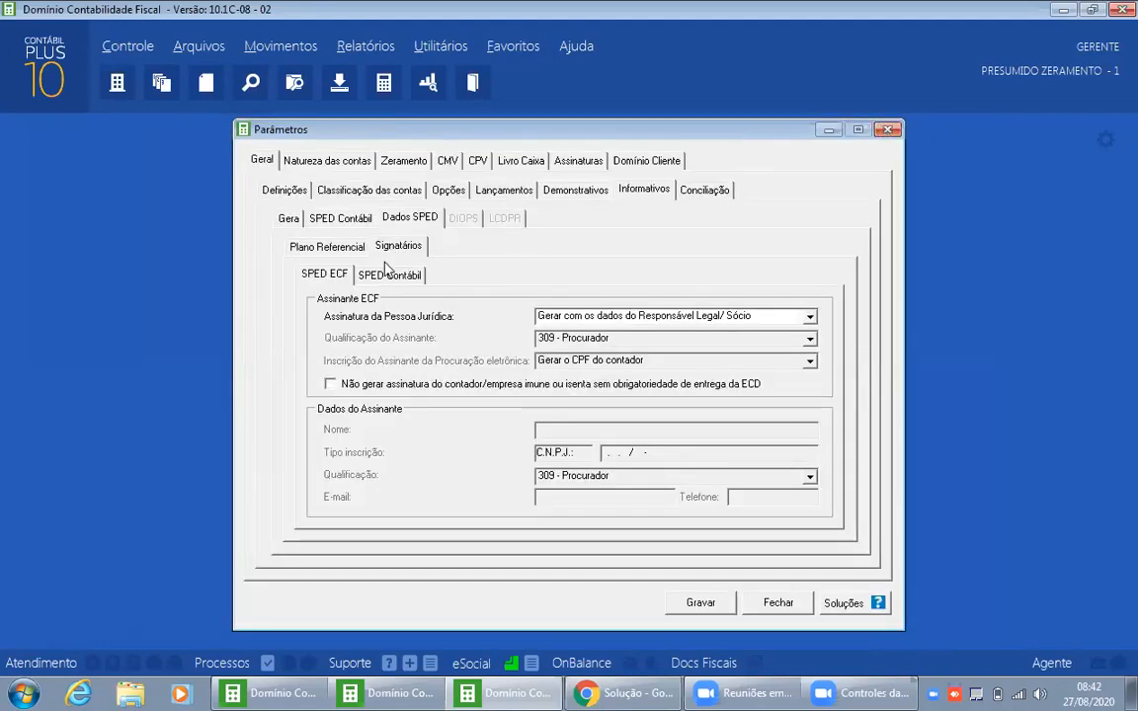
Step: Close the company parameters and save the changes
click(359, 277)
click(336, 280)
click(886, 131)
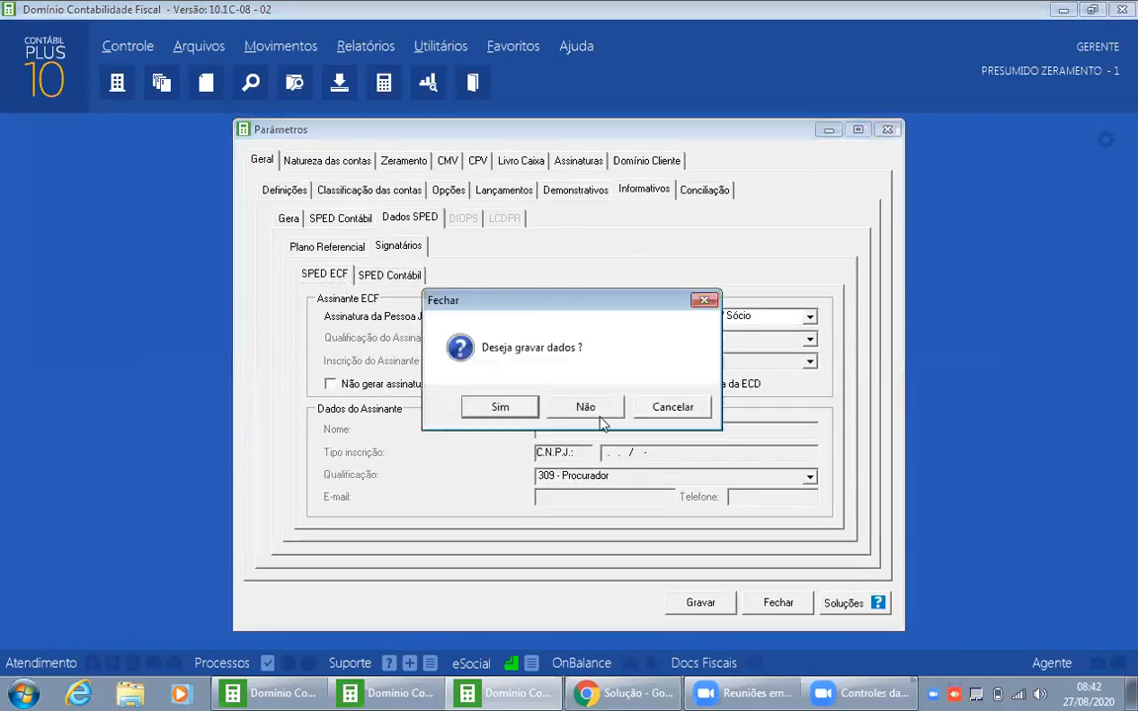
click(499, 405)
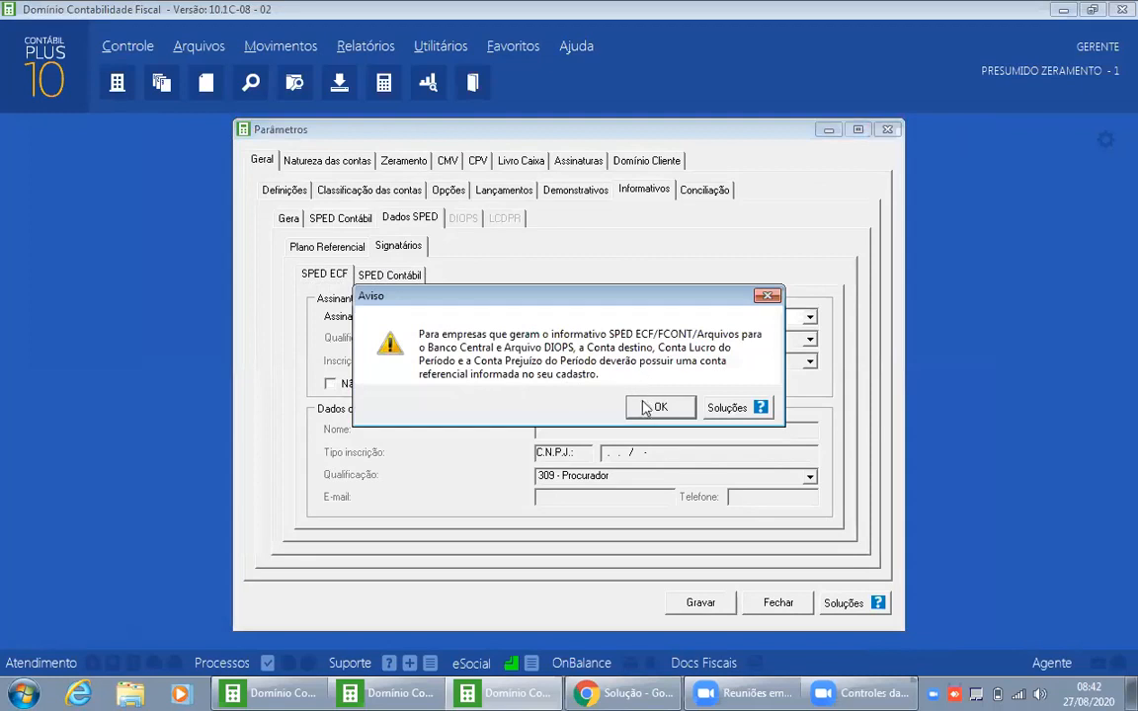
click(648, 408)
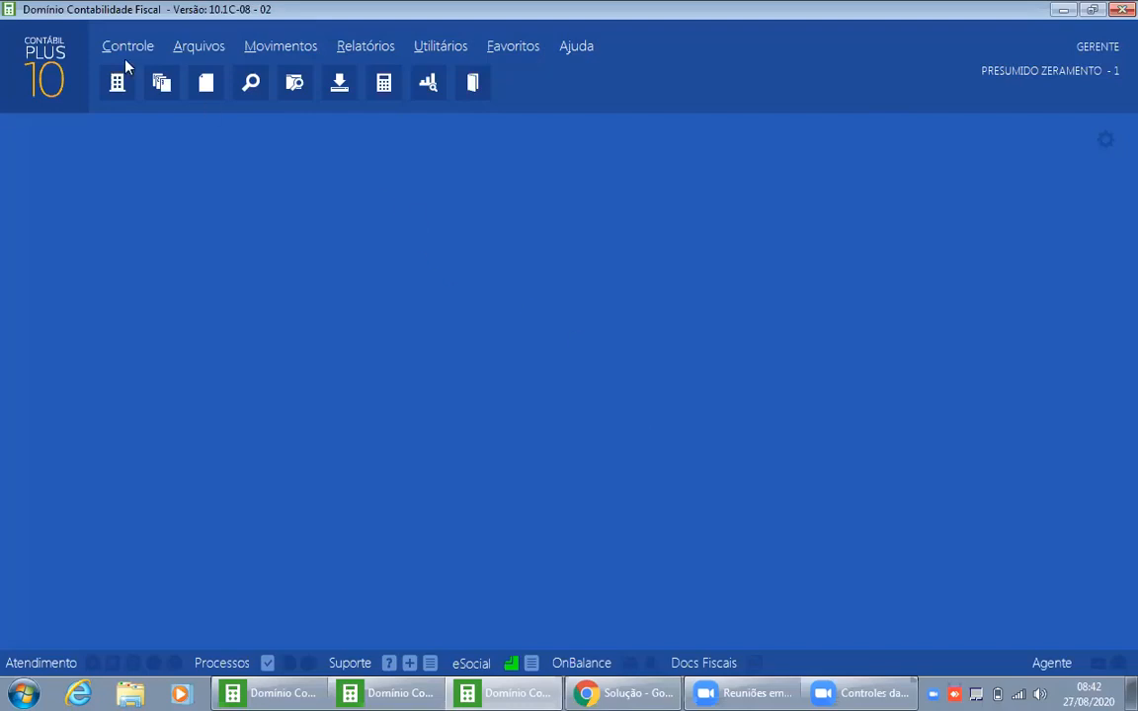
Step: Check the SPED ECF/SPED Contábil referential plan entries of the FORNECEDORES DIVERSOS account in the accounts registration
click(198, 46)
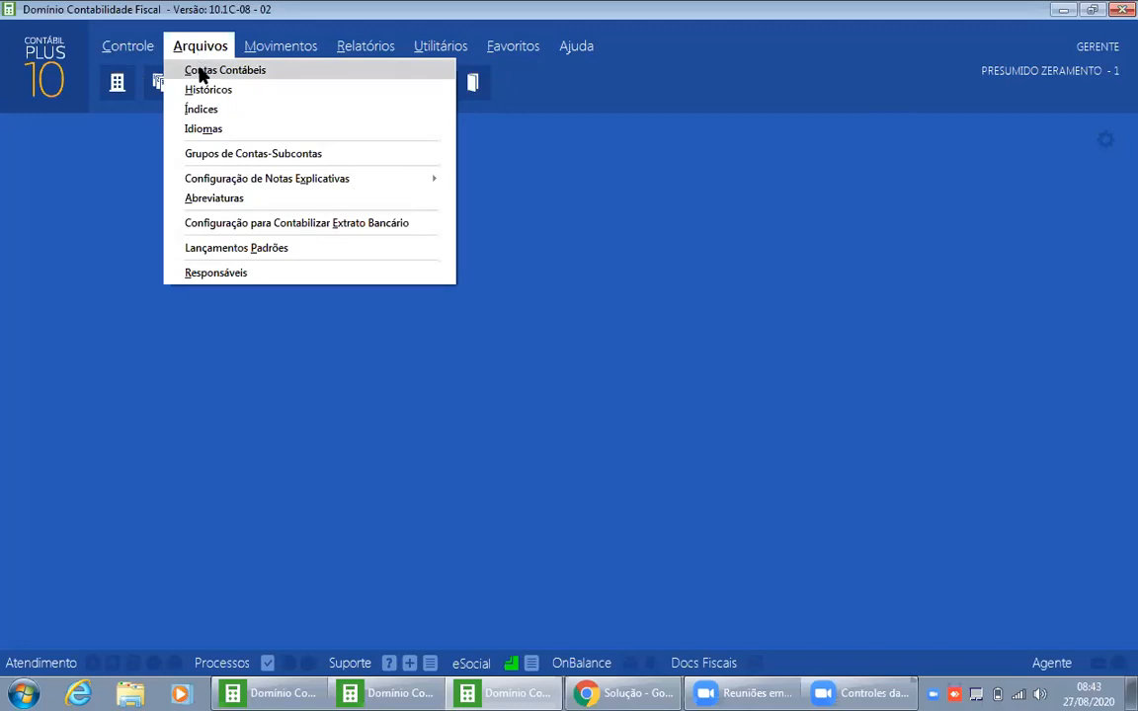
click(201, 71)
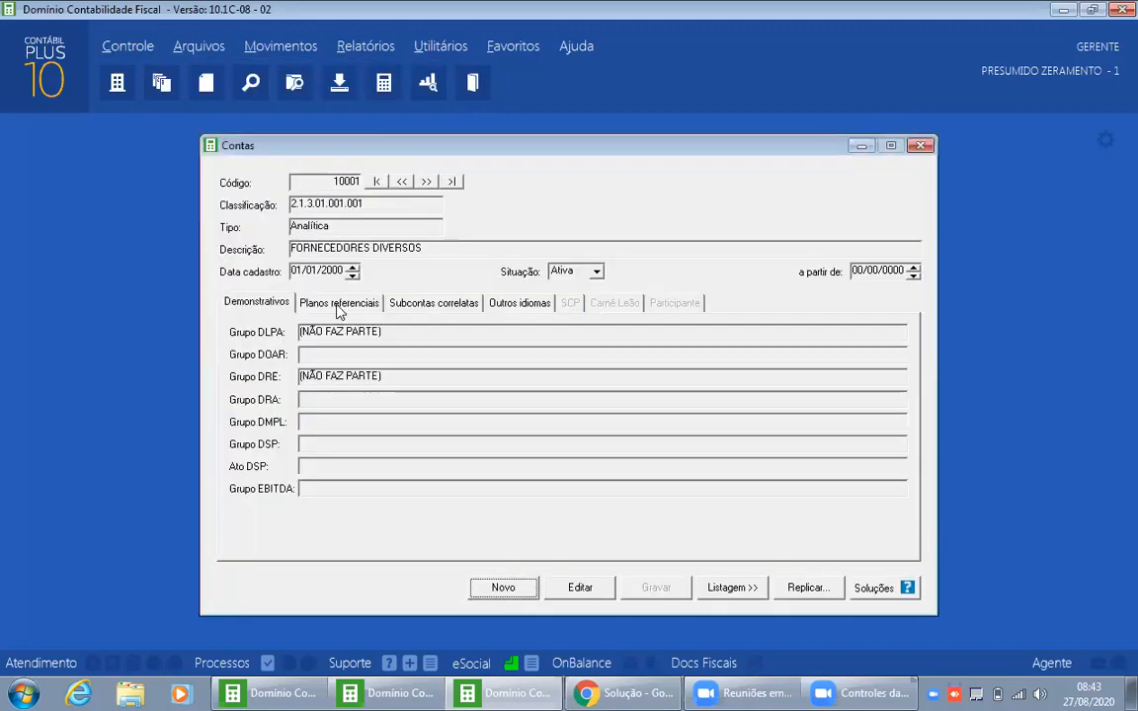
click(339, 304)
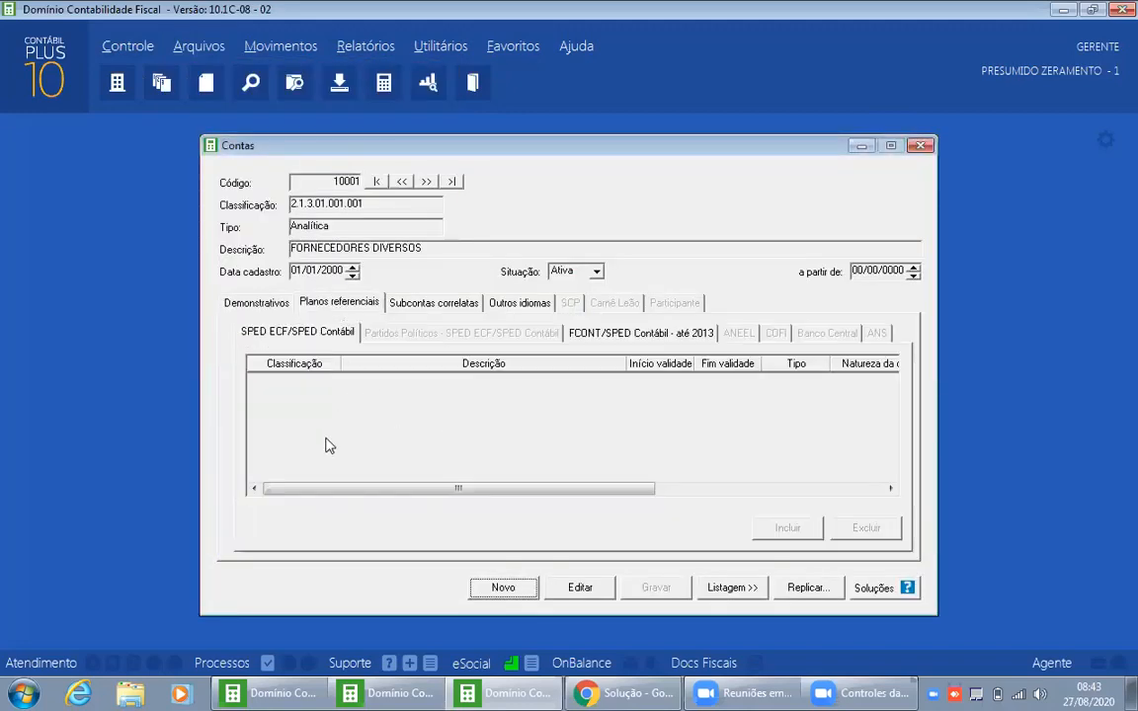
click(919, 146)
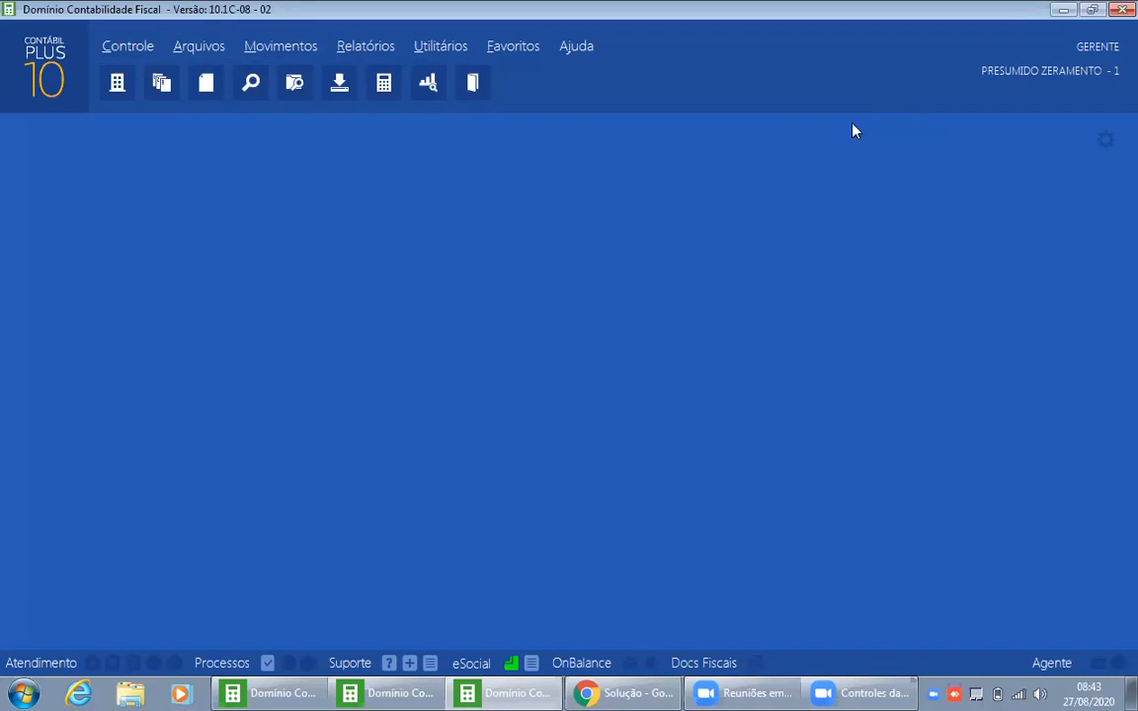
Step: Open the linking of the referential plan to accounts, choose SPED ECF/SPED Contábil - PJ em Geral as institution, and select the RESULTADO DO EXERCÍCIO account
click(440, 48)
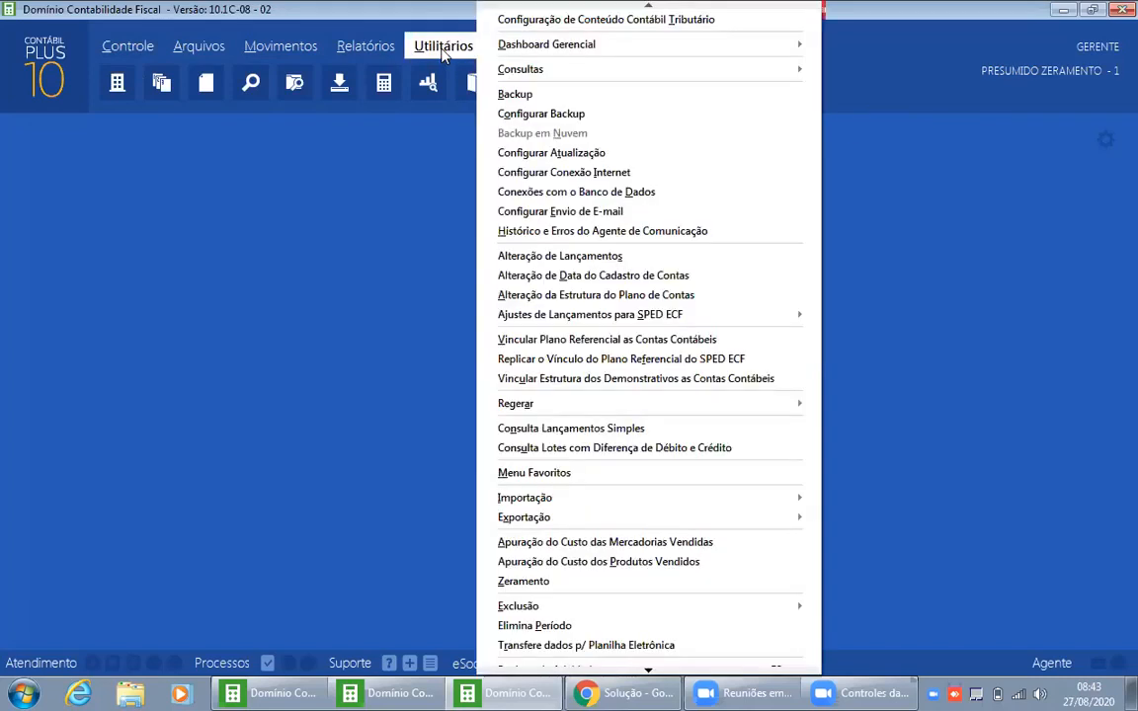
click(583, 340)
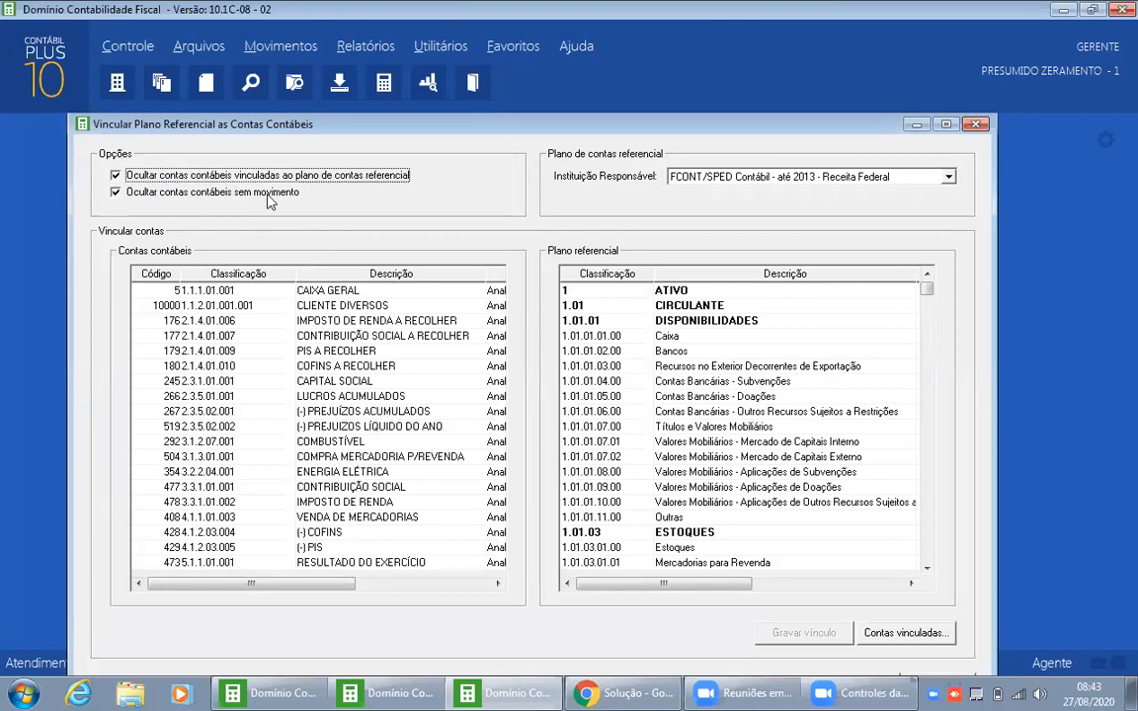
click(696, 177)
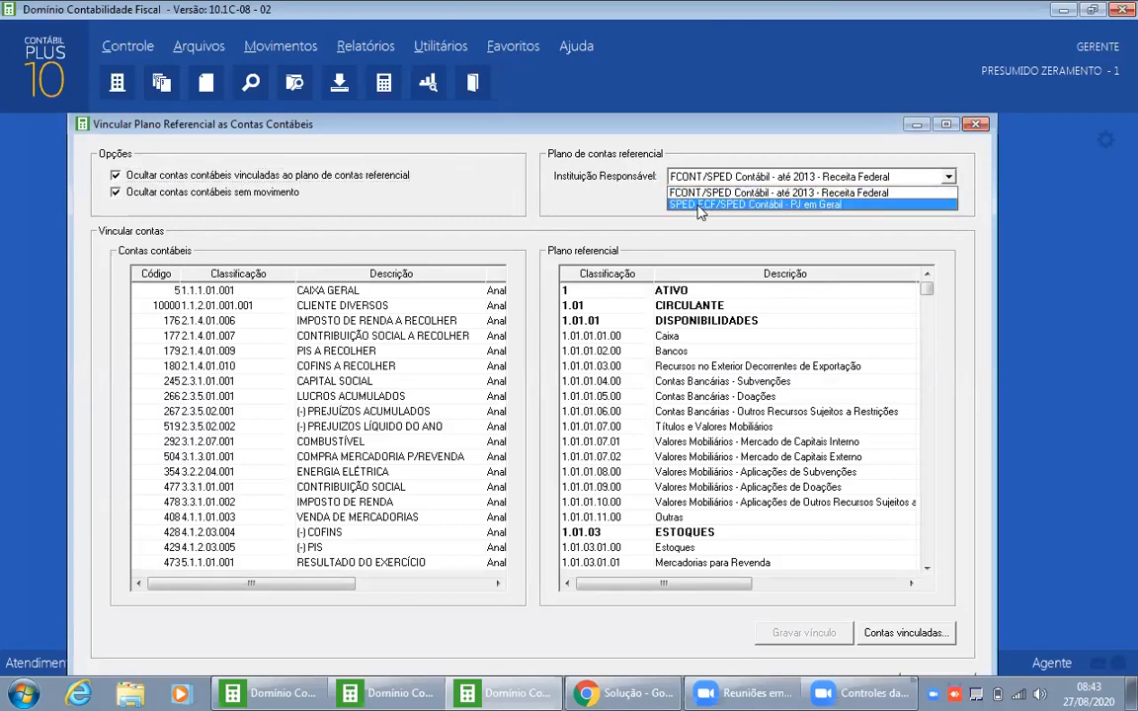
click(698, 205)
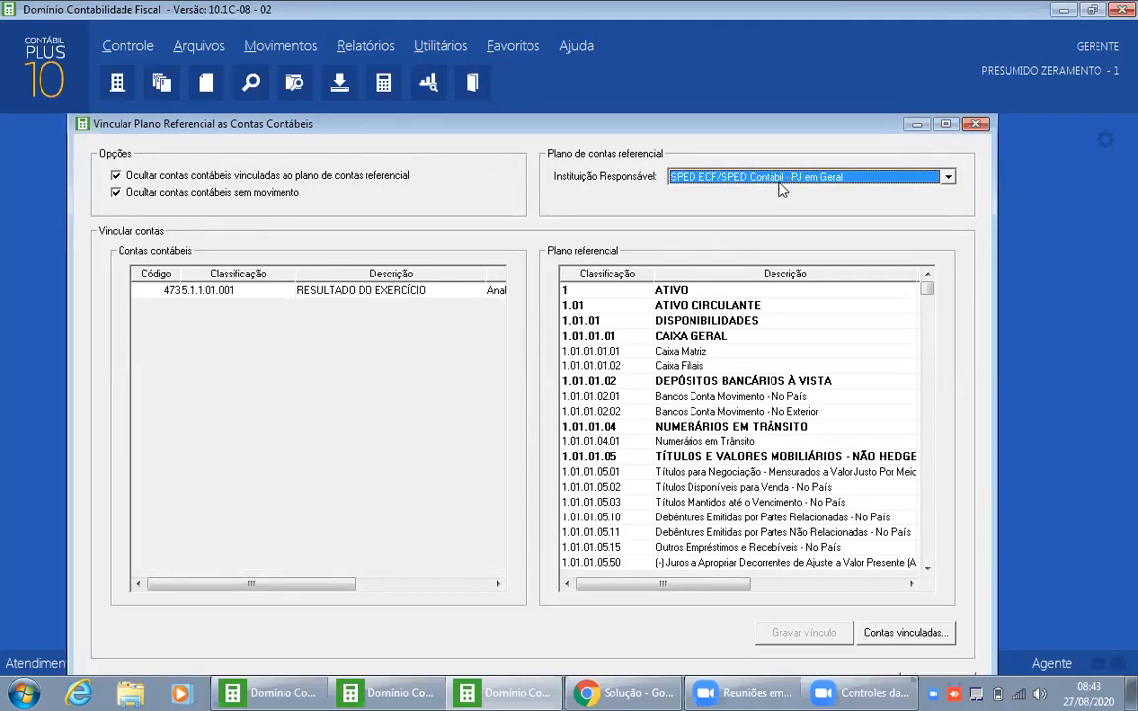
click(327, 299)
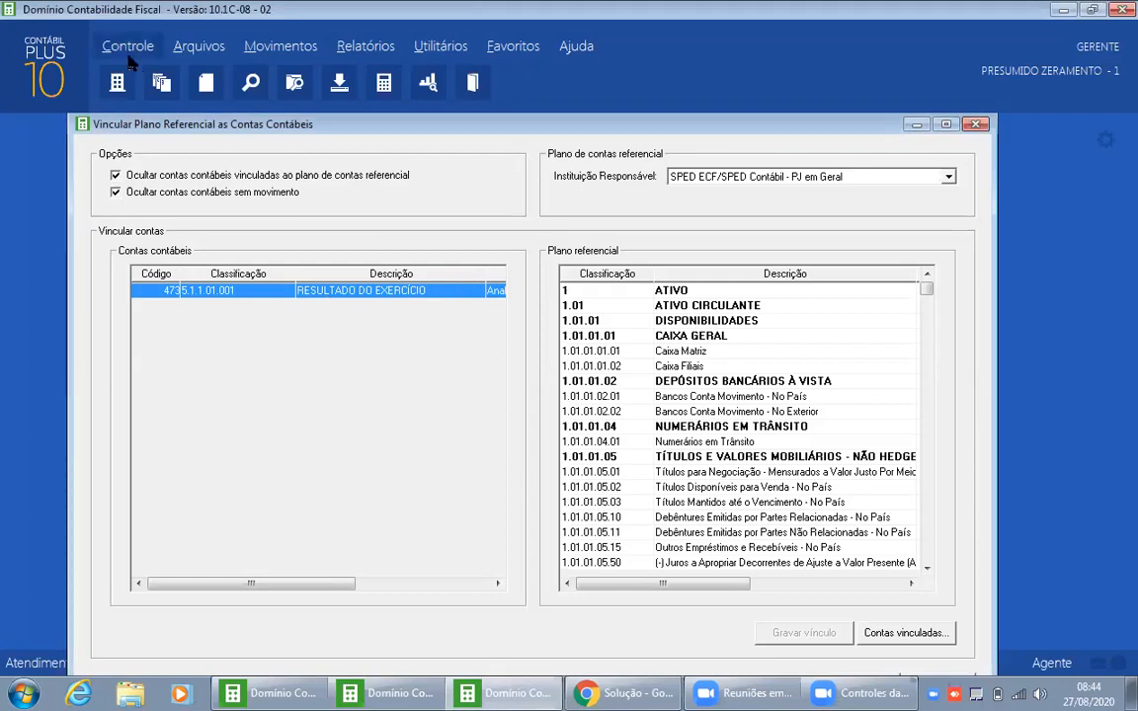
Step: Examine the classification, nature and group of each account in the parameters' Natureza das contas
click(110, 41)
click(139, 180)
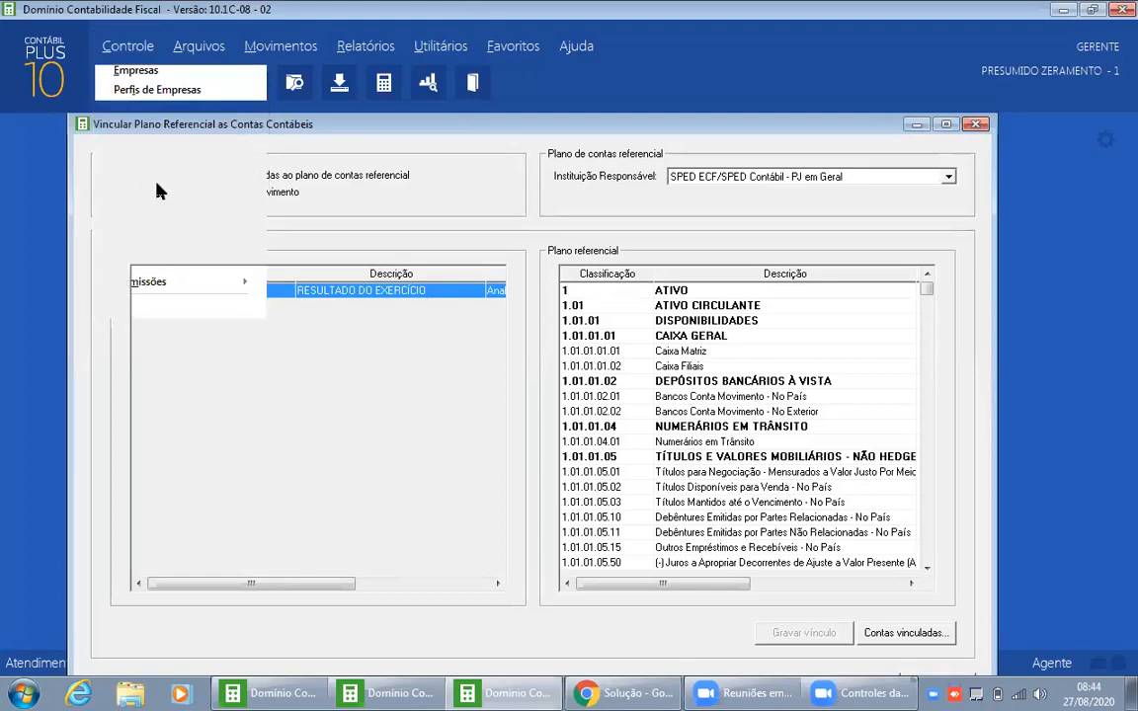
click(331, 161)
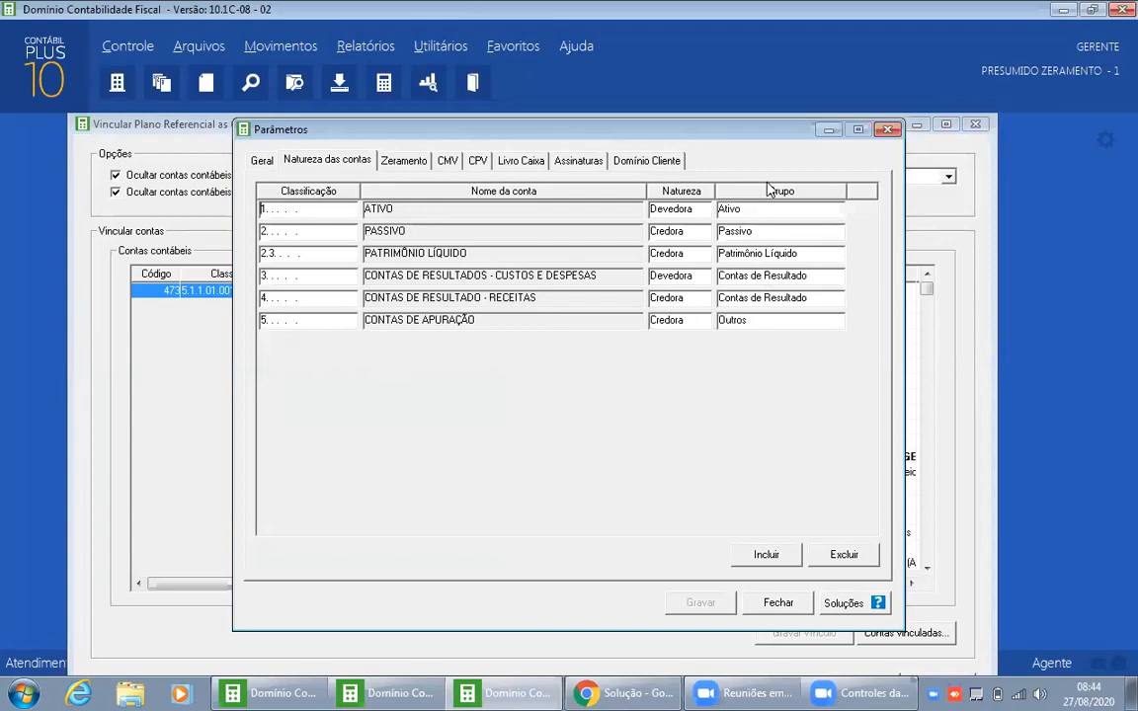
click(886, 130)
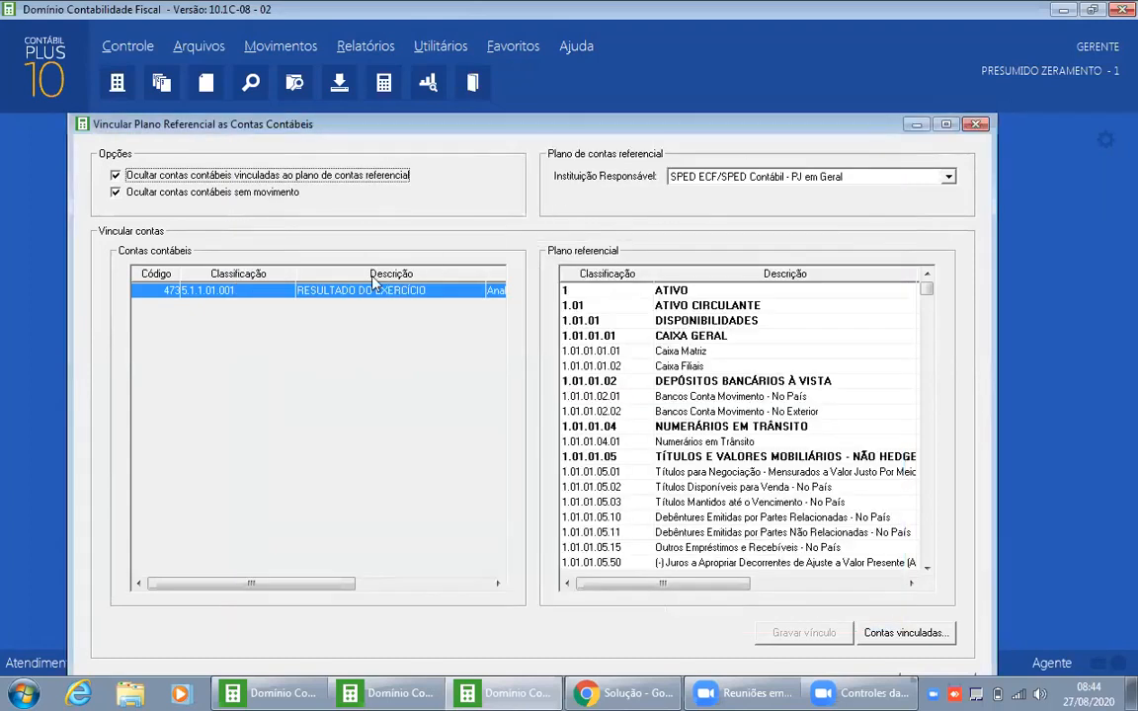
Step: Link the RESULTADO DO EXERCÍCIO account to referential account 2.03.04.01.90 - Contas do Patrimônio Líquido Não Classificadas, save the link and close the linking window
click(195, 45)
click(250, 297)
click(250, 293)
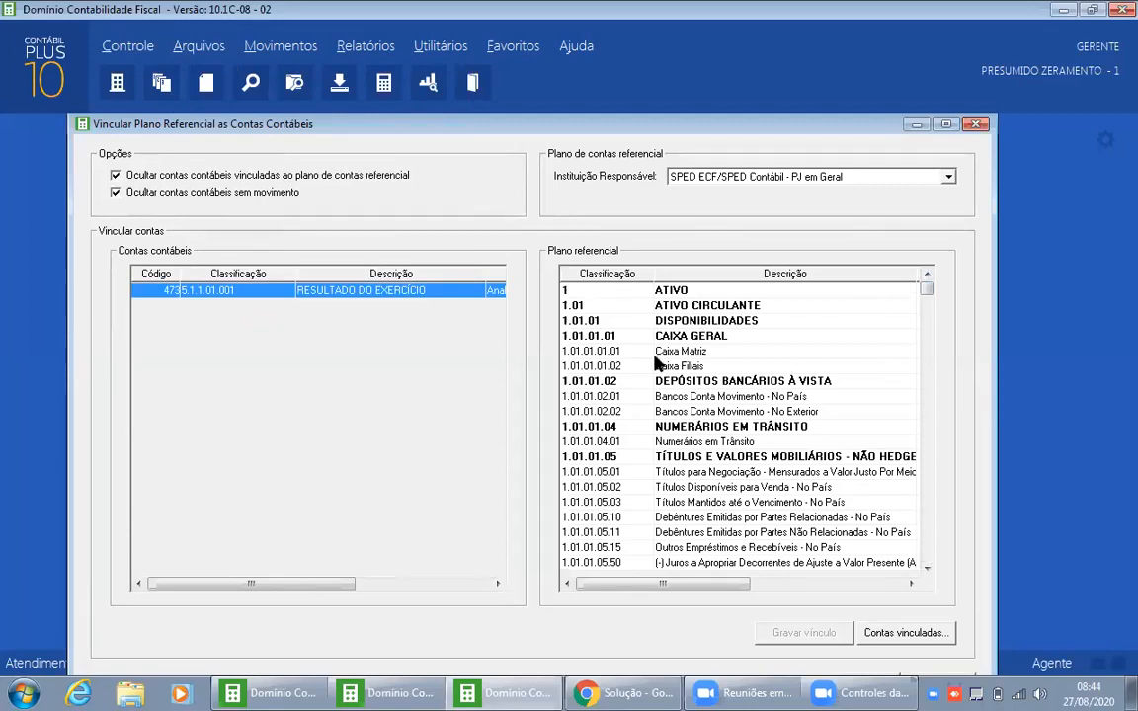
drag(928, 290, 928, 416)
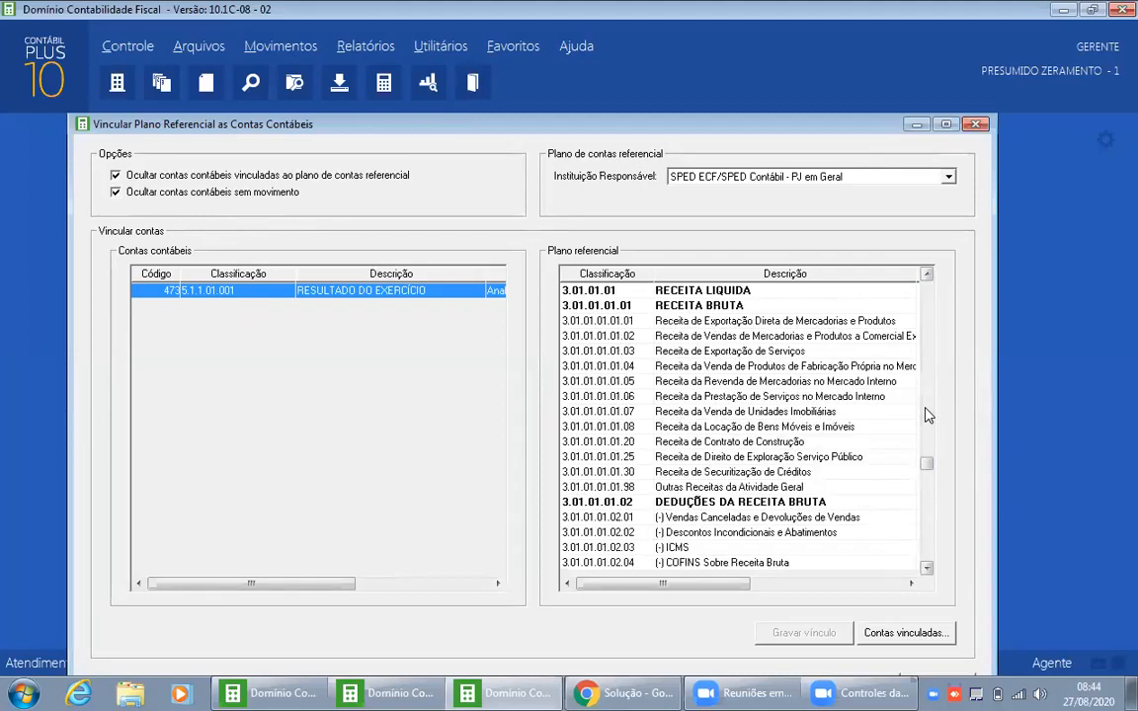
click(926, 409)
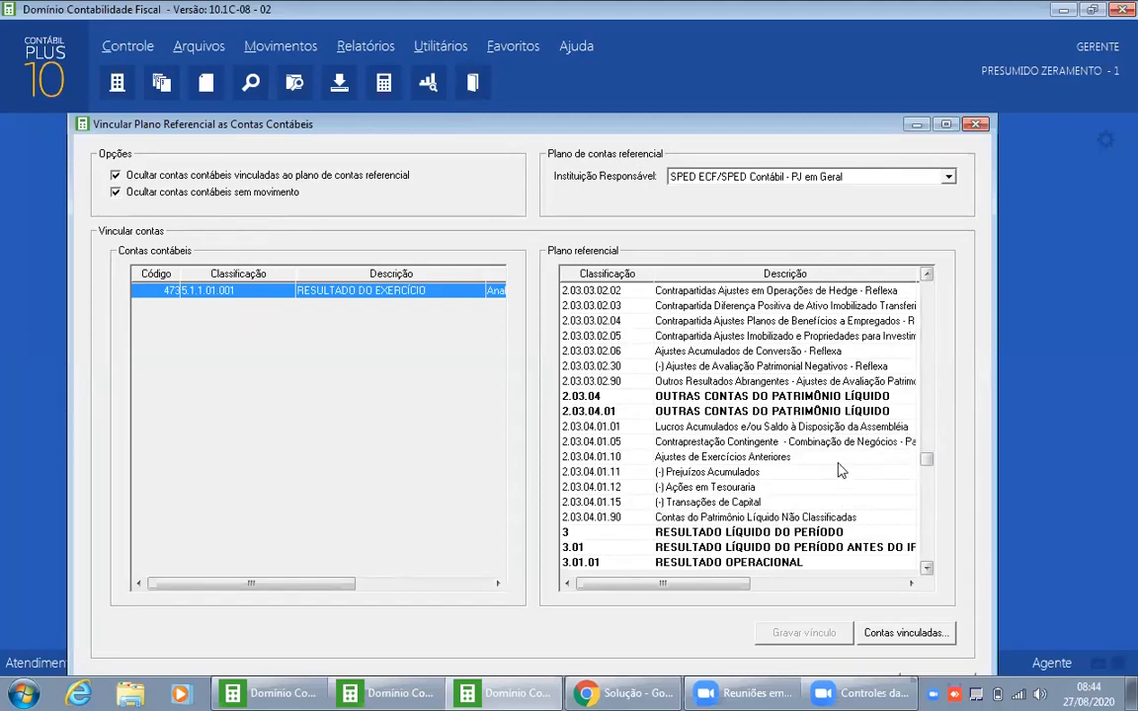
click(726, 517)
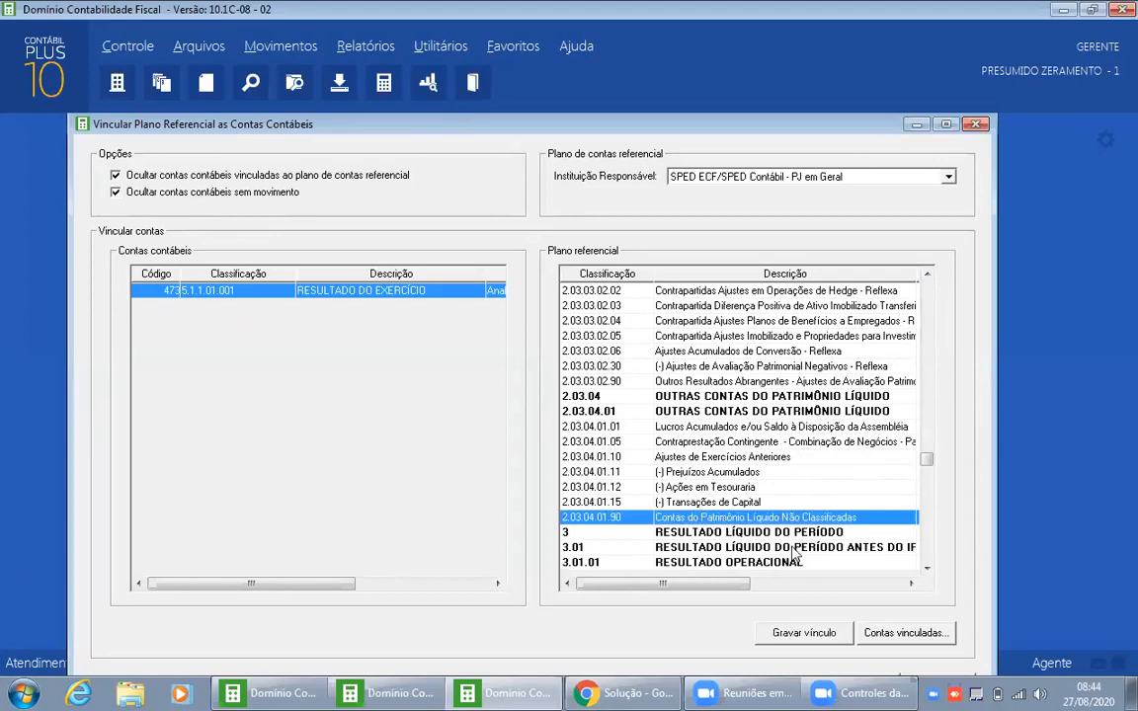
click(811, 632)
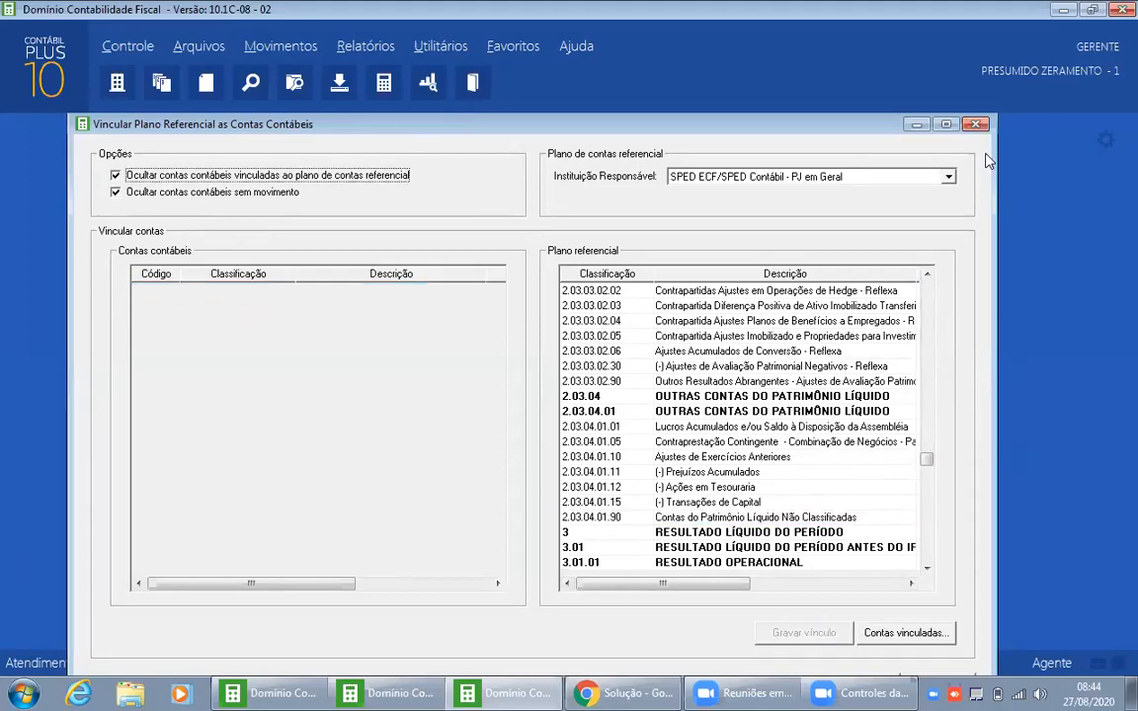
click(975, 125)
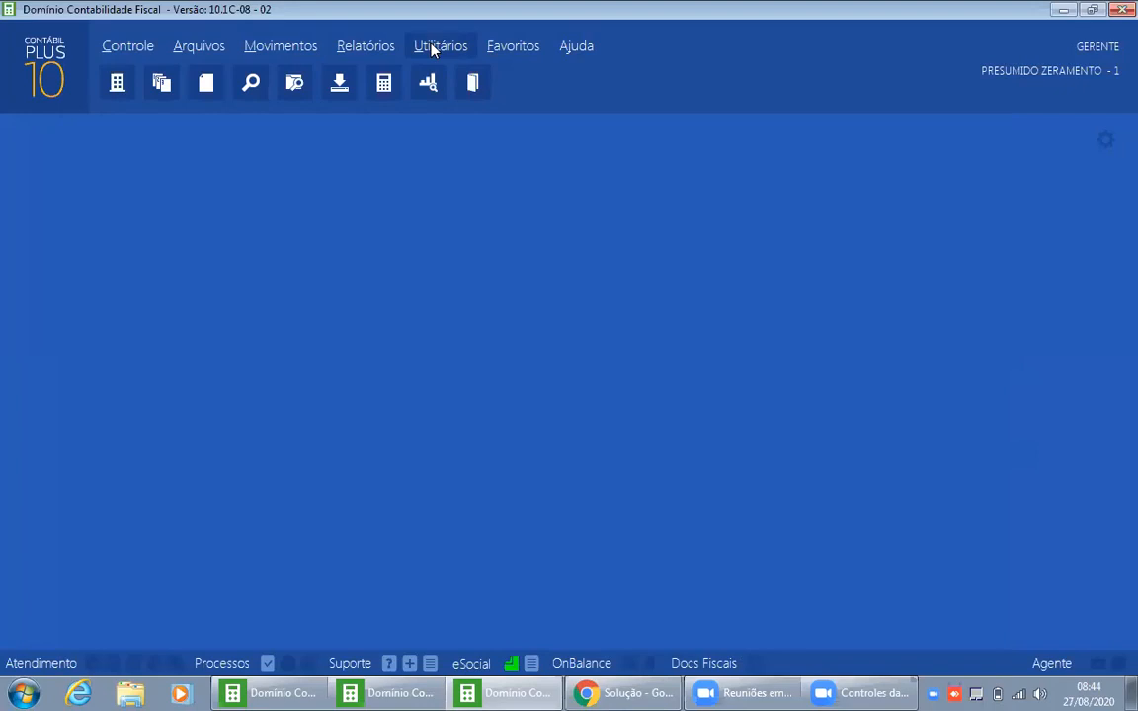
Step: List the entries lacking referential entries for account 473 from 01/01/2014 to 31/12/2019, using Gerar Lançamentos para Contas Referenciais por Conta Contábil
click(201, 47)
click(434, 49)
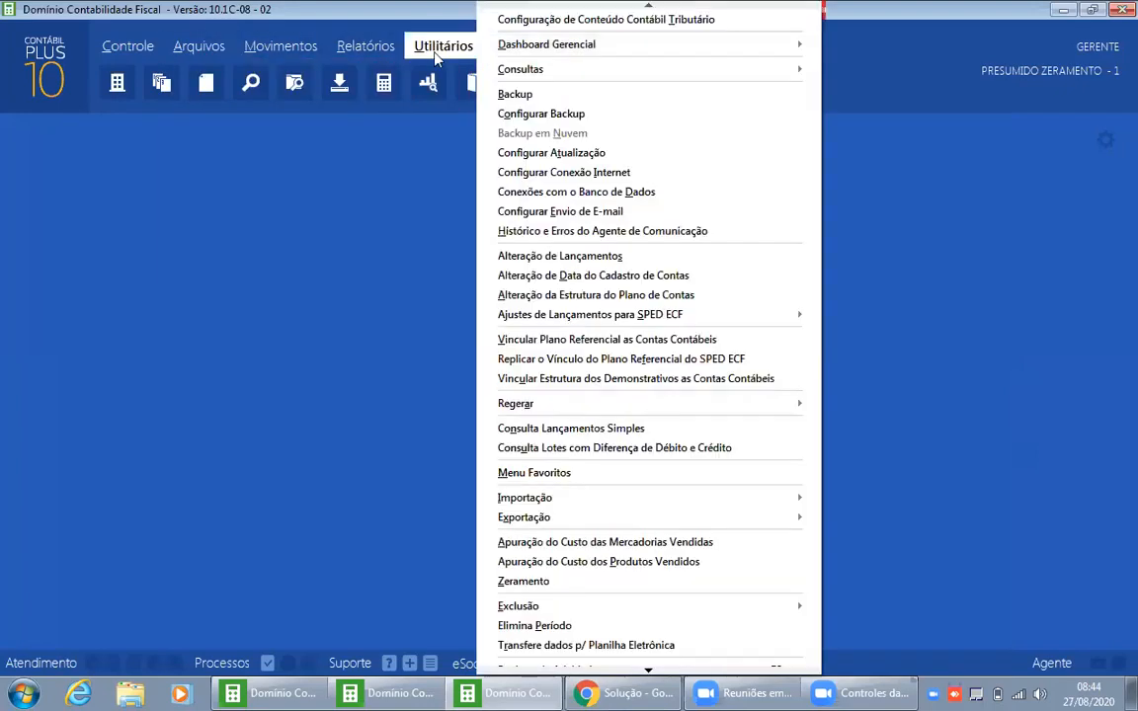
mouse_move(596, 323)
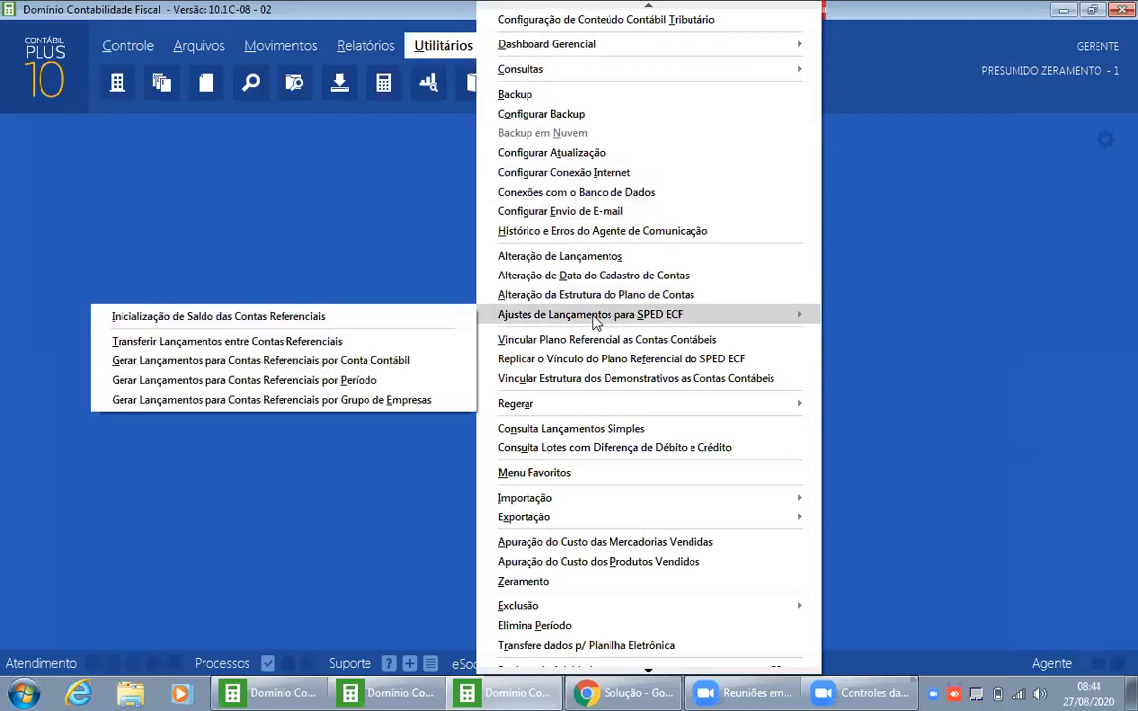
click(228, 363)
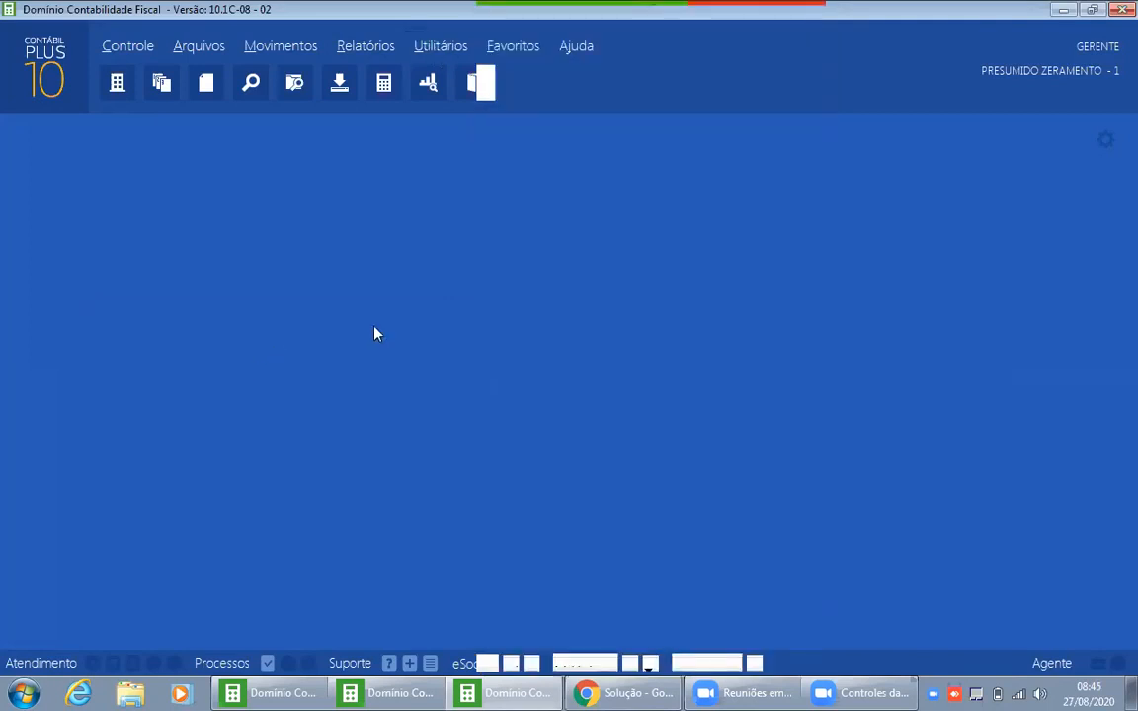
text(475)
key(Tab)
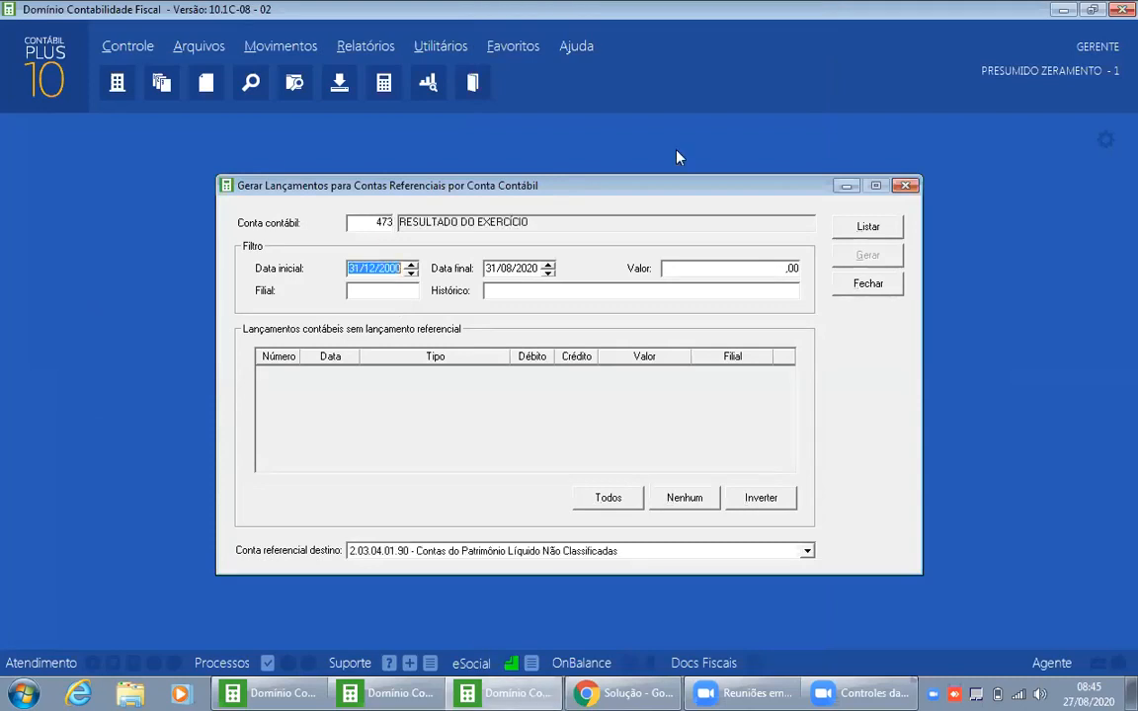
text(01/01/2014)
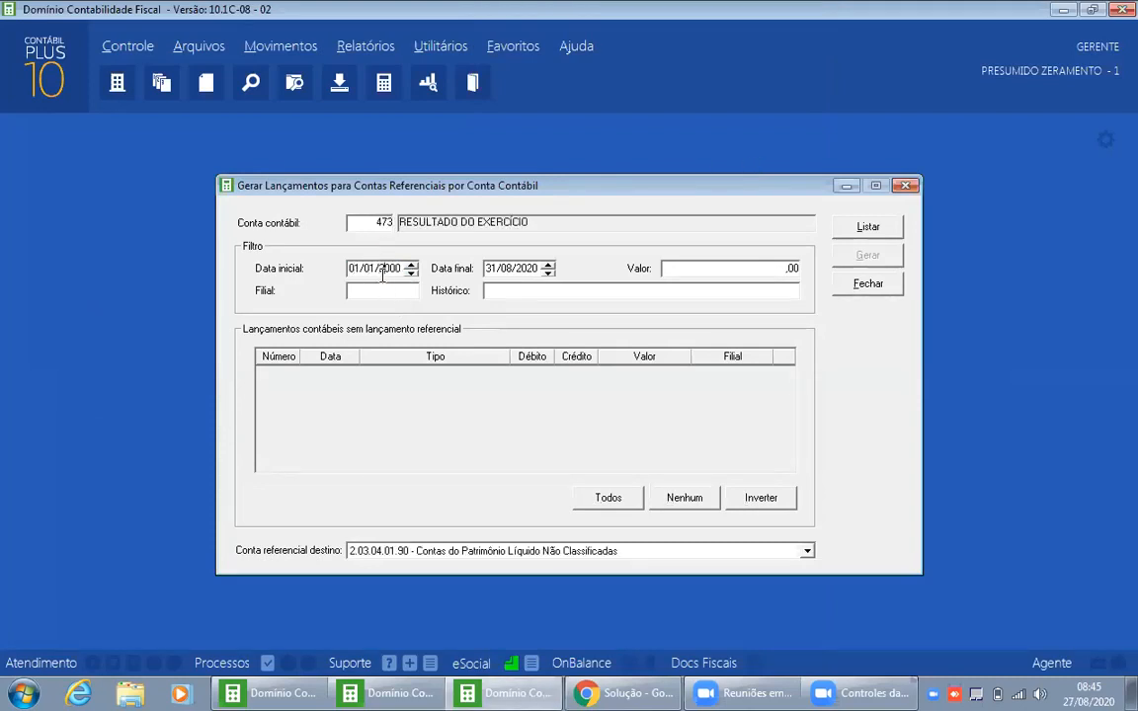
key(Tab)
text(31/12/2019)
click(849, 227)
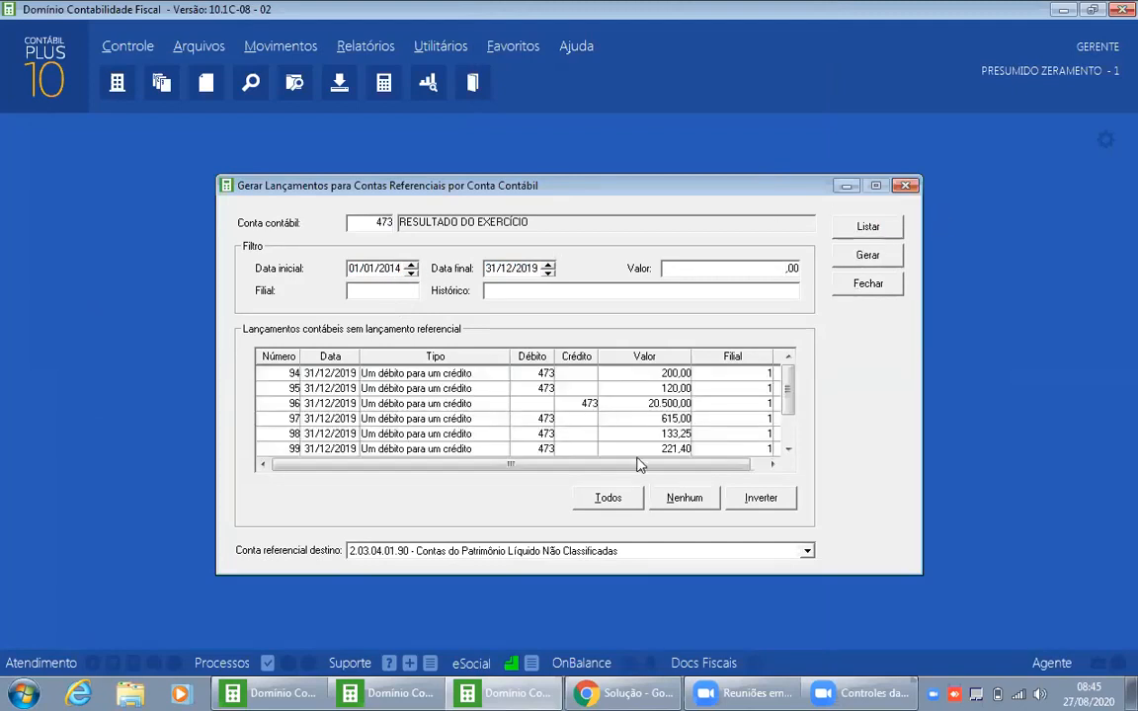
Step: Generate referential entries for all the listed entries to 2.03.04.01.90, confirm, and close the window
click(612, 496)
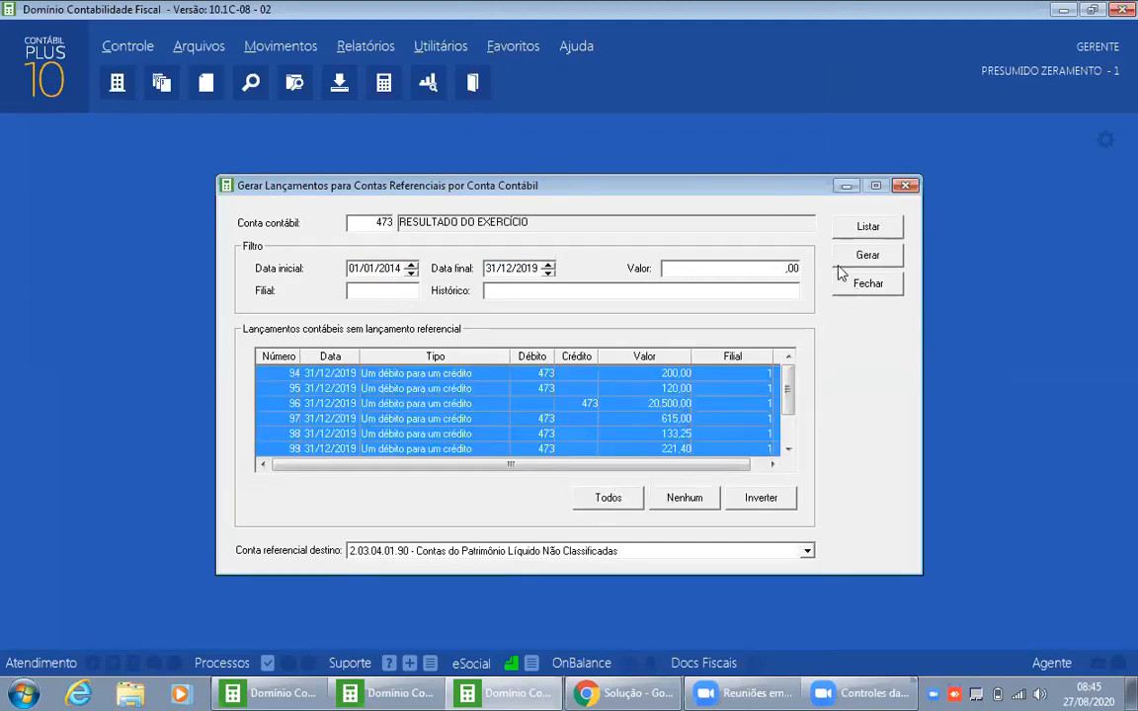
click(842, 261)
click(644, 421)
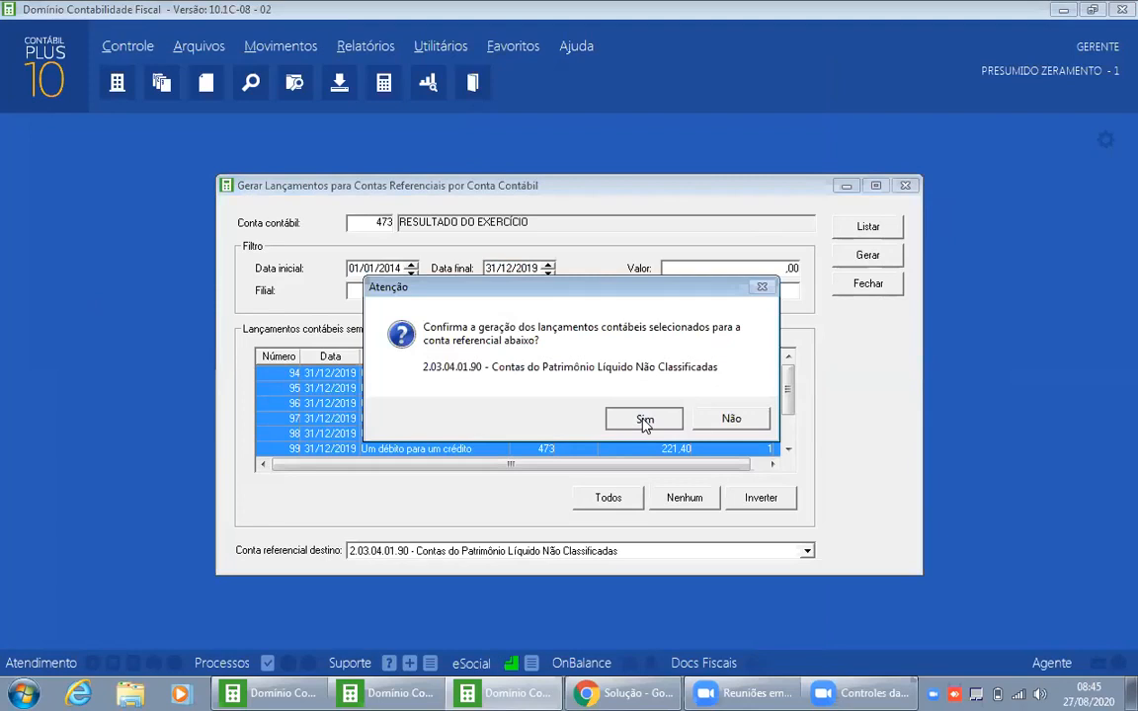
click(644, 421)
click(654, 411)
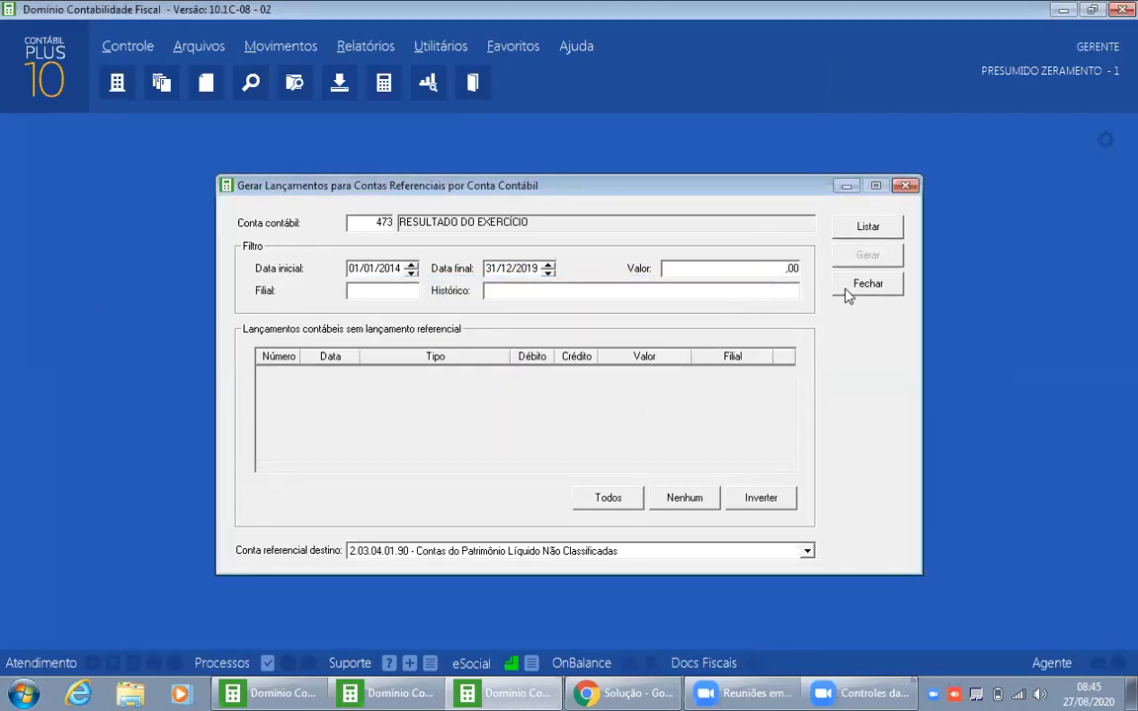
click(849, 289)
Step: Check the SPED ECF/SPED Contábil referential plan of account 473 in the accounts registration
click(210, 47)
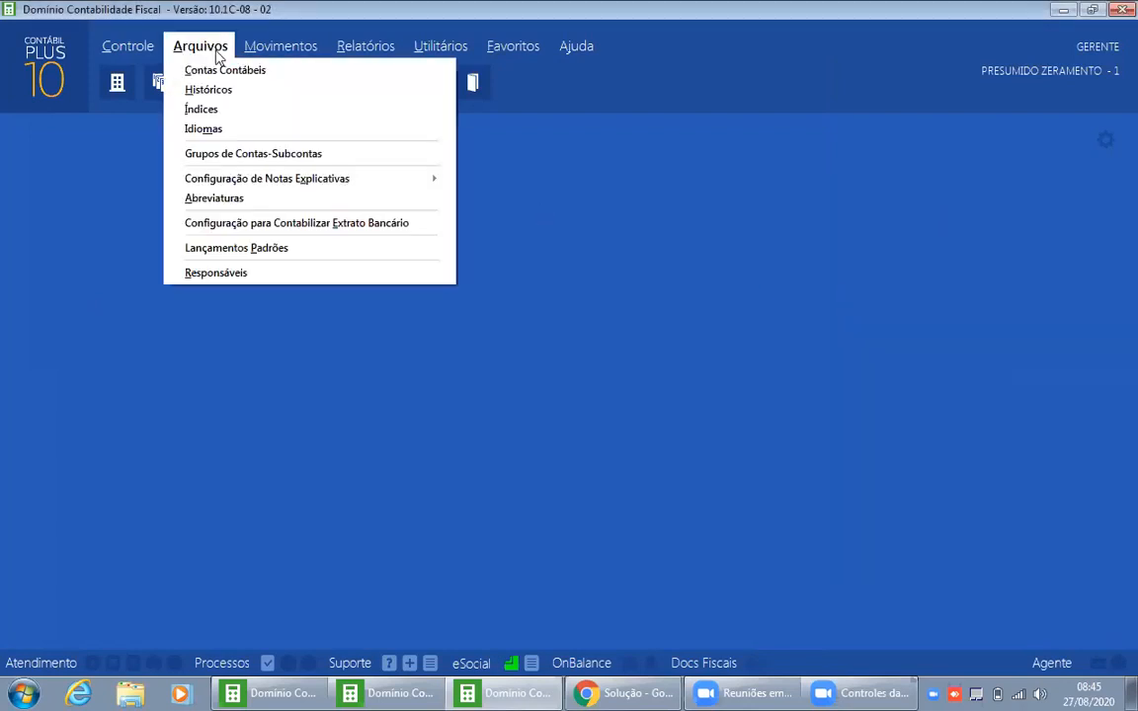
click(230, 71)
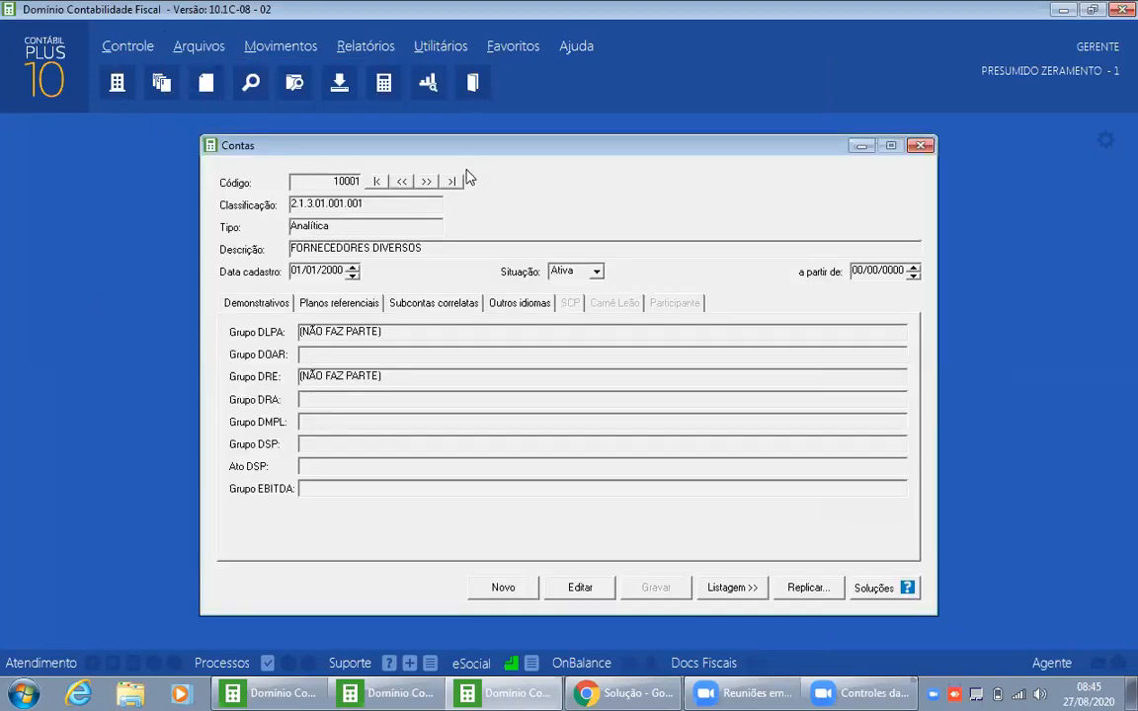
click(579, 587)
text(473)
key(Return)
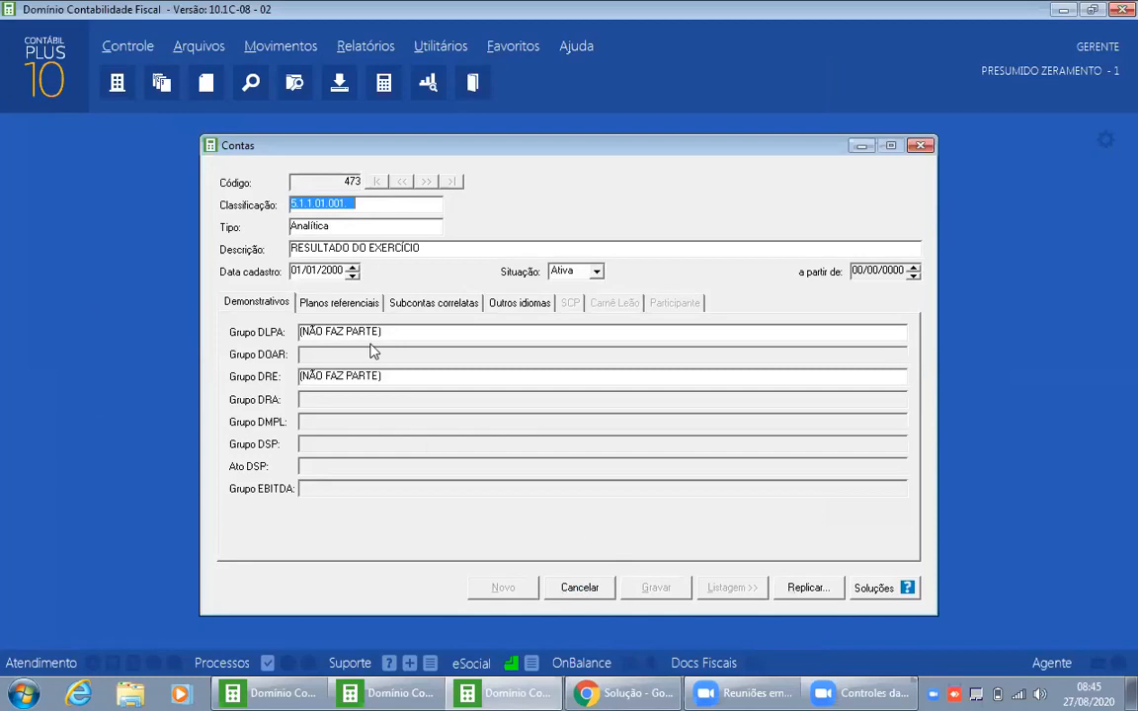
click(341, 302)
Step: Try to delete the 2.03.04.01.90 referential entry directly from the account's SPED ECF/SPED Contábil plan
click(375, 384)
click(869, 529)
click(731, 429)
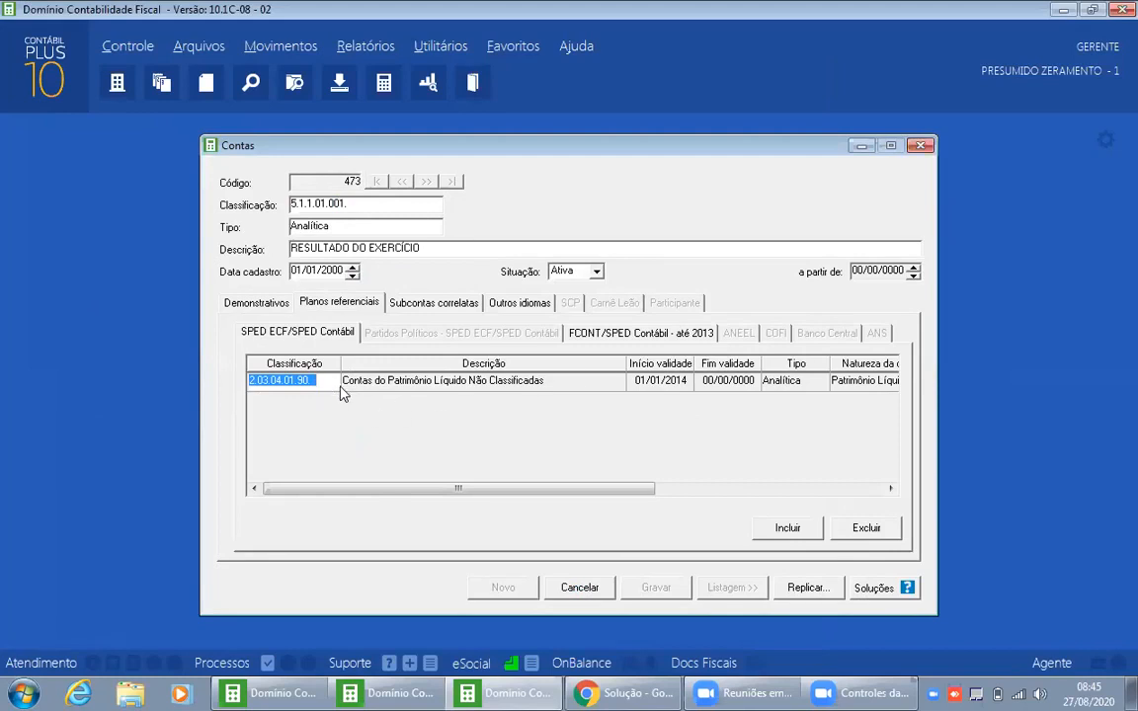
drag(538, 154, 444, 150)
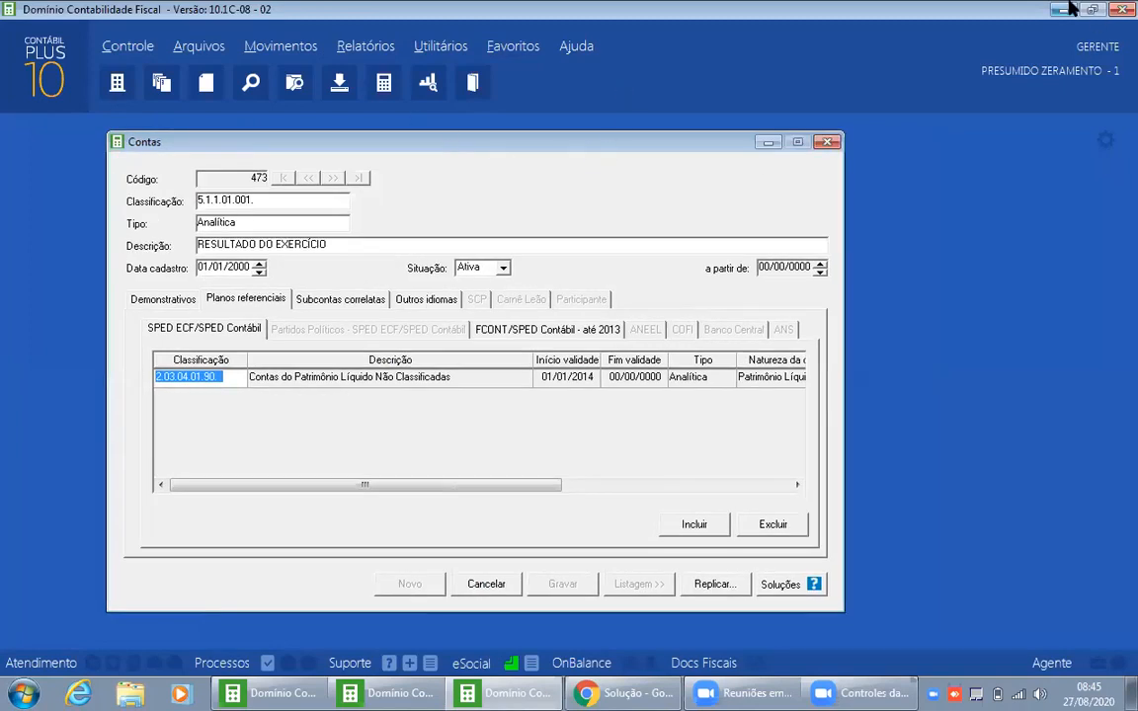
Step: Open the exclusion of SPED ECF referential accounts and entries, keep the option to define specific accounts, and include account 473
click(440, 45)
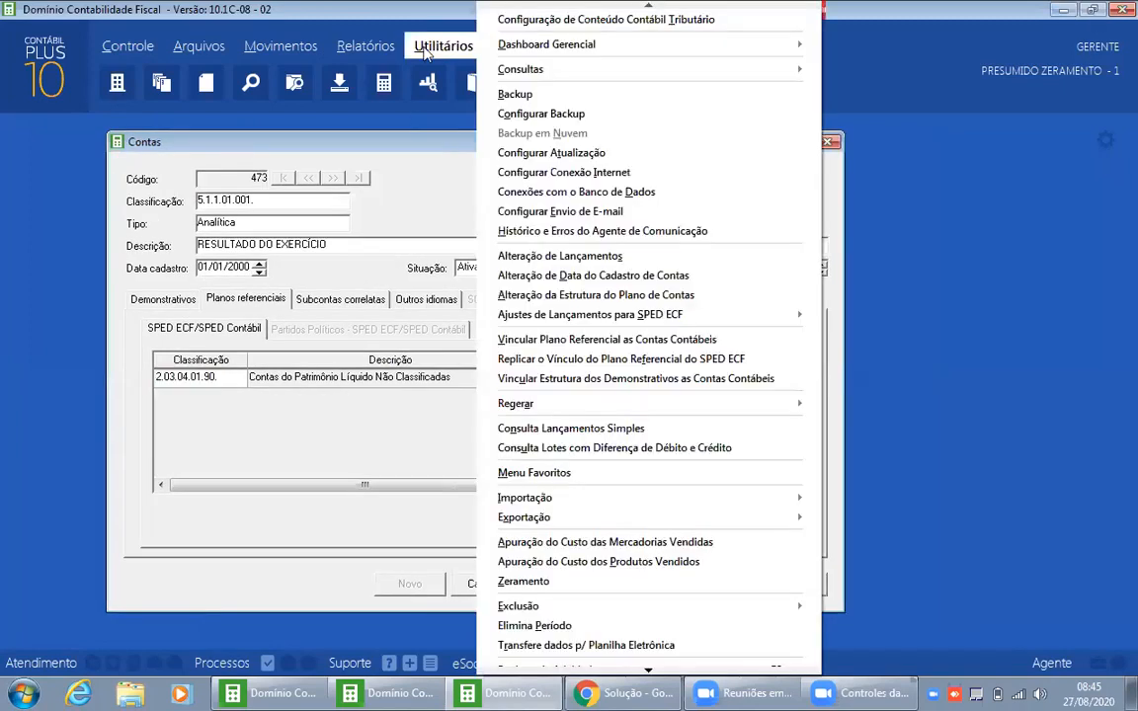
mouse_move(781, 610)
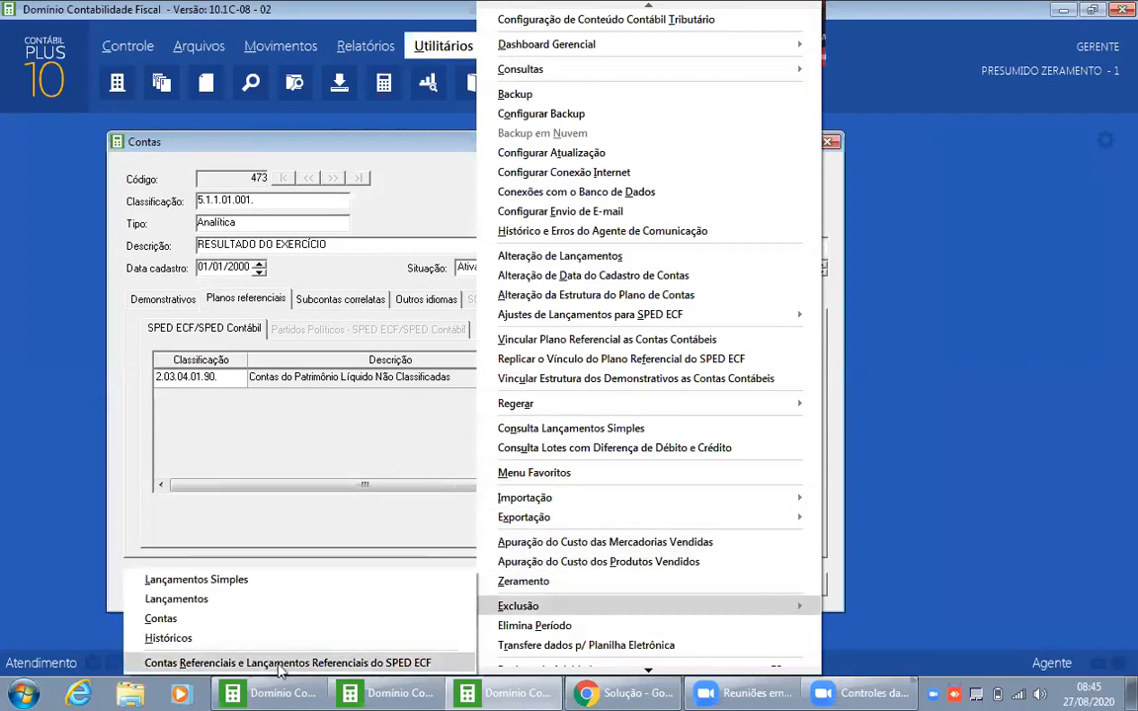
click(329, 664)
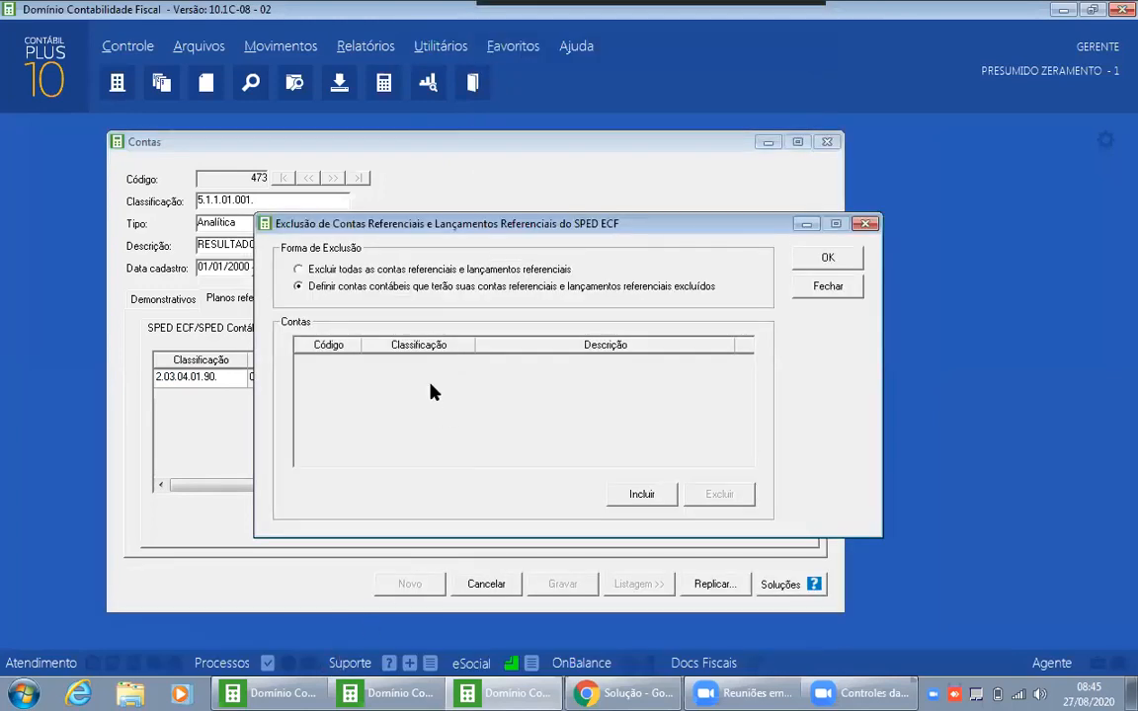
click(301, 270)
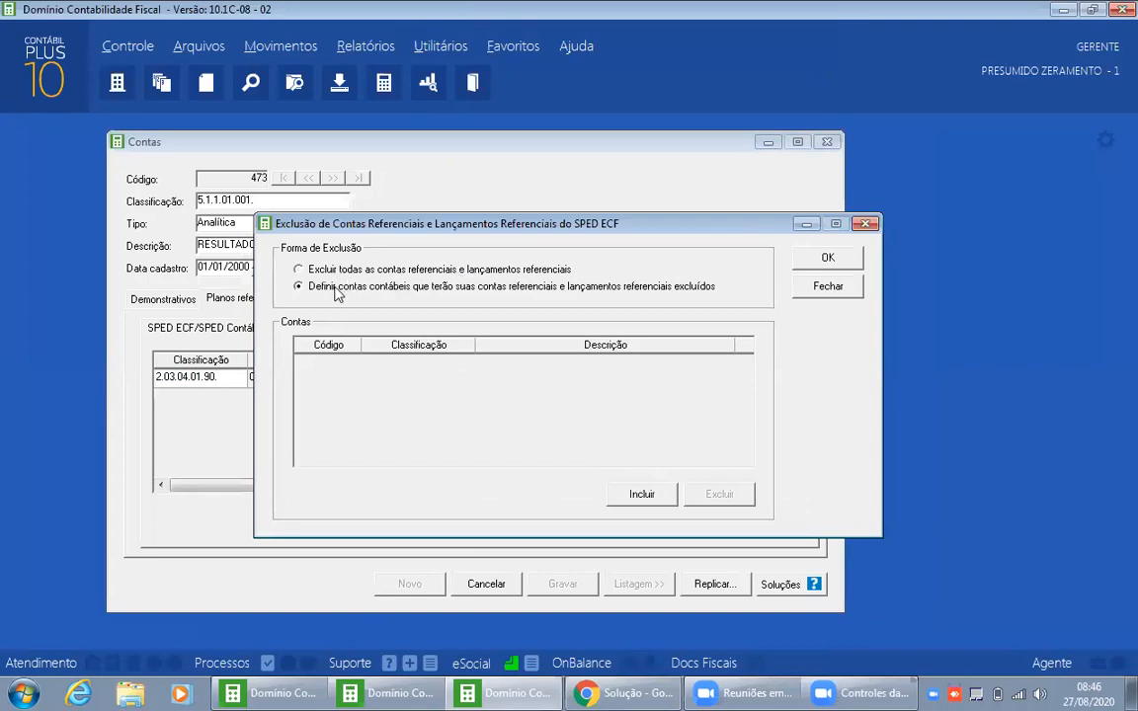
click(639, 497)
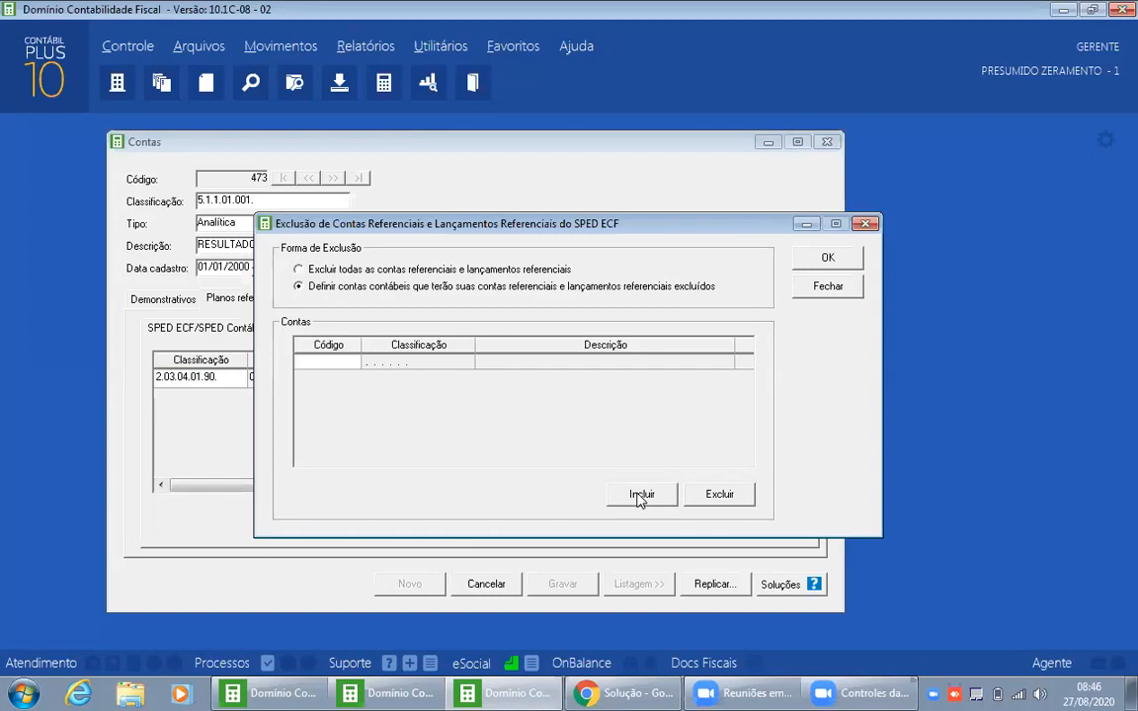
text(473)
key(Return)
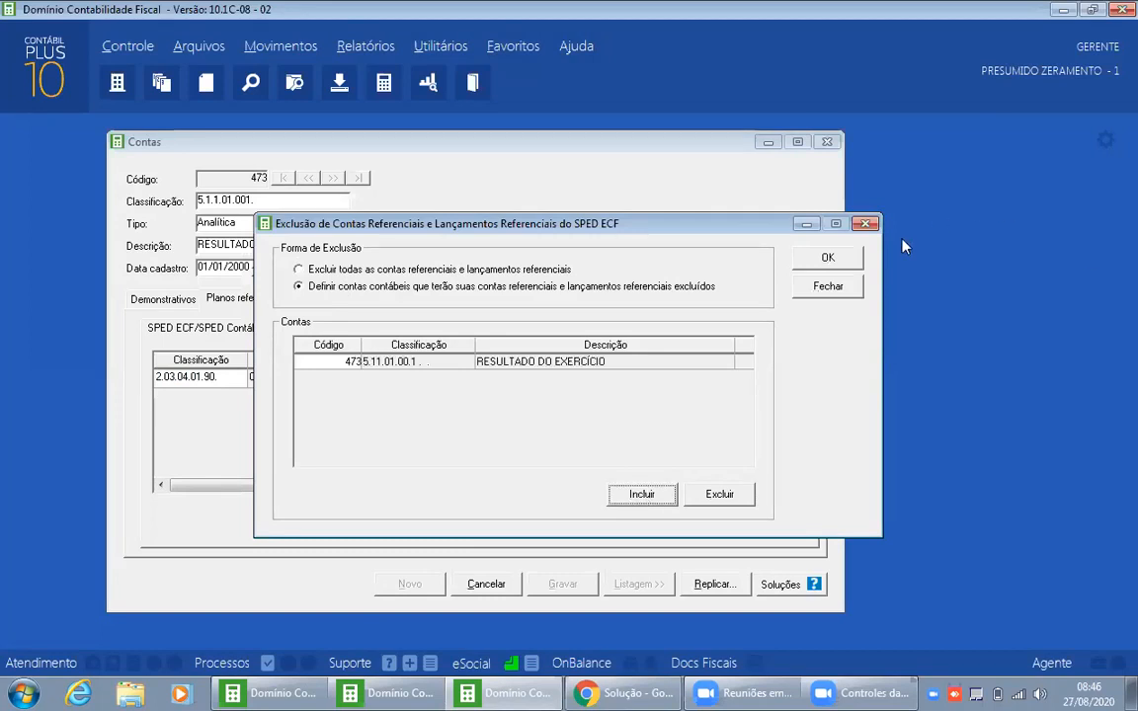
Step: Run and confirm the exclusion of account 473's referential link and entries, and close the exclusion window
click(825, 256)
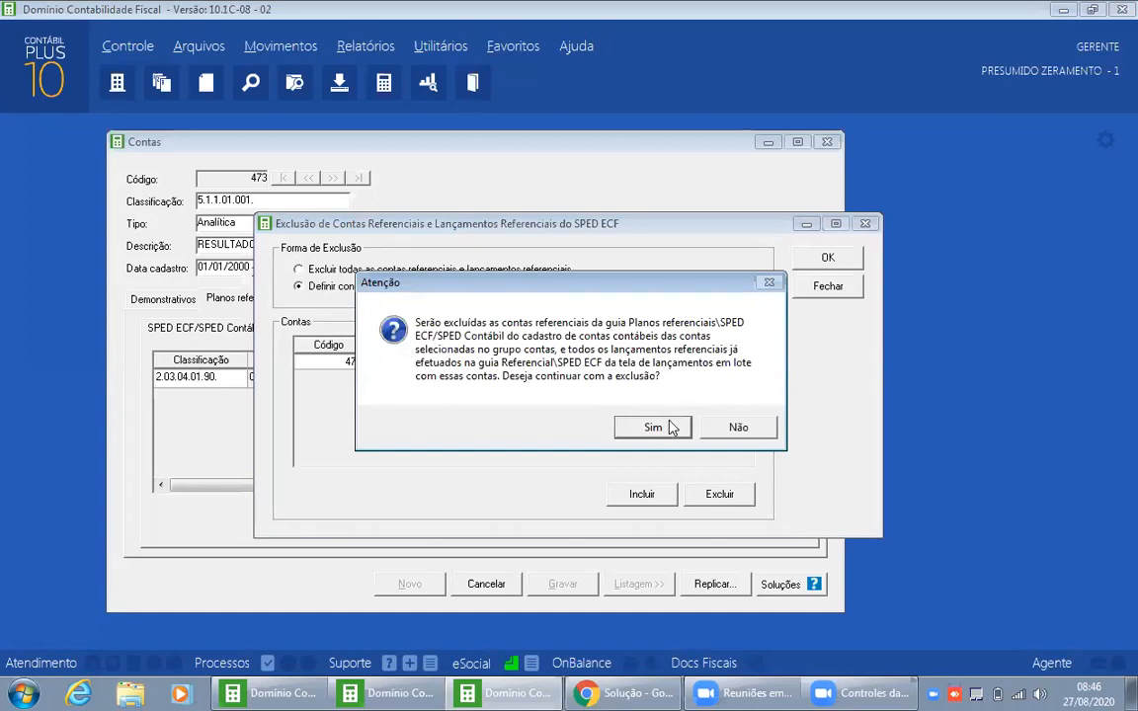
click(653, 426)
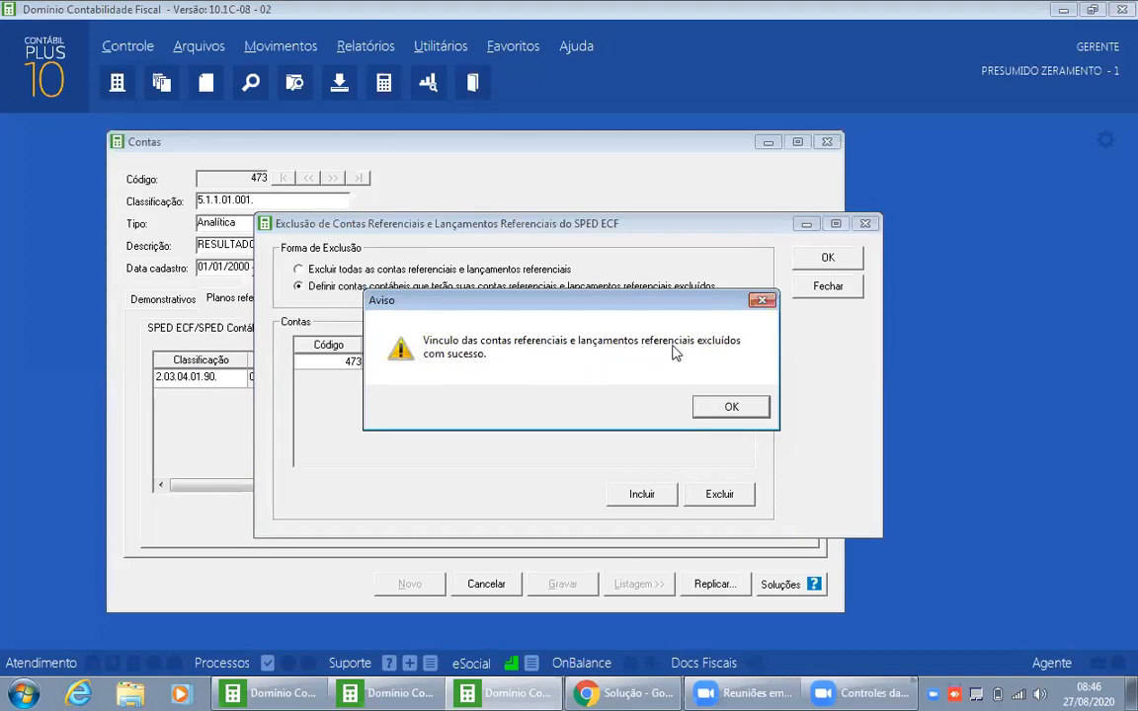
key(Return)
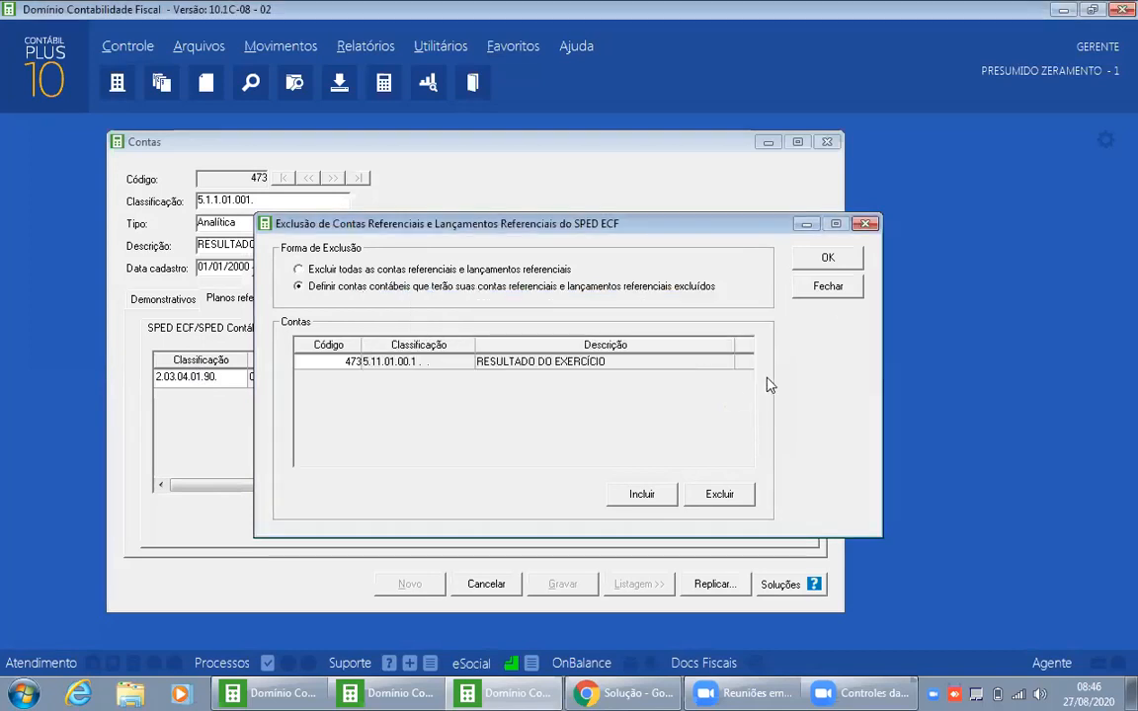
click(829, 286)
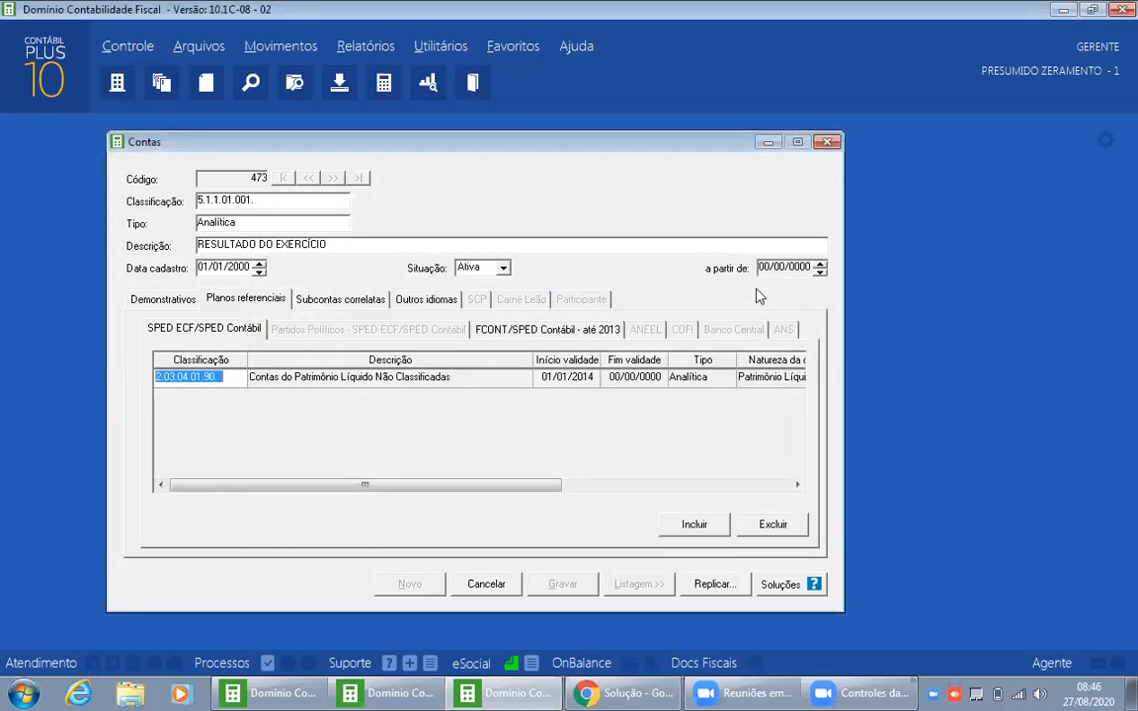
Step: Reopen account 473 in the accounts registration and check its SPED ECF/SPED Contábil referential plan after the exclusion
click(827, 142)
click(208, 51)
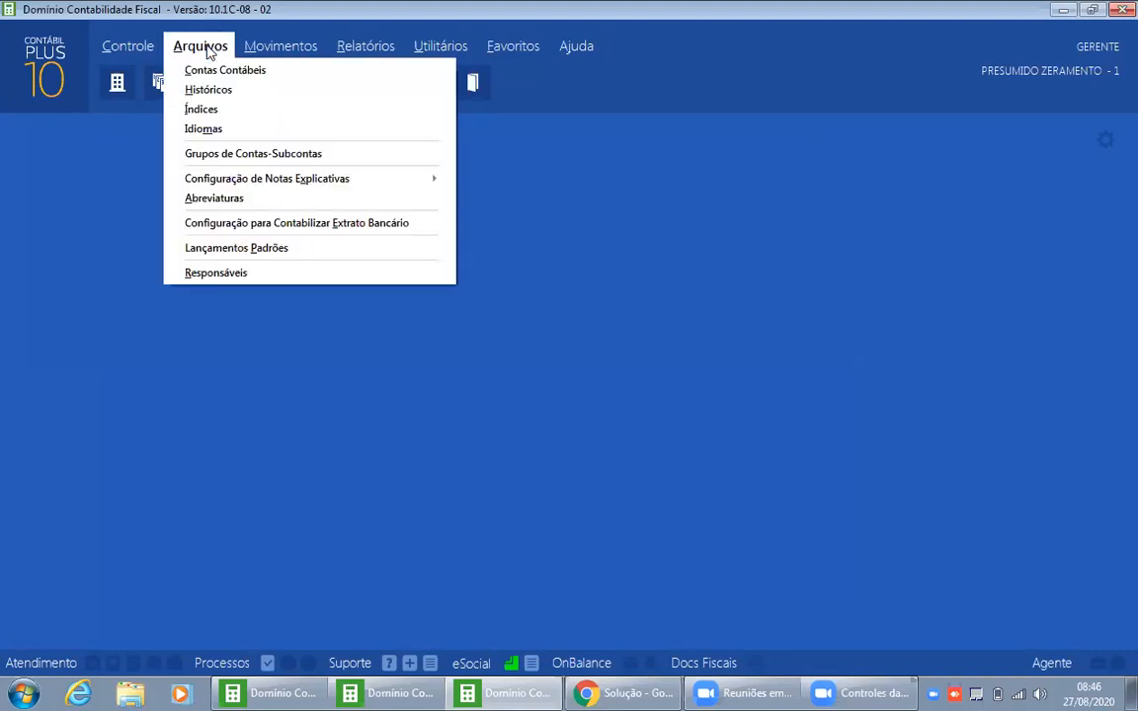
click(191, 70)
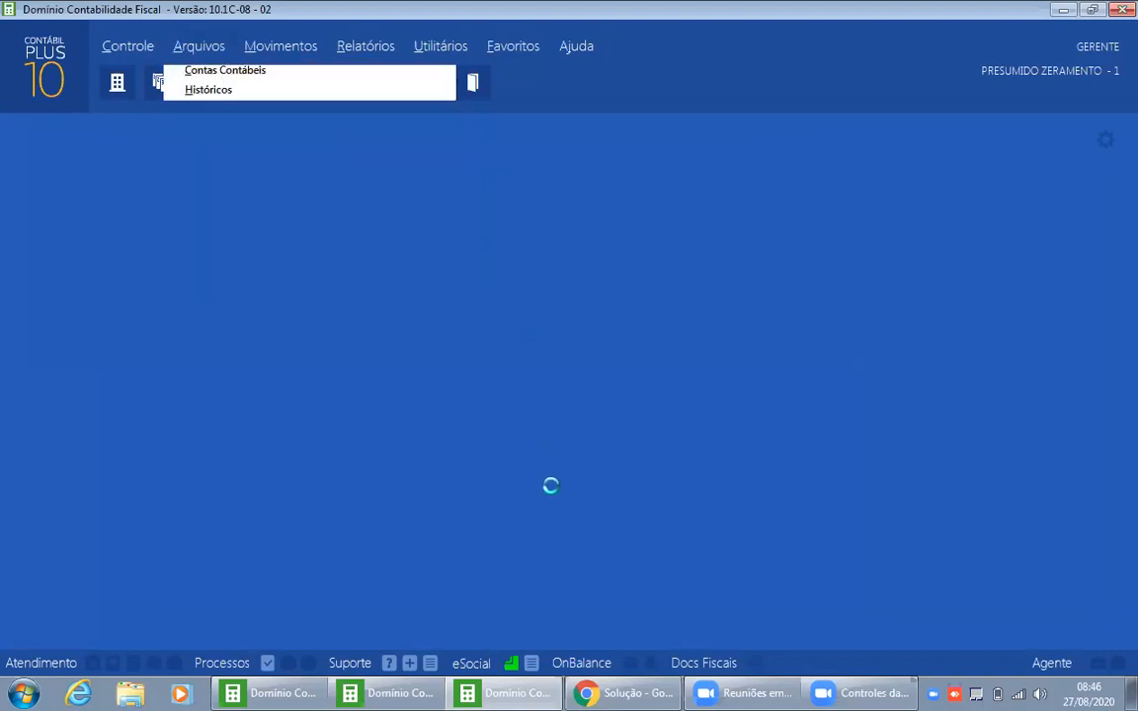
text(473)
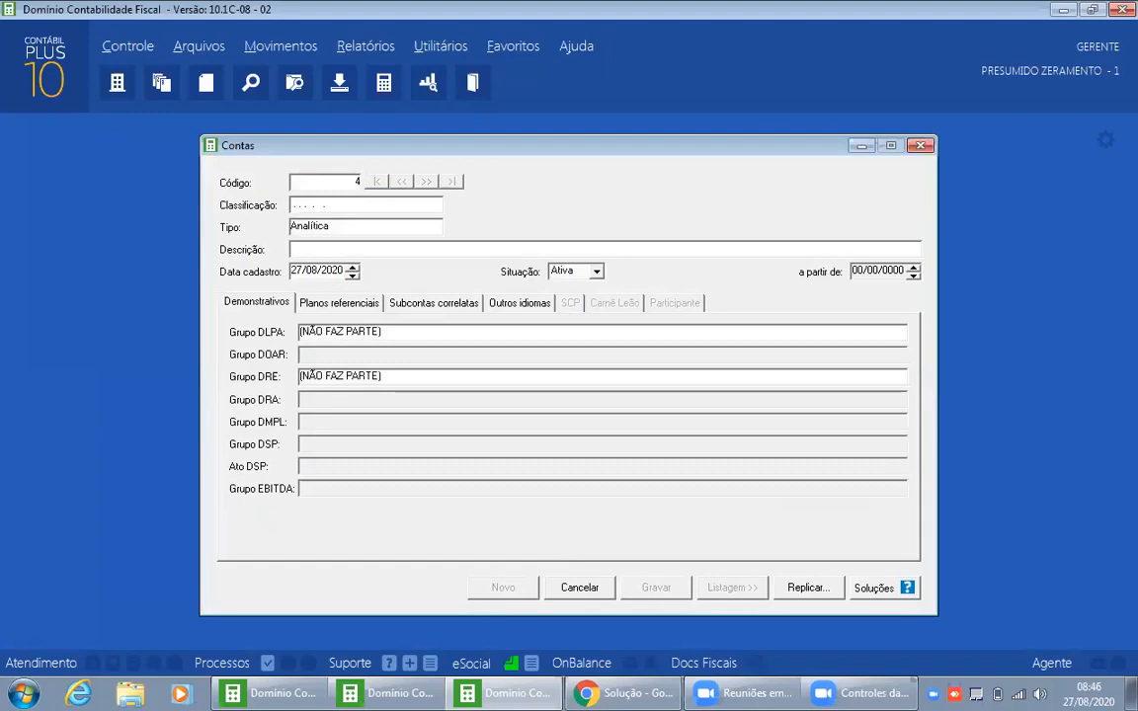
key(Return)
click(339, 302)
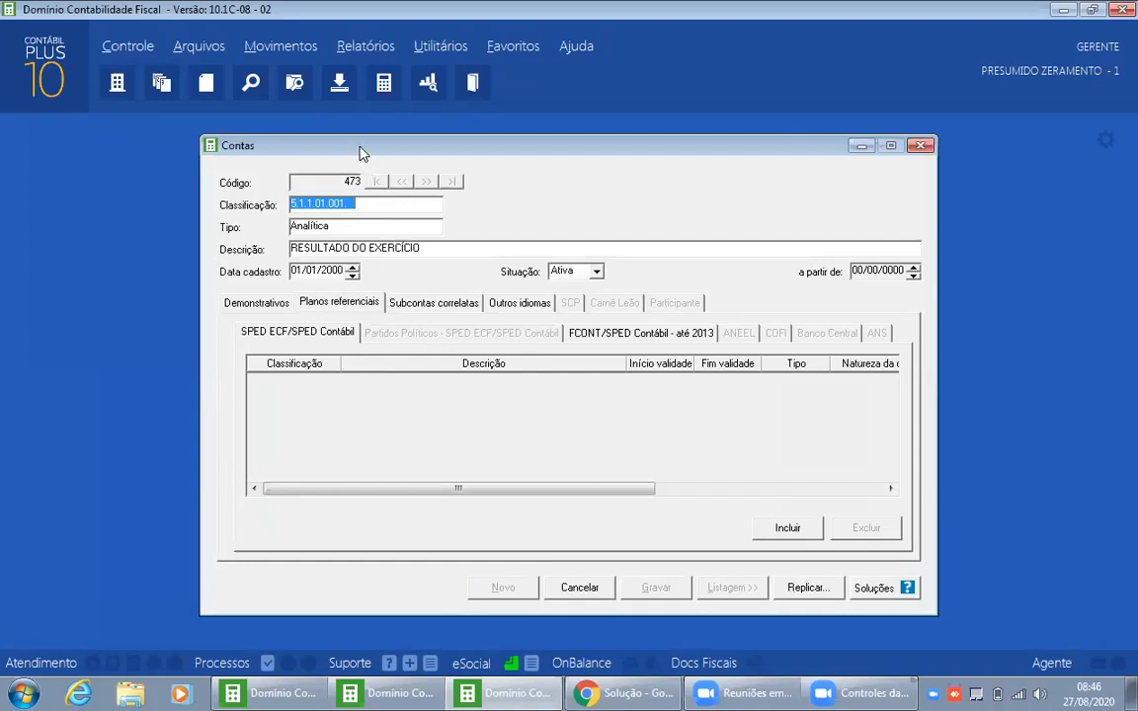
drag(358, 149, 257, 148)
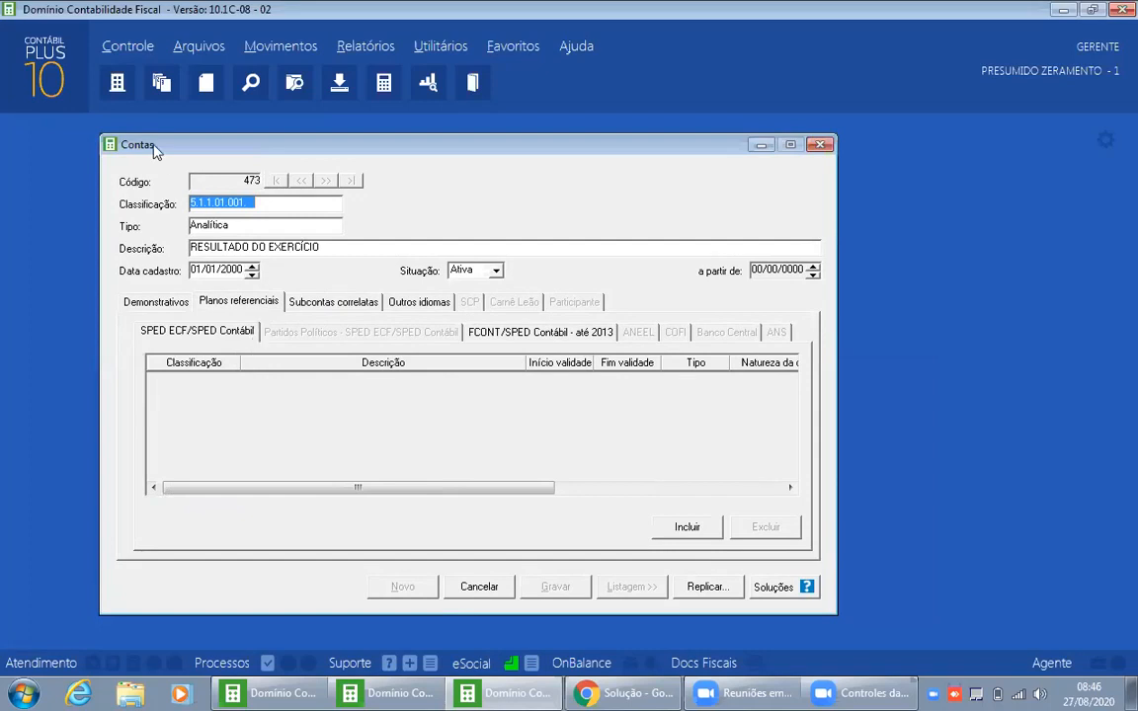
Step: Check the nature and group assigned to each account classification in the company parameters, and close the parameters and accounts windows
click(128, 47)
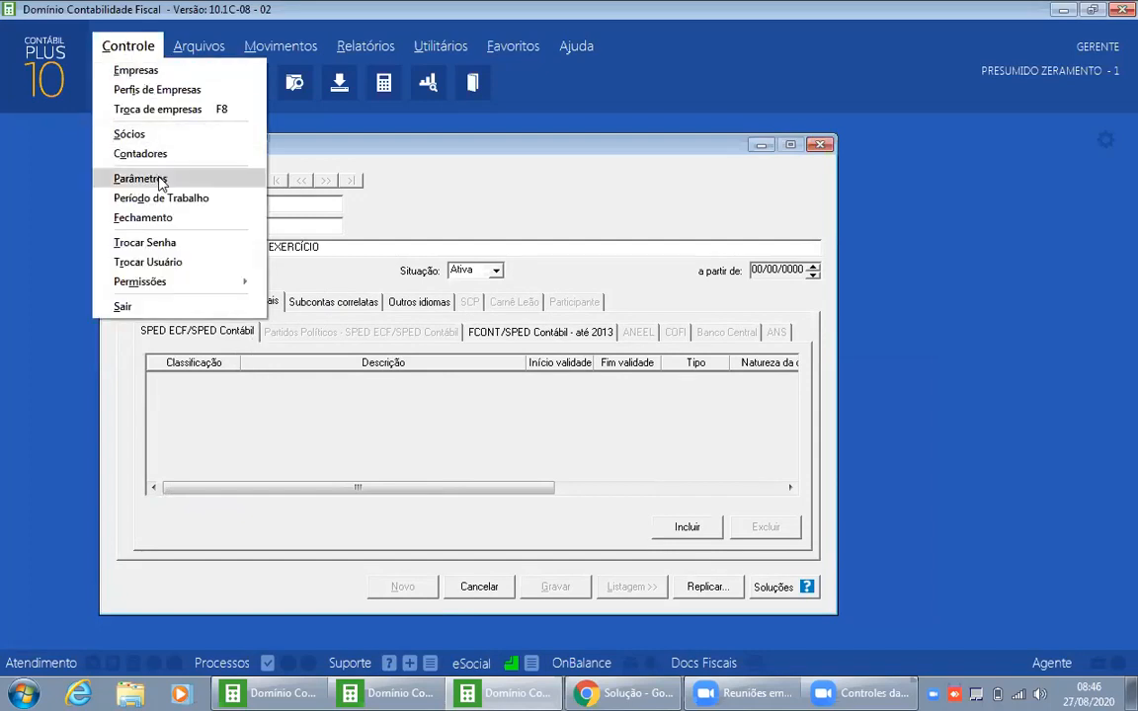
click(143, 176)
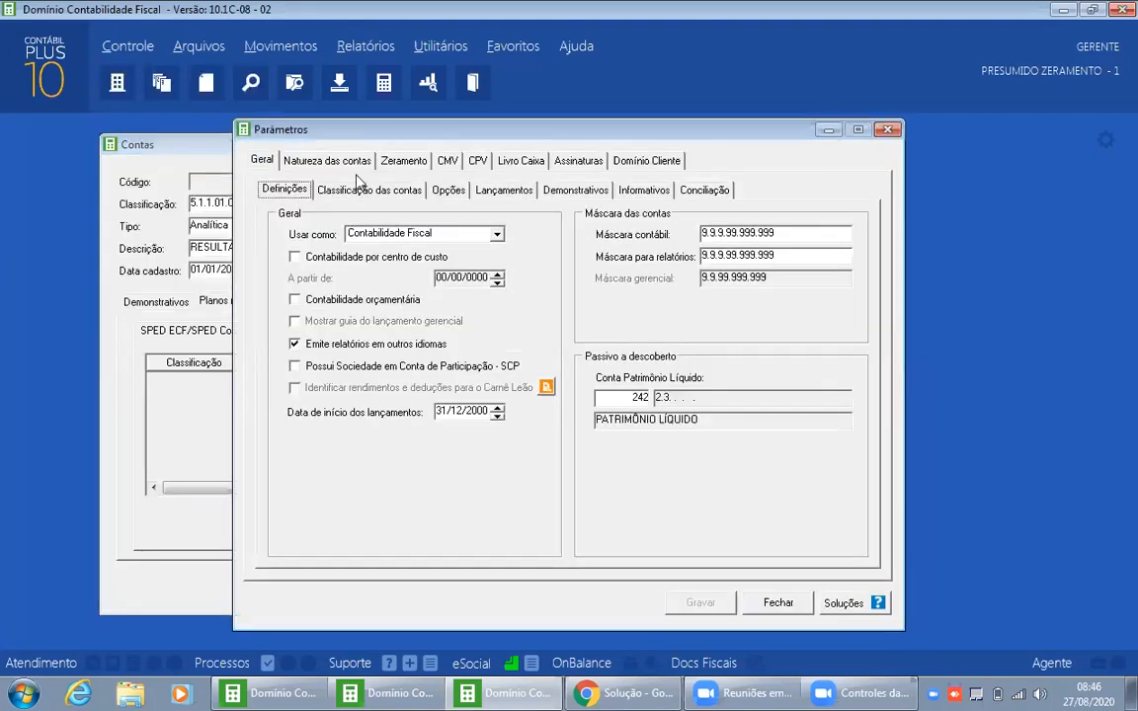
click(324, 159)
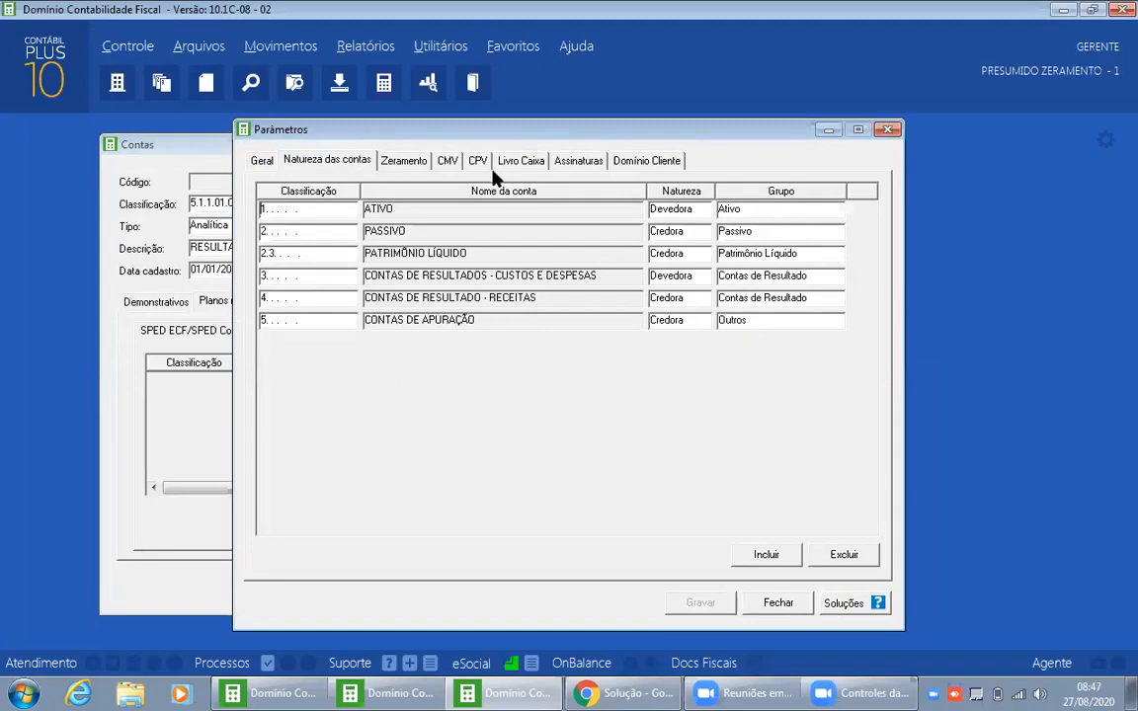
drag(439, 131, 622, 131)
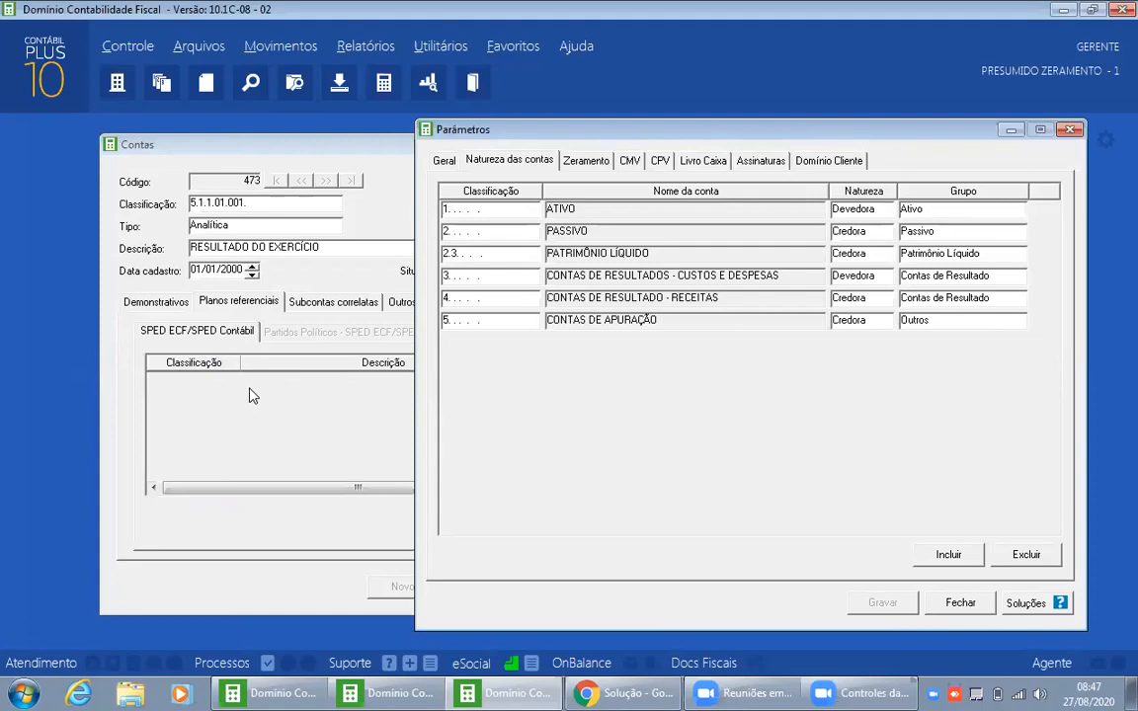
click(1074, 131)
click(820, 145)
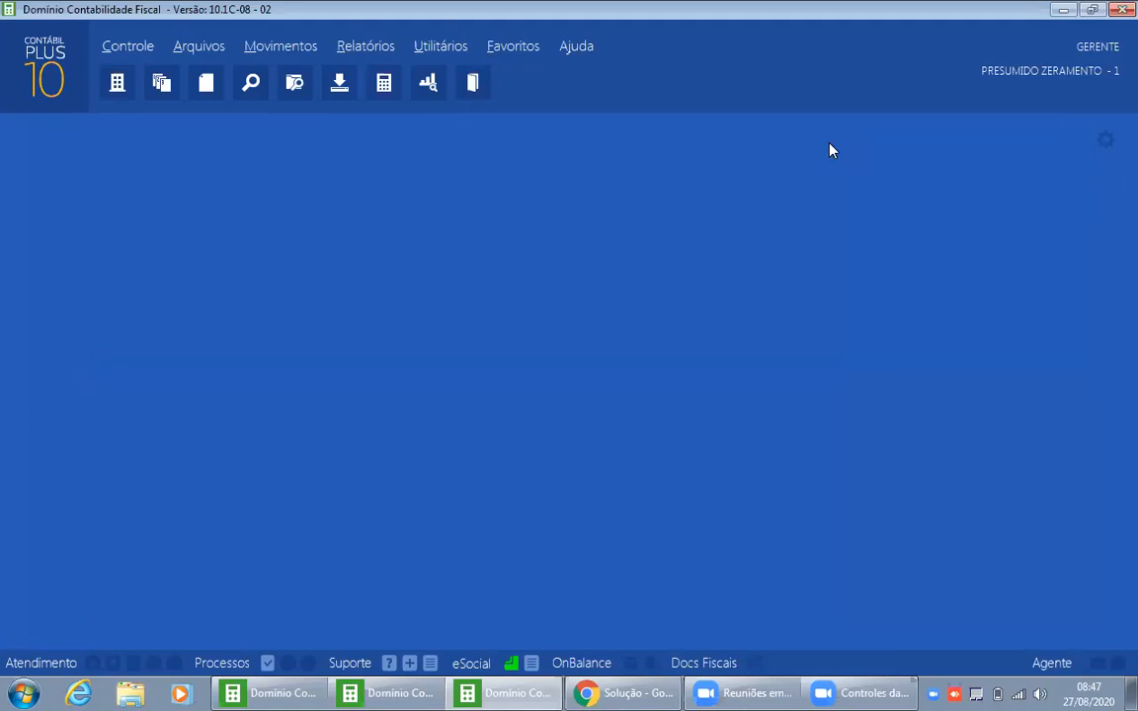
Step: Issue the 01/01/2019 to 31/12/2019 balance sheet without the referential plan, review its assets and liabilities, and close the report
click(443, 49)
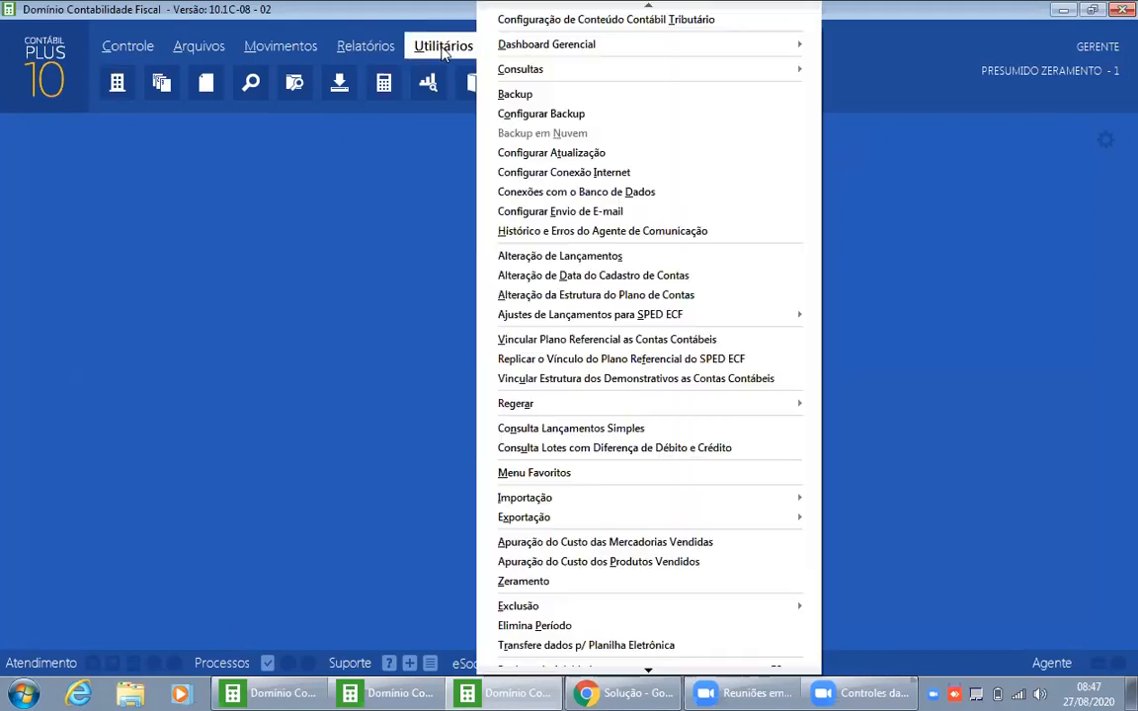
mouse_move(360, 56)
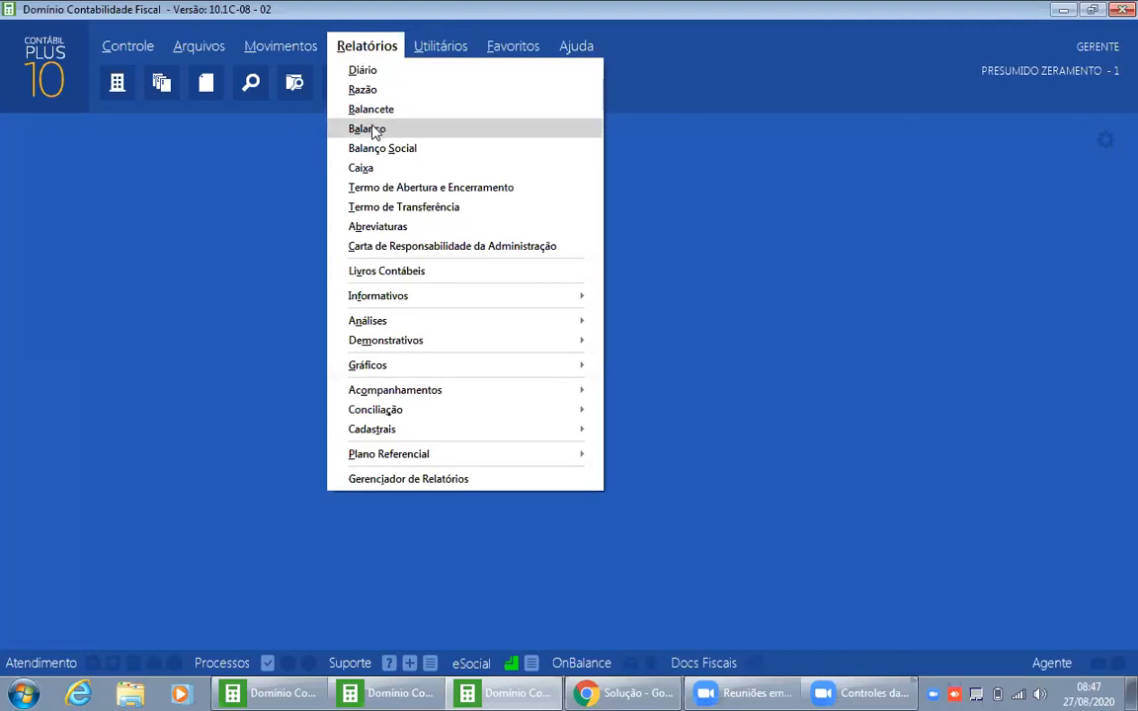
click(373, 129)
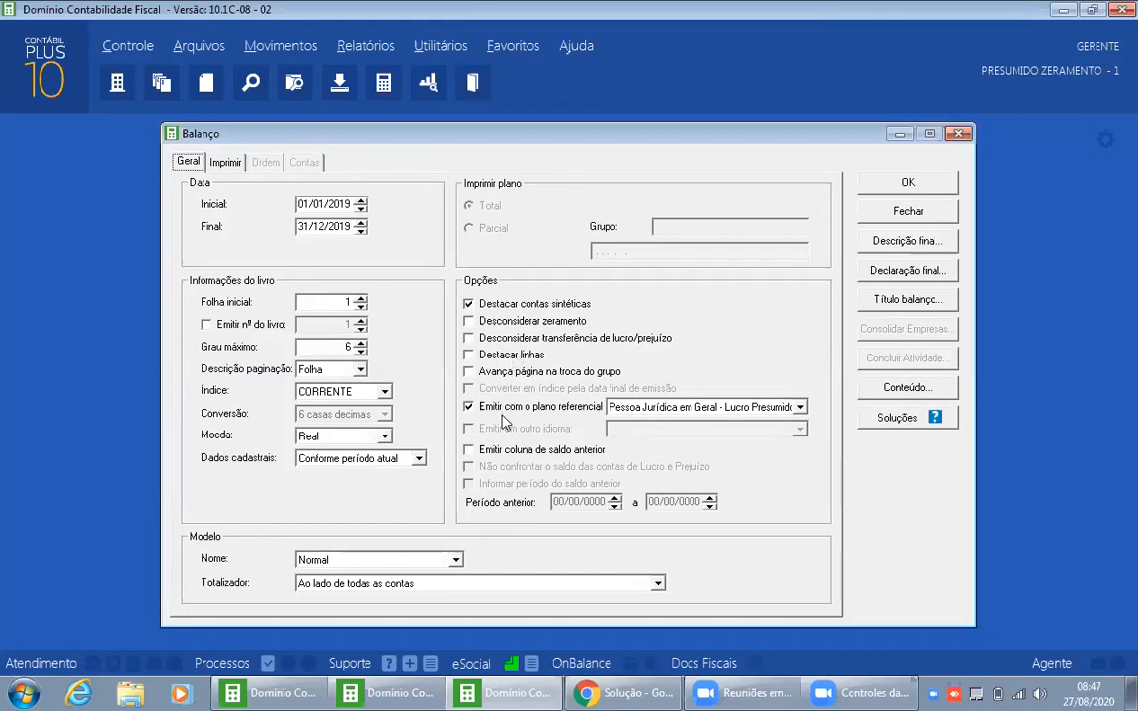
click(468, 406)
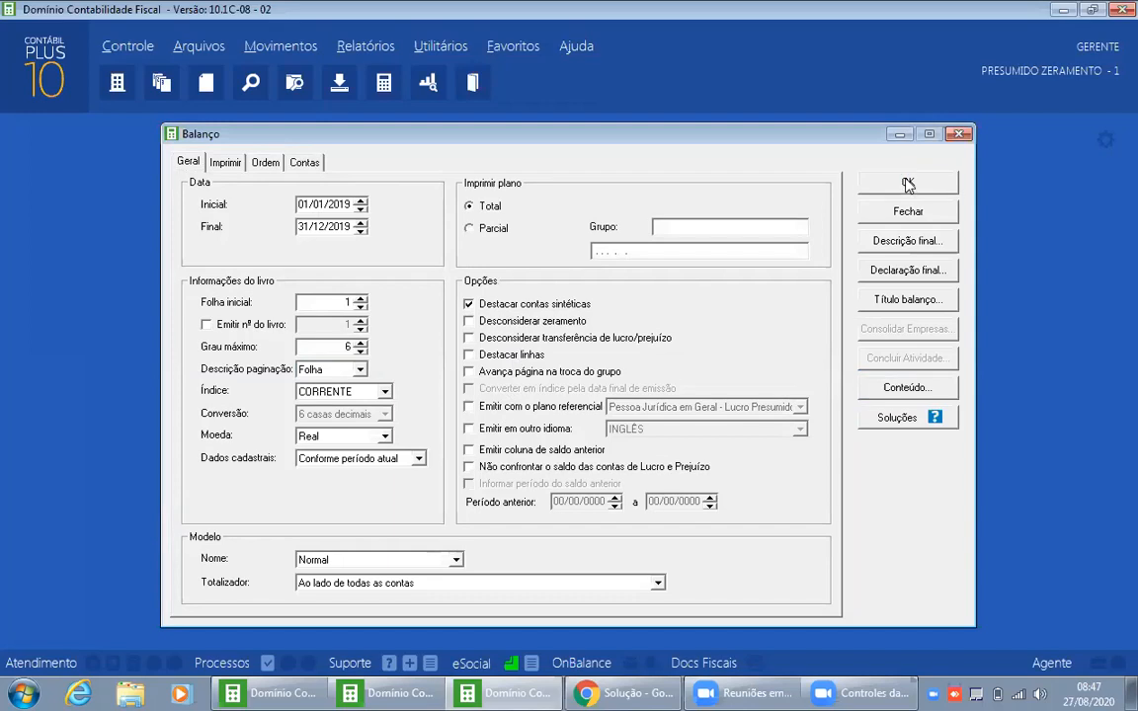
click(907, 184)
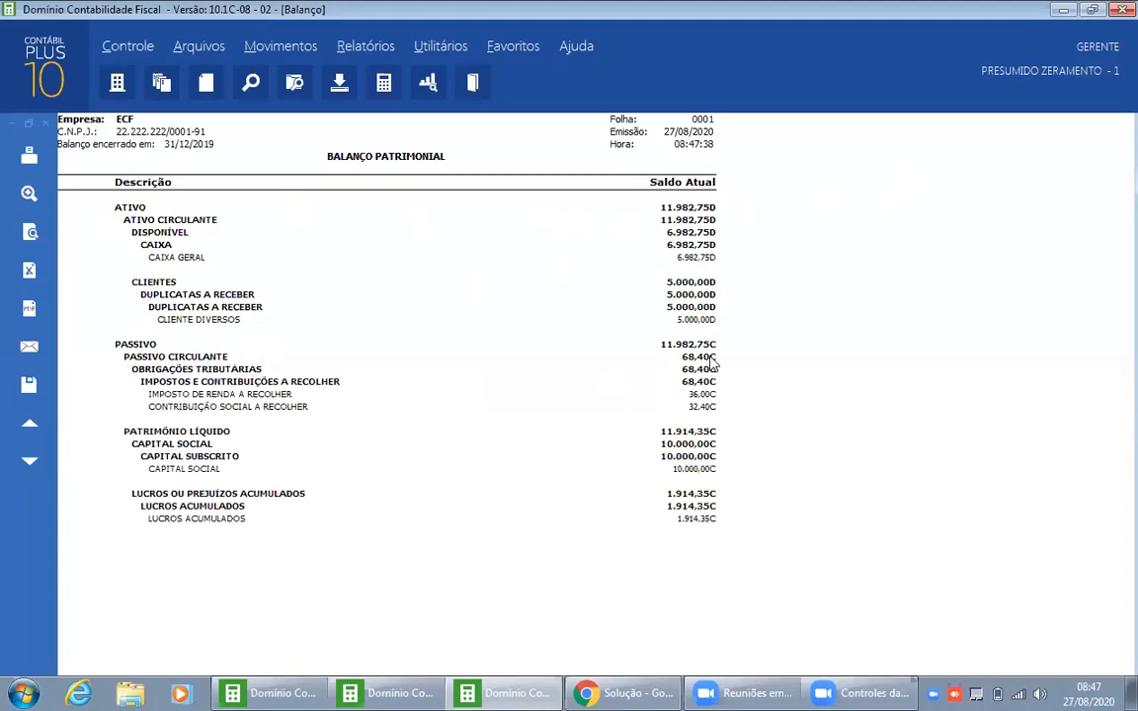
key(Escape)
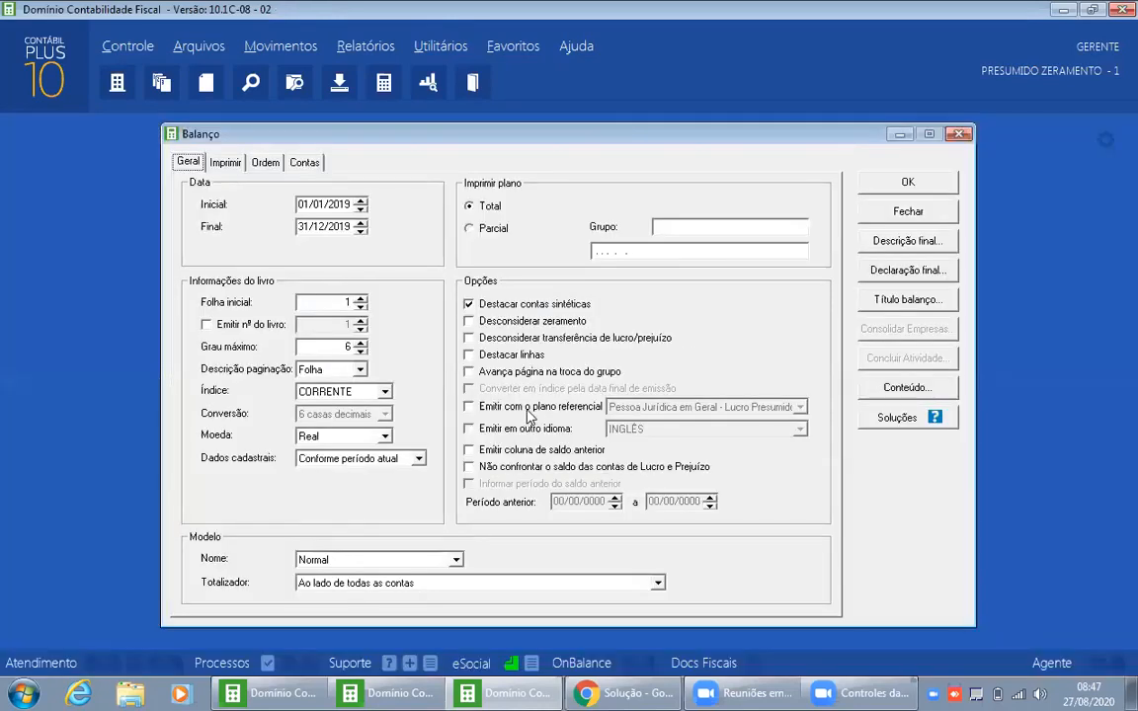
Step: Issue the balance sheet with the Pessoa Jurídica em Geral - Lucro Presumido referential plan, compare assets with liabilities, and close the report
click(524, 416)
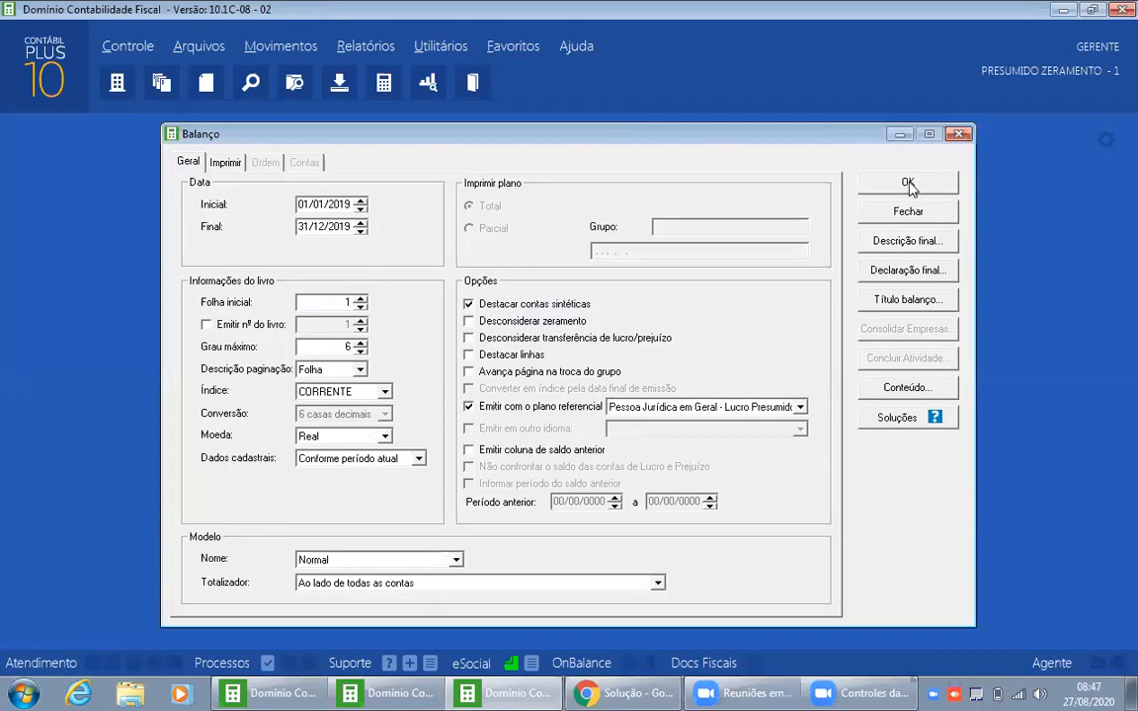
click(908, 184)
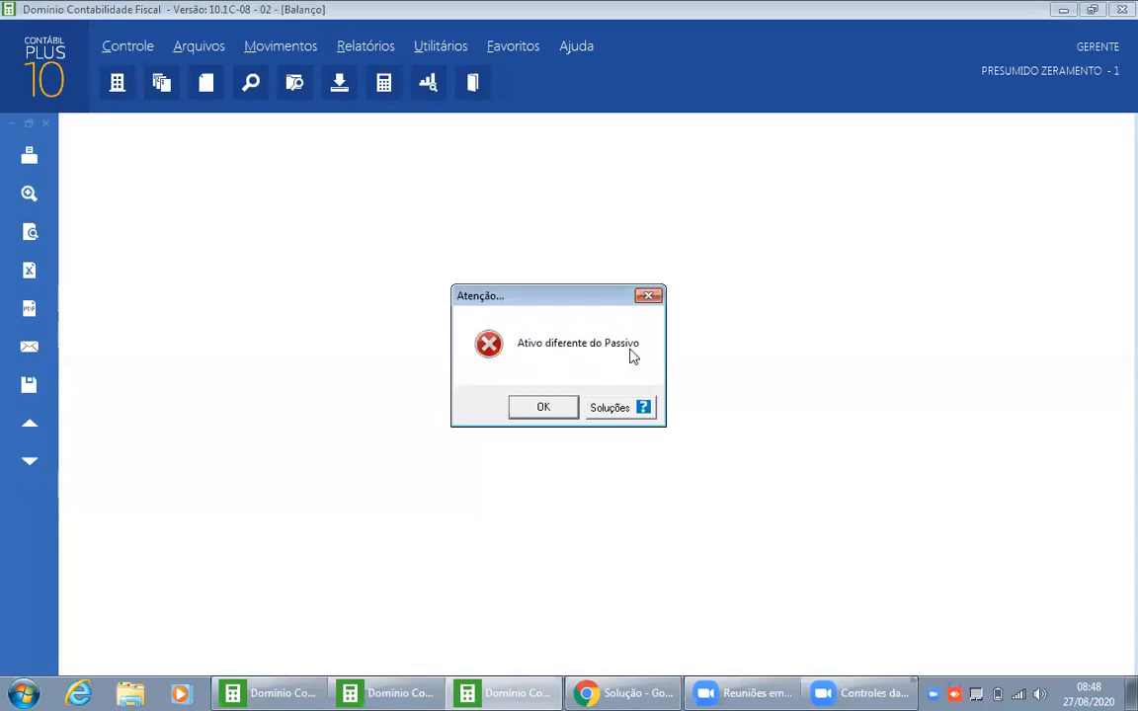
click(542, 409)
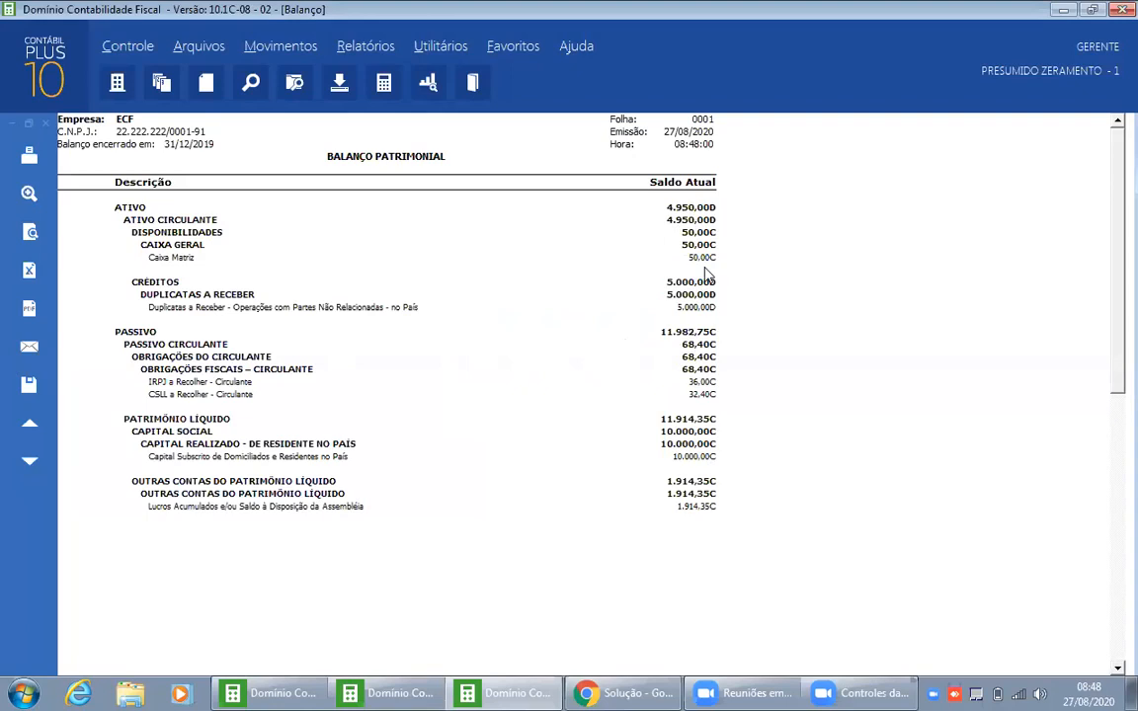
key(Escape)
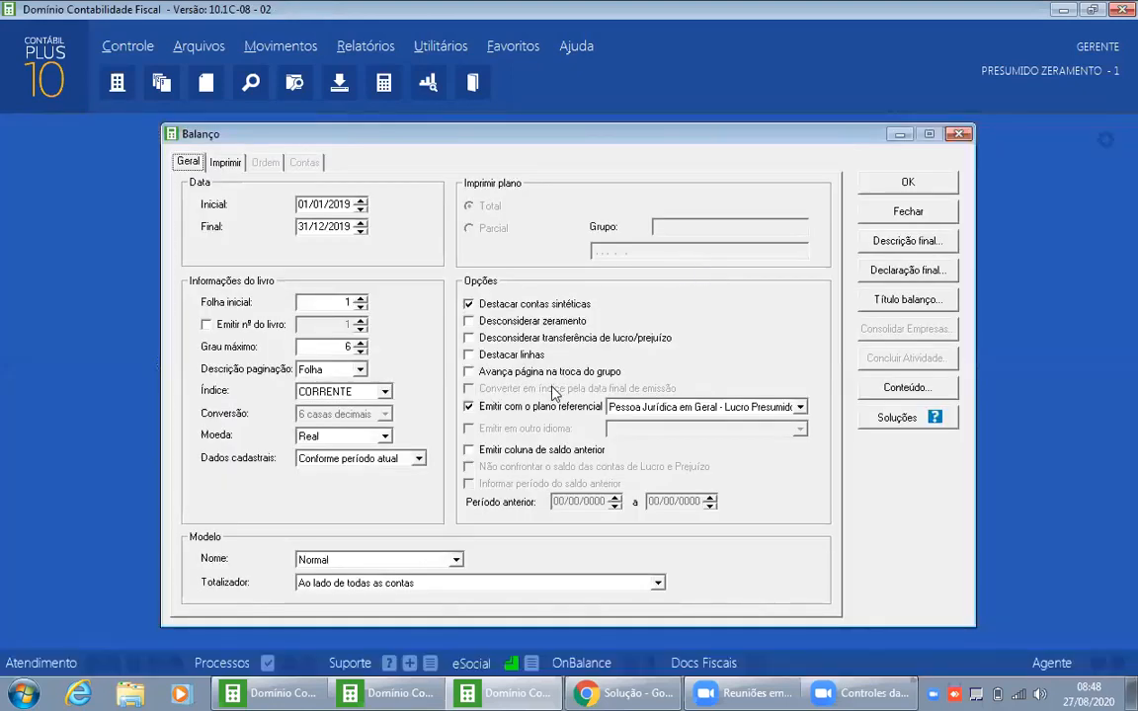
Step: Reissue the balance sheet with the referential plan option disabled for comparison, and close the report and its options
click(900, 197)
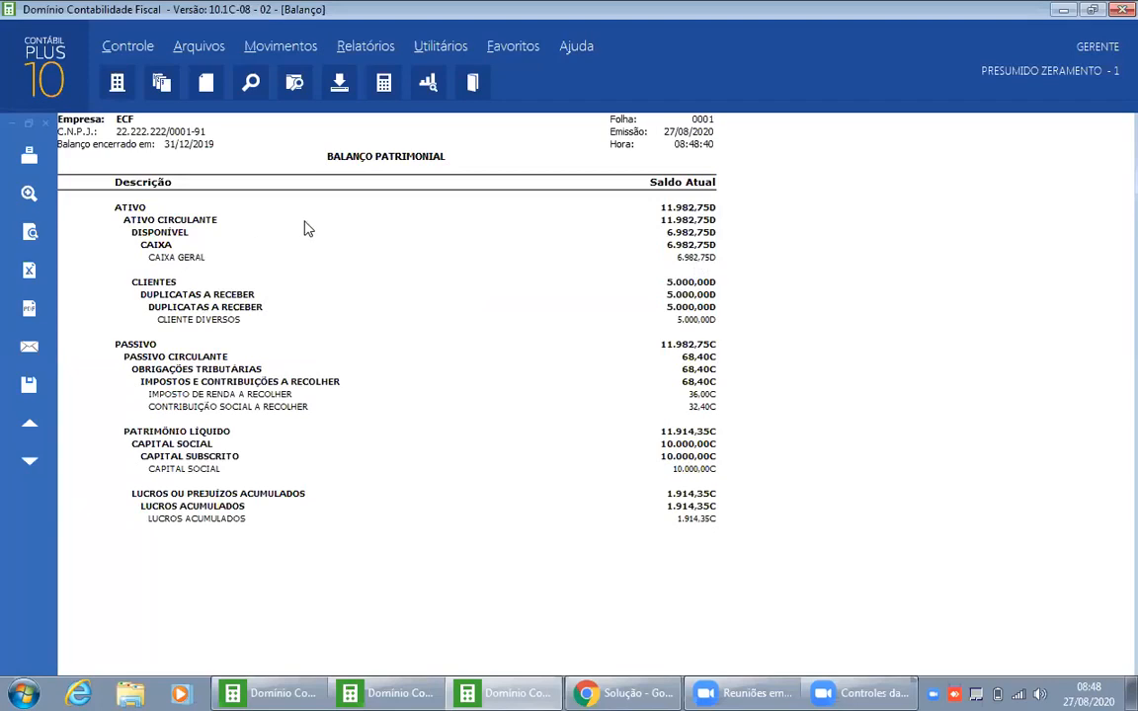
key(Escape)
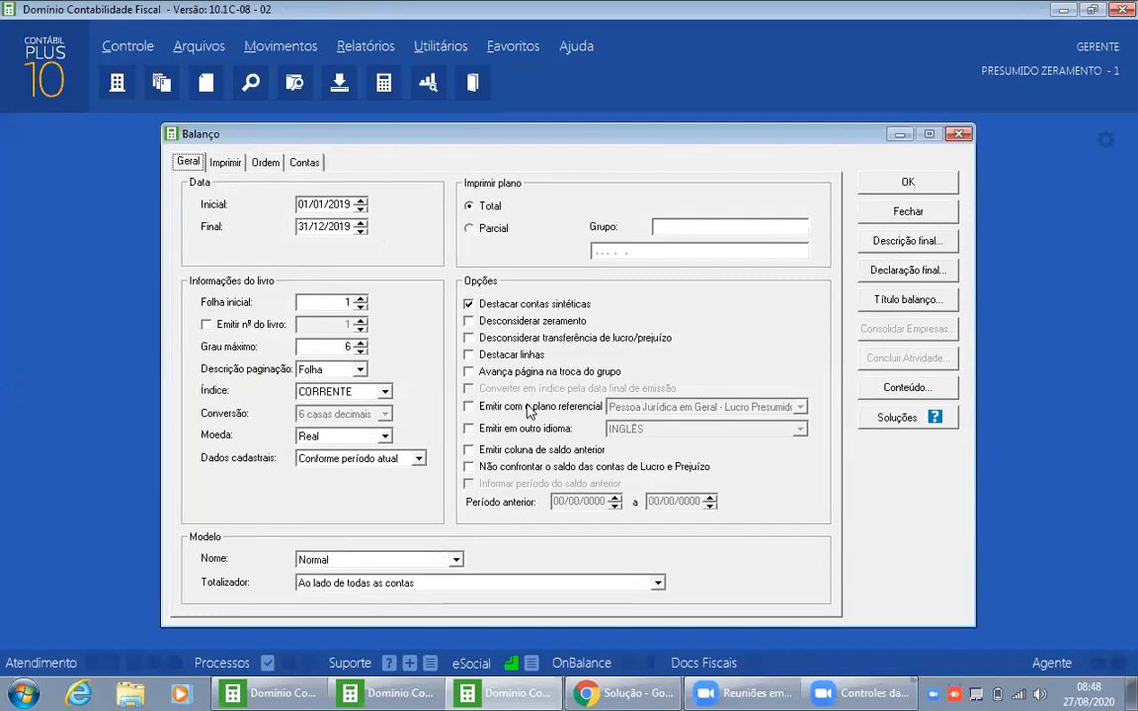
key(Escape)
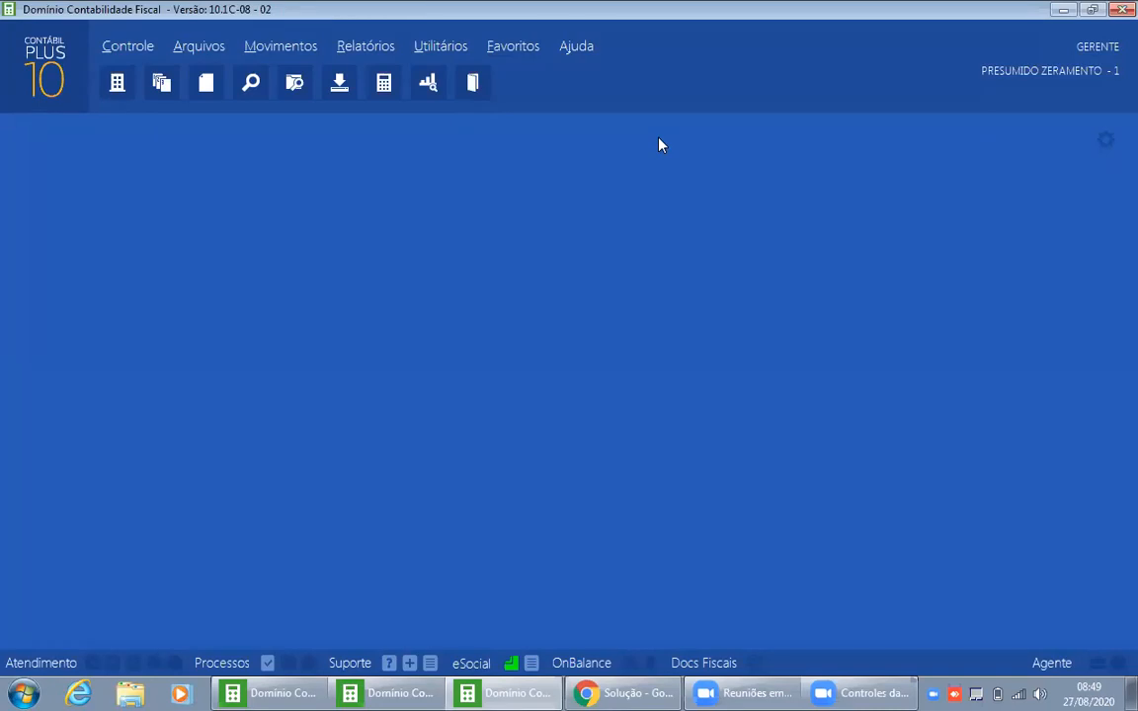
Step: Issue the referential plan account relationship report for SPED ECF/SPED Contábil - PJ em Geral, listing only accounts with a linked referential account
click(361, 48)
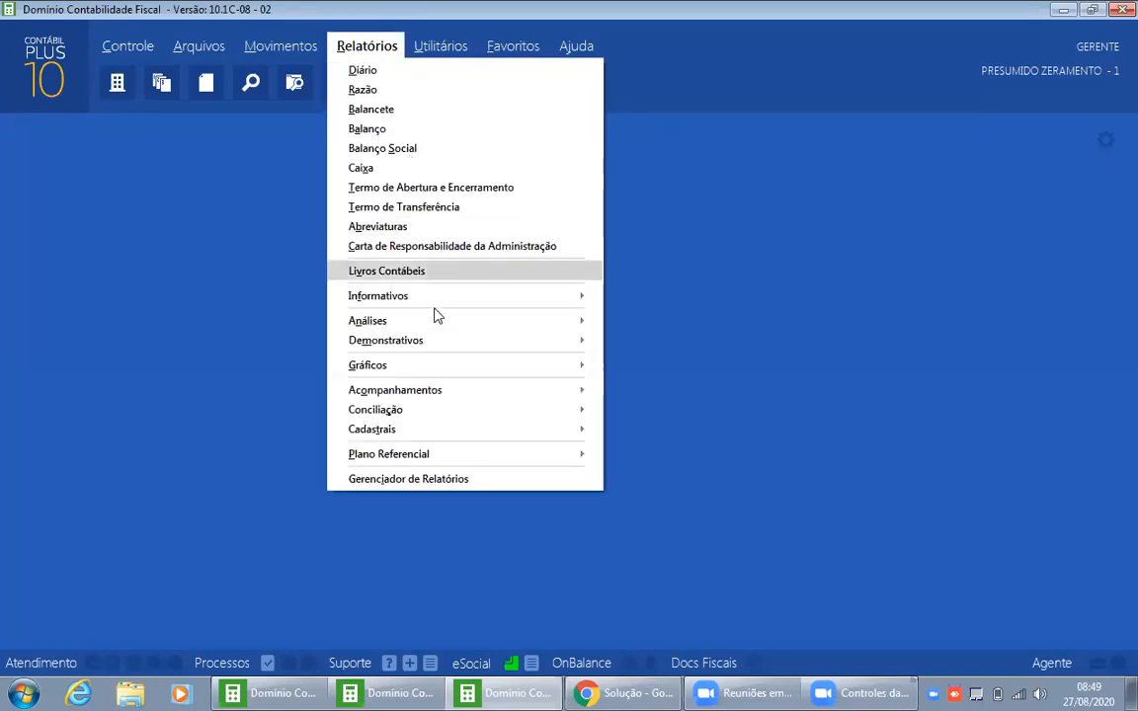
mouse_move(418, 456)
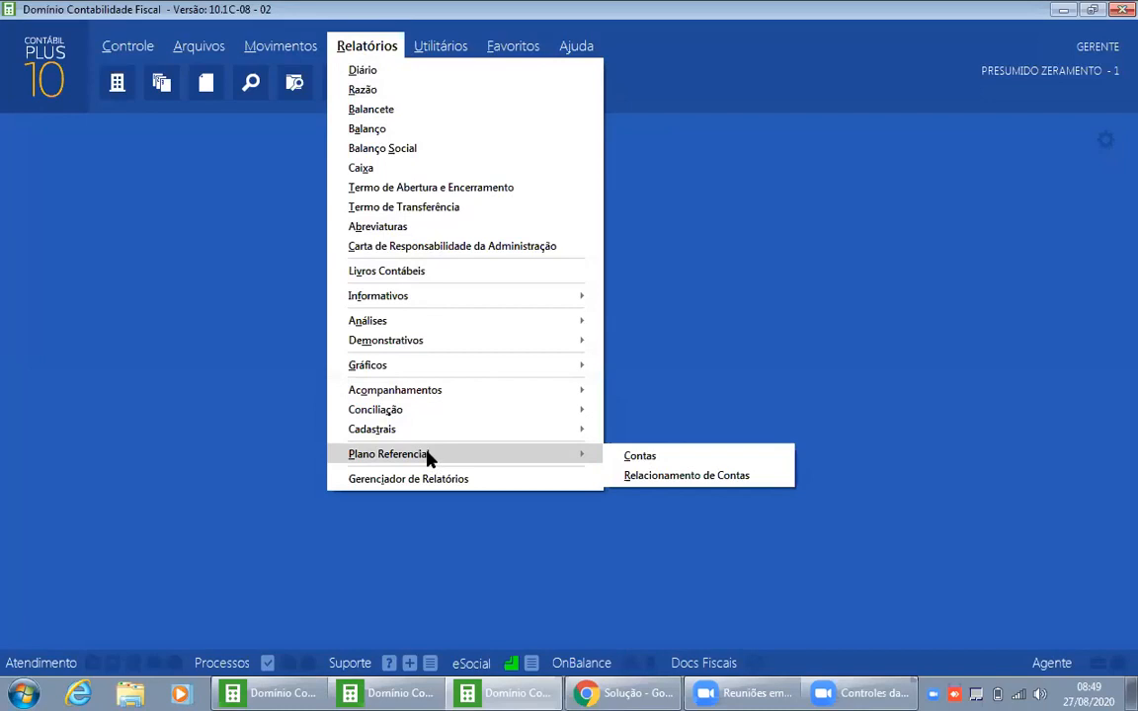
click(682, 478)
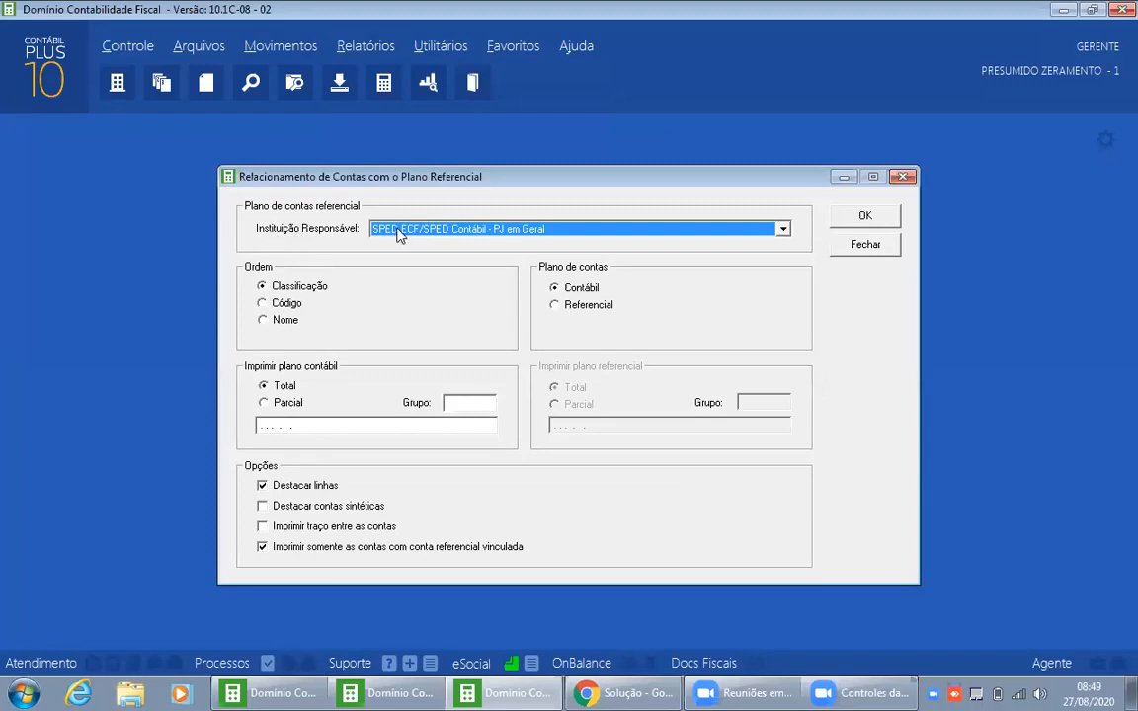
click(399, 233)
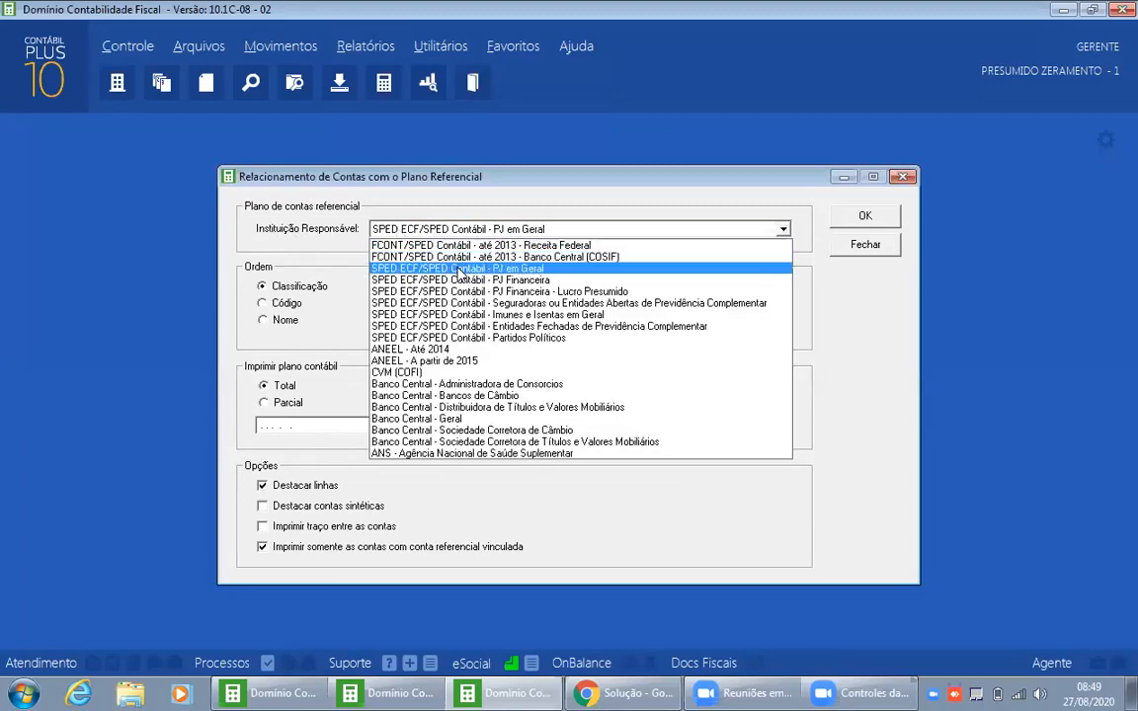
click(480, 271)
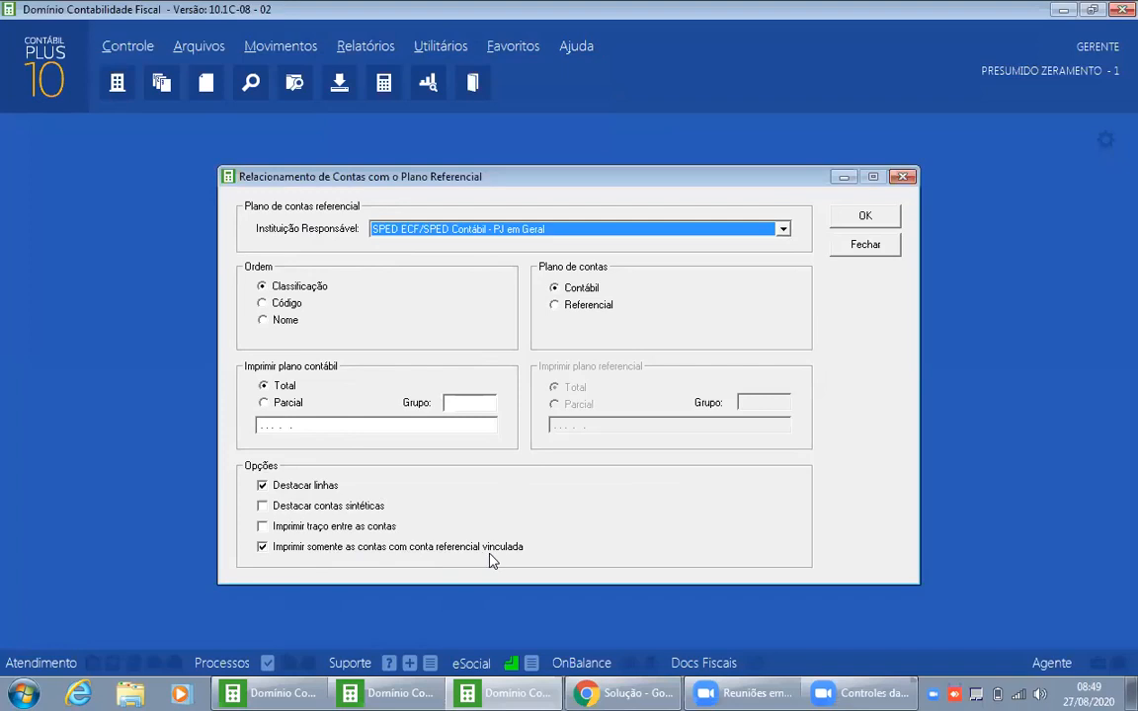
click(880, 221)
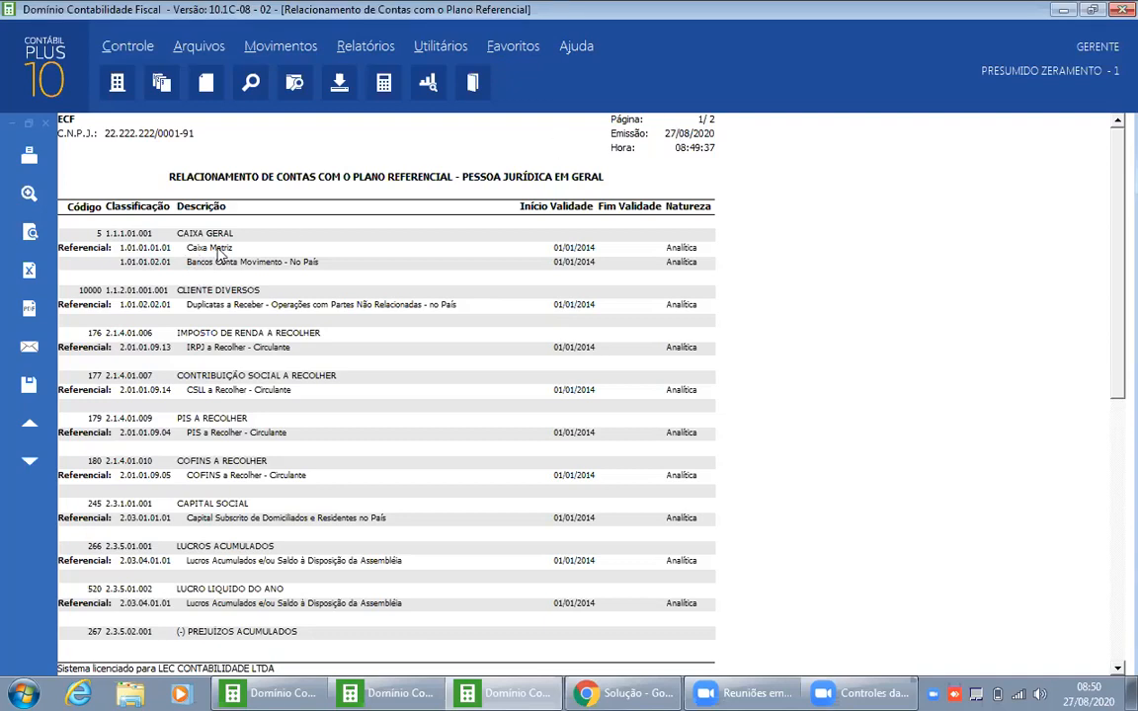
Step: Delete the 1.01.01.02.01 Bancos Conta Movimento - No País link from account 5 CAIXA GERAL, save the account and close its registration
click(198, 45)
click(225, 71)
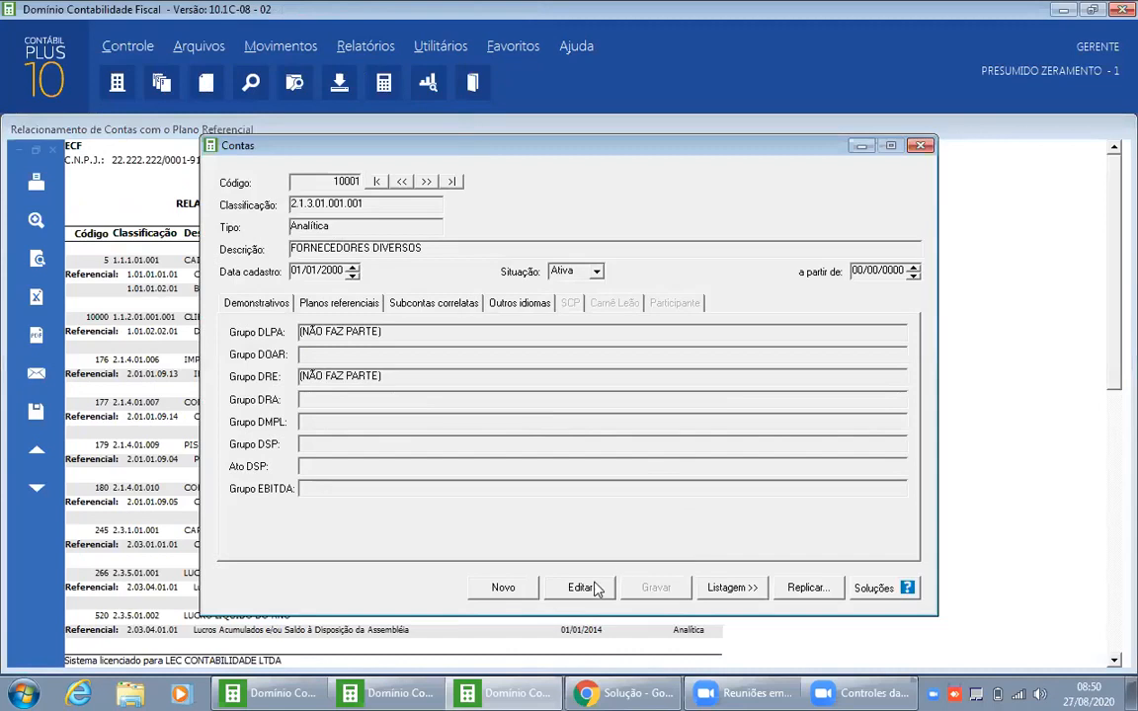
click(591, 586)
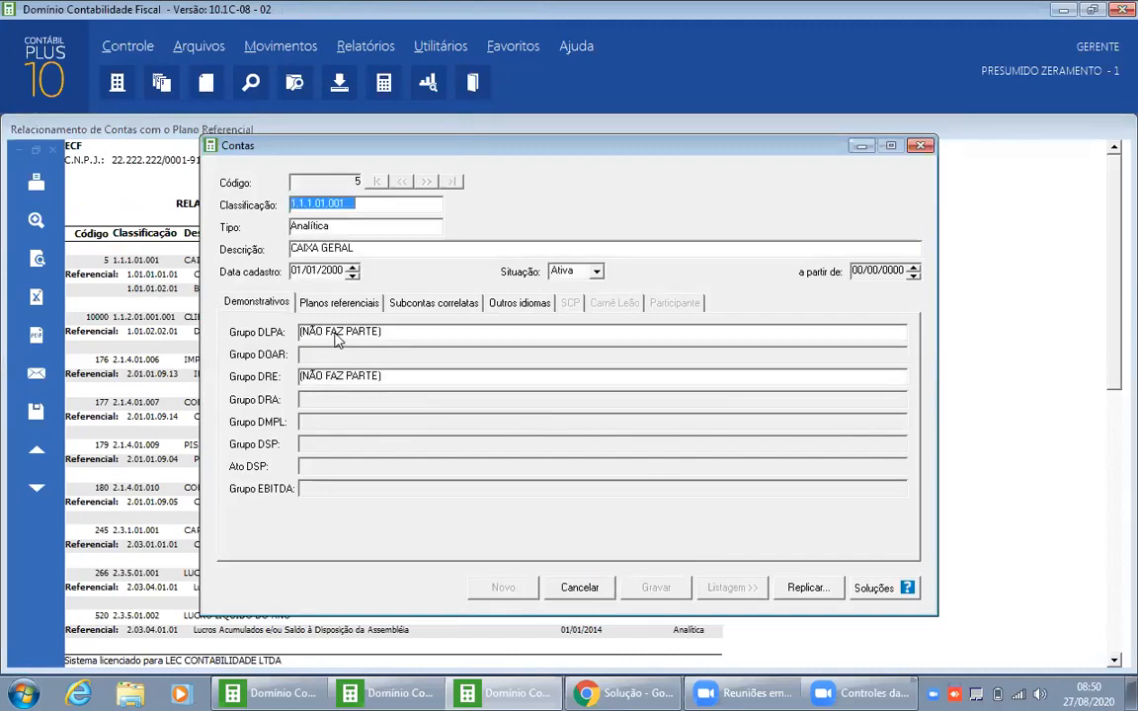
click(306, 302)
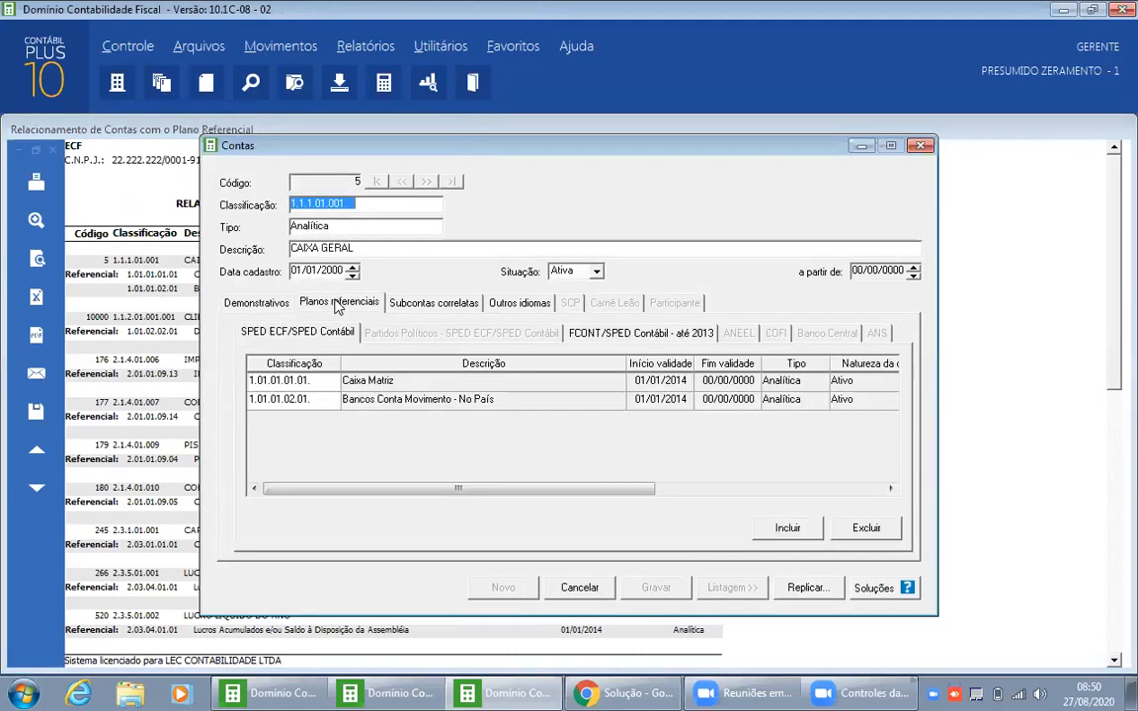
click(312, 405)
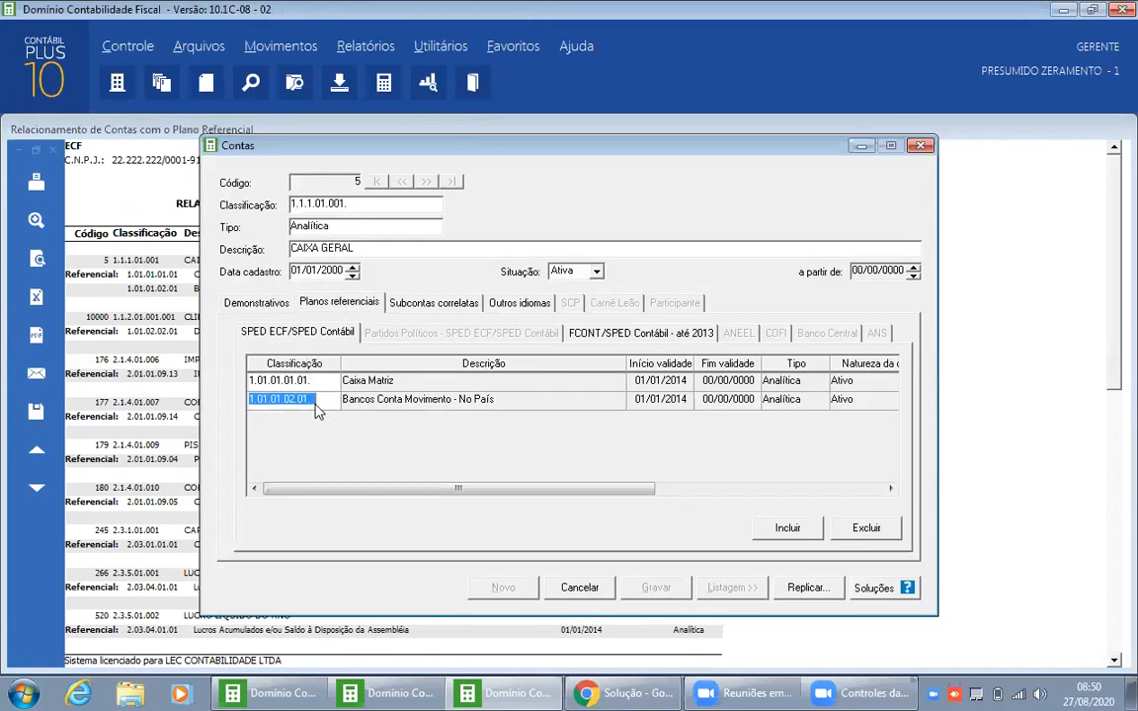
click(865, 529)
click(654, 588)
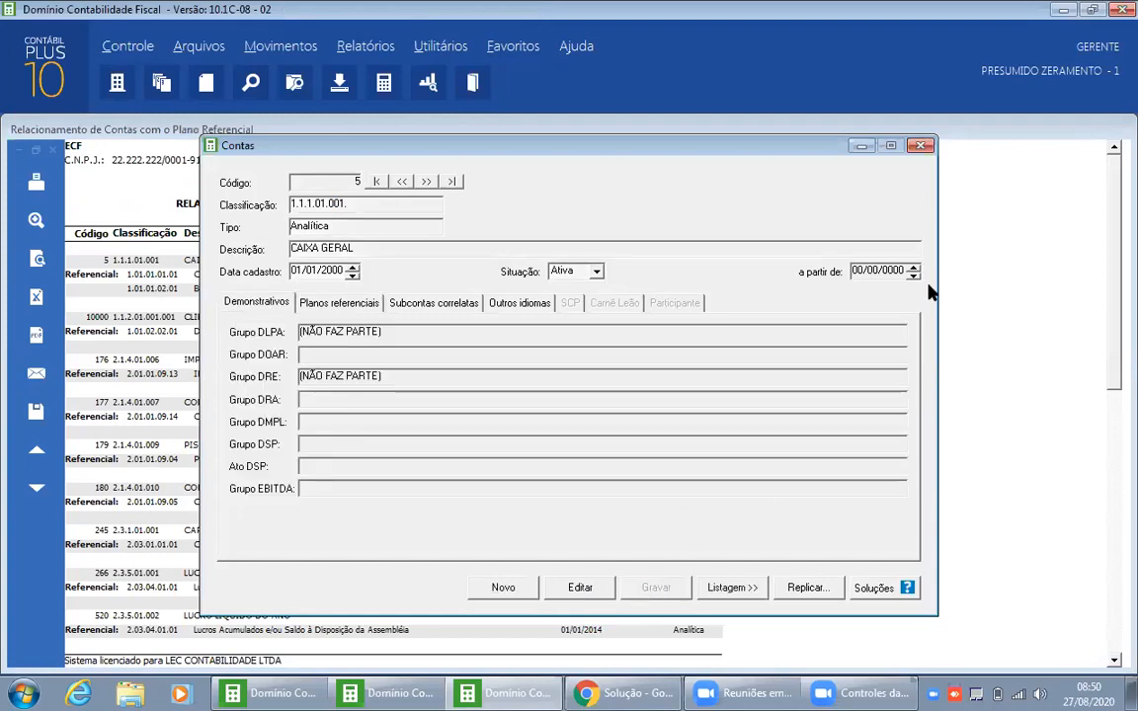
click(920, 145)
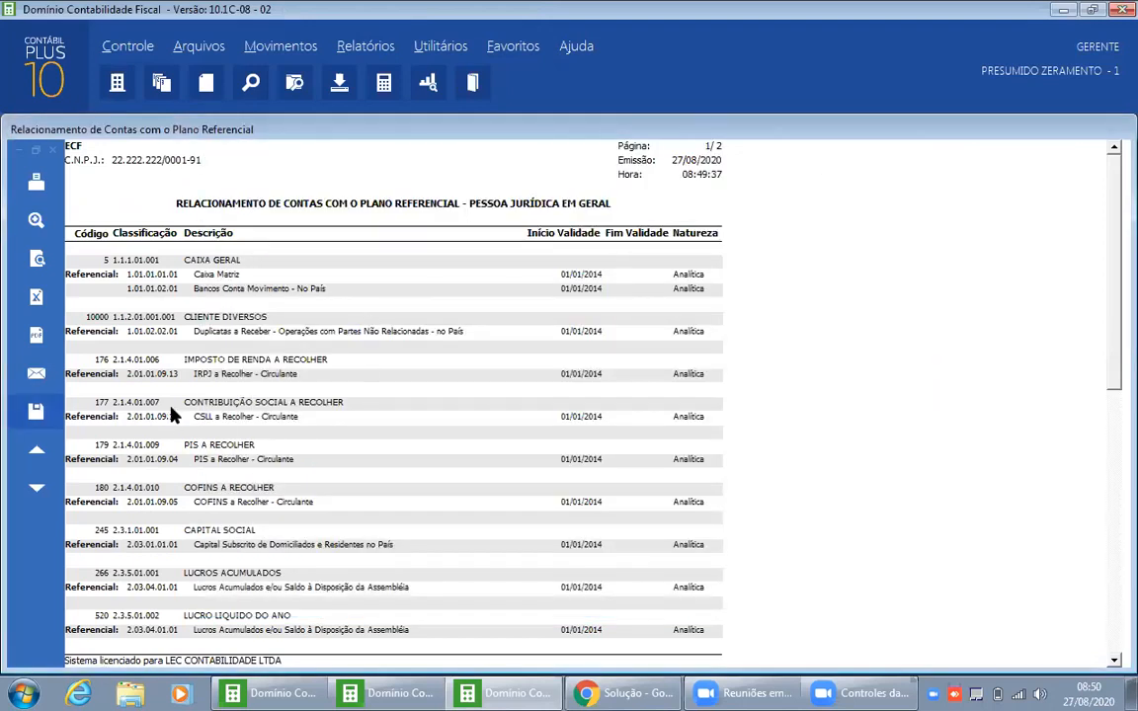
Step: Review the referential links of the remaining accounts in the relationship report and close it
scroll(150, 420, down, 5)
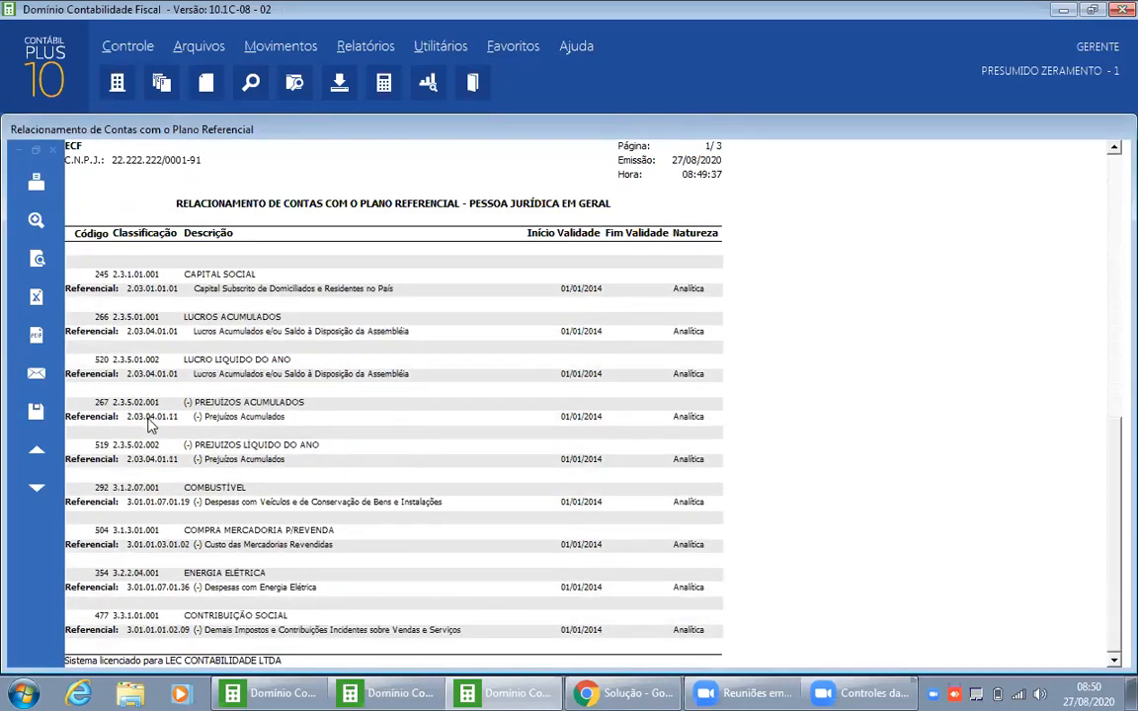
scroll(150, 423, up, 3)
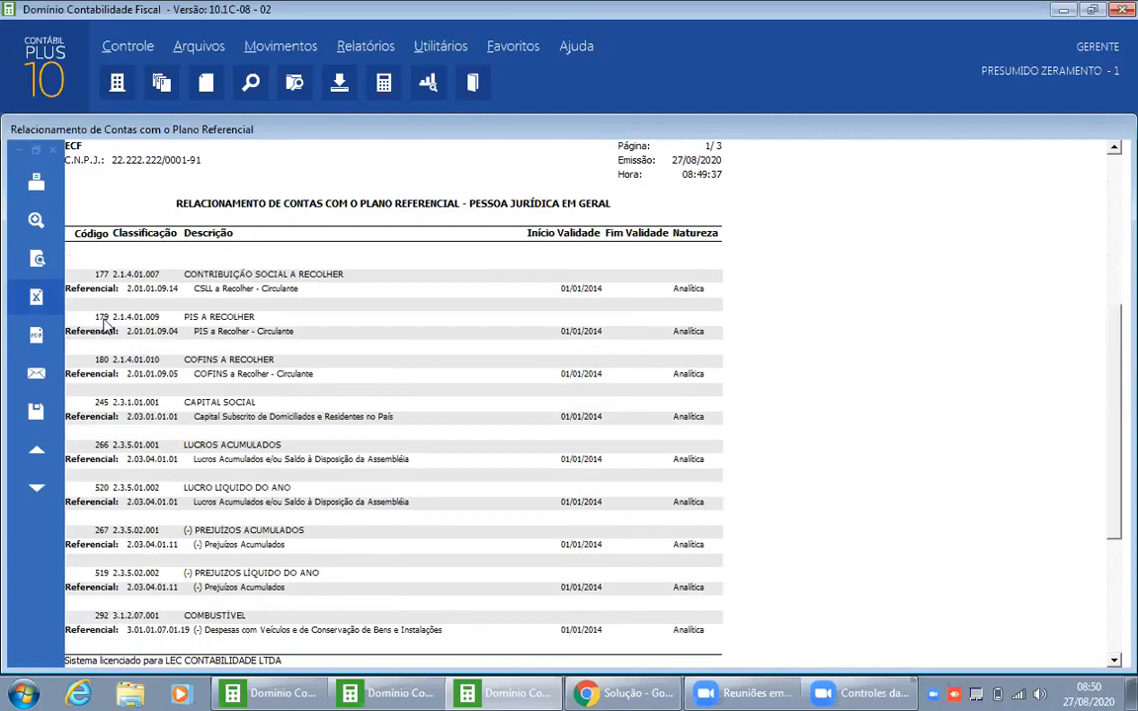
scroll(161, 620, down, 5)
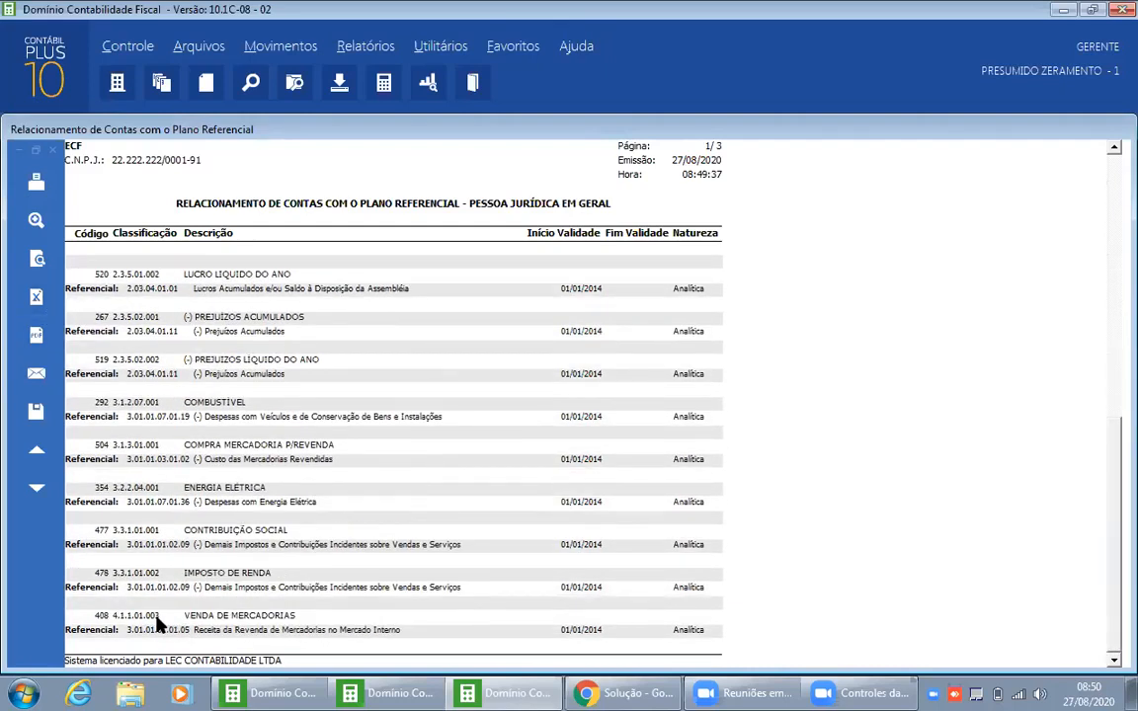
scroll(156, 624, down, 1)
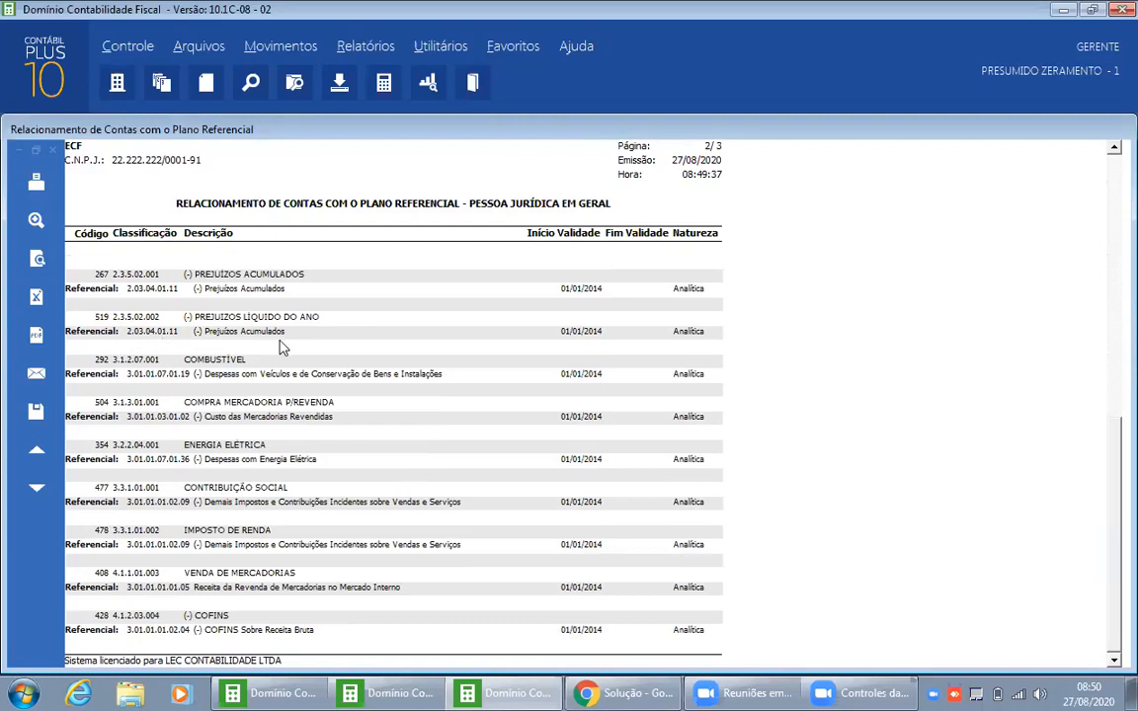
key(Escape)
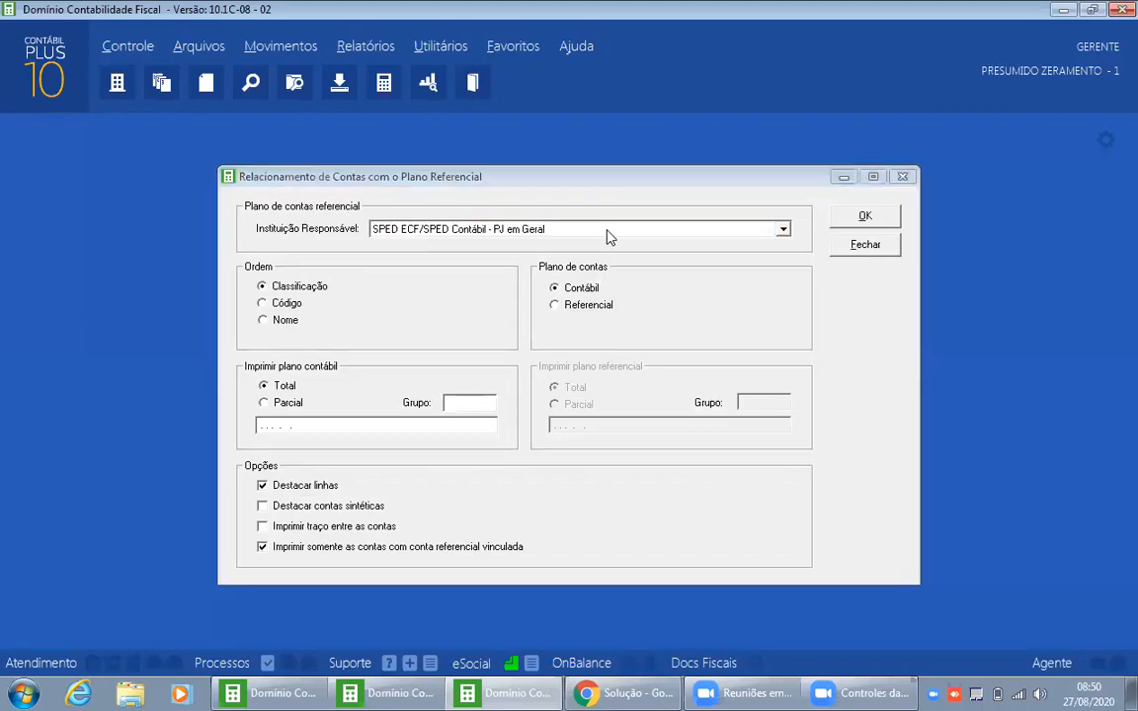
Step: List the accounting entries lacking referential entries by period, from 01/01/2014 to 31/12/2019, for generation to referential accounts
key(Escape)
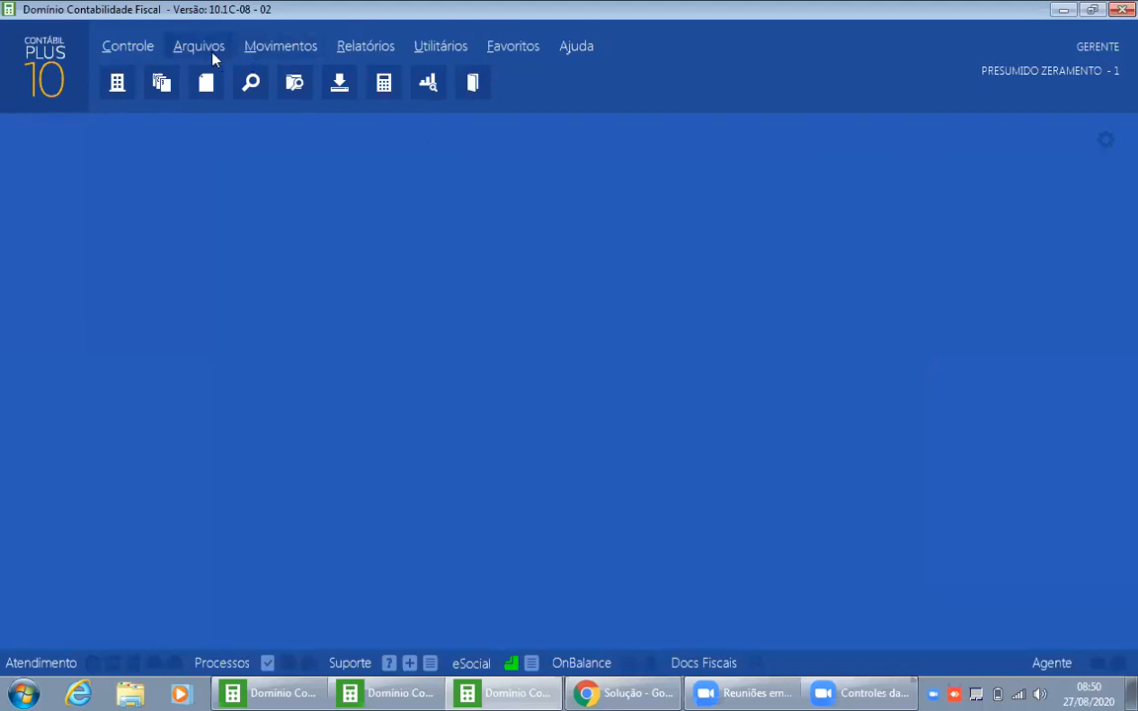
click(417, 56)
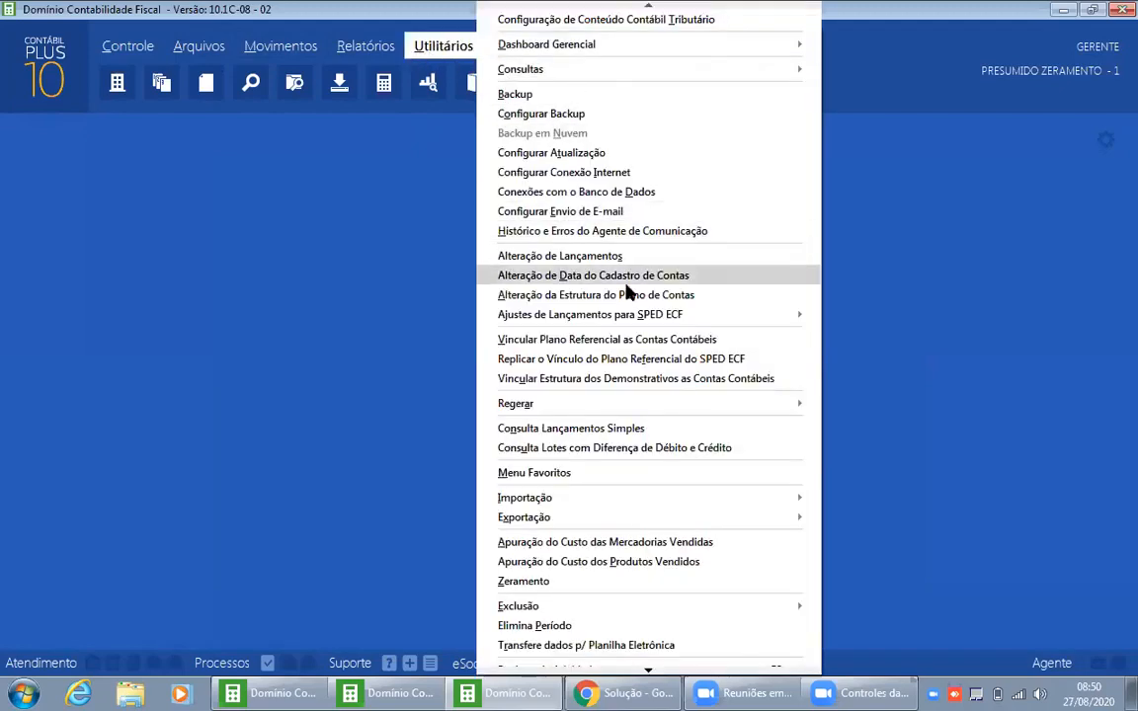
mouse_move(605, 316)
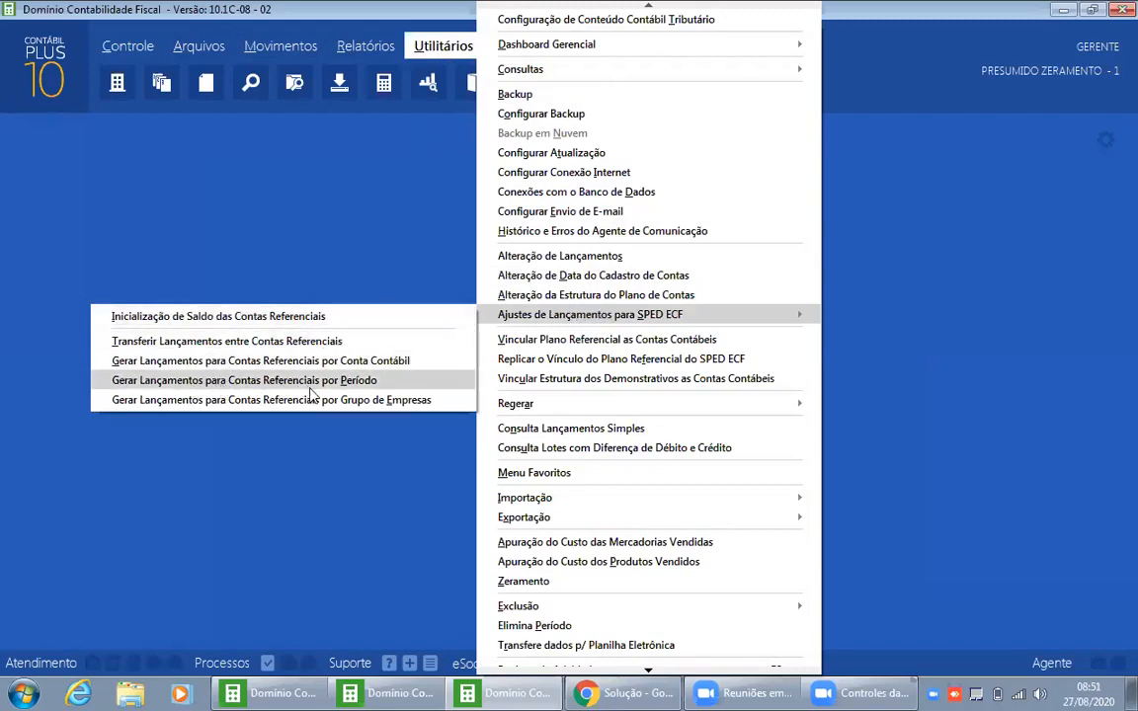
click(360, 384)
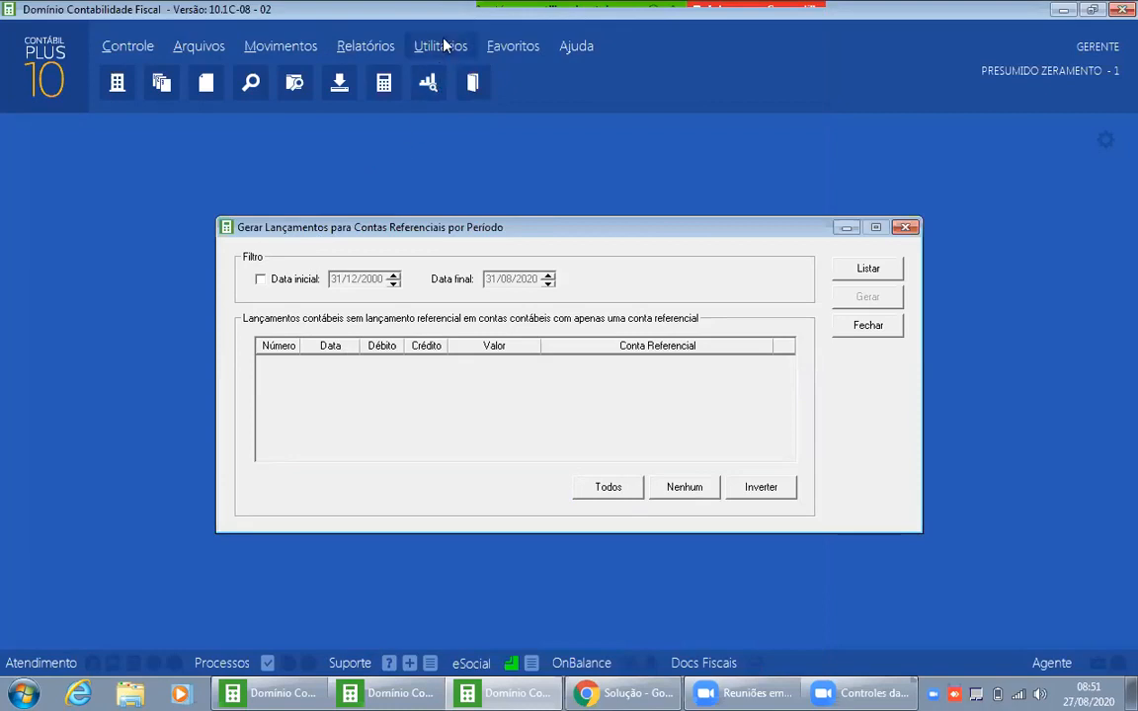
click(296, 279)
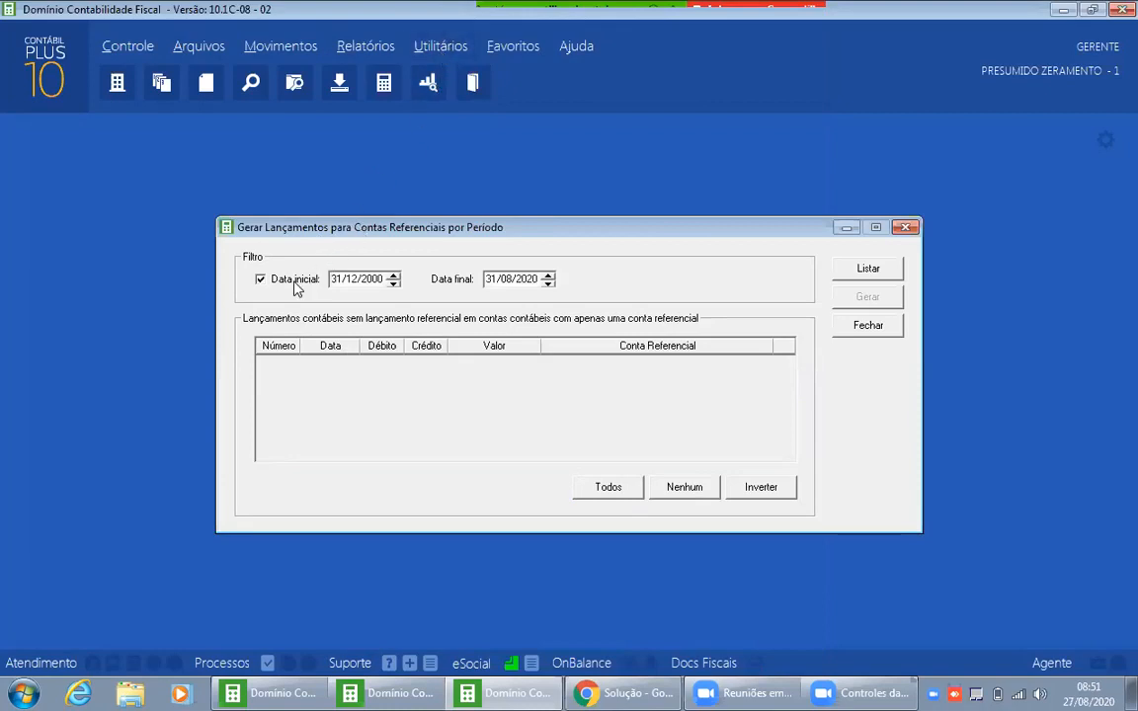
double_click(344, 279)
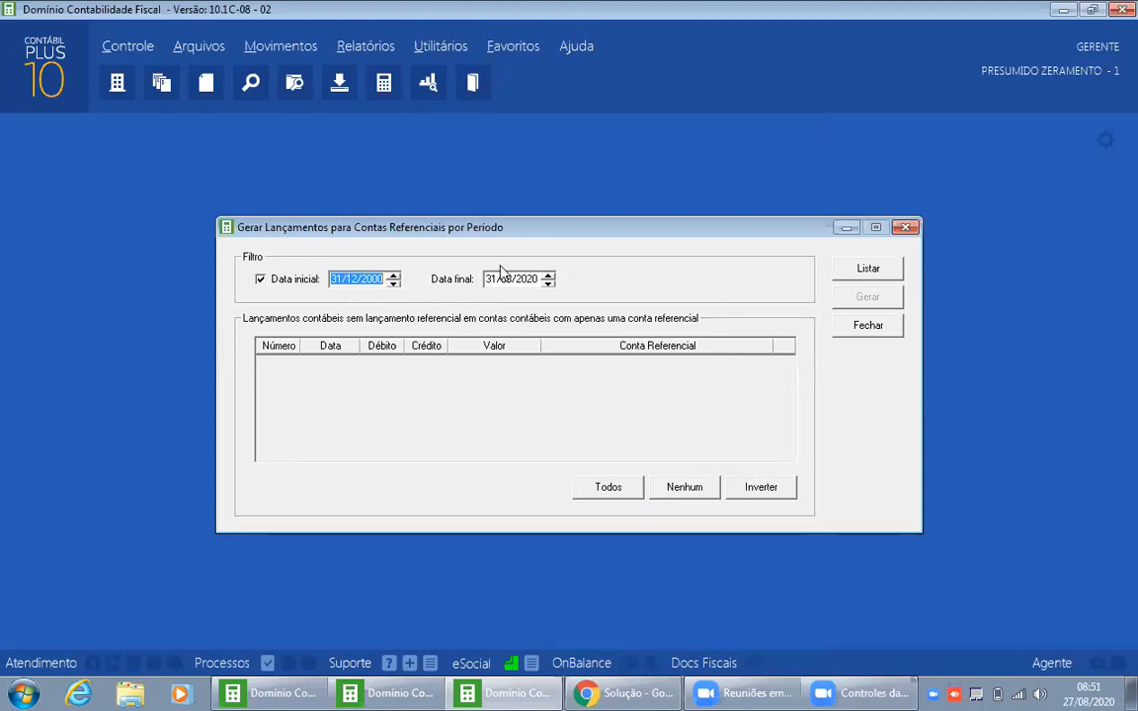
text(01012014)
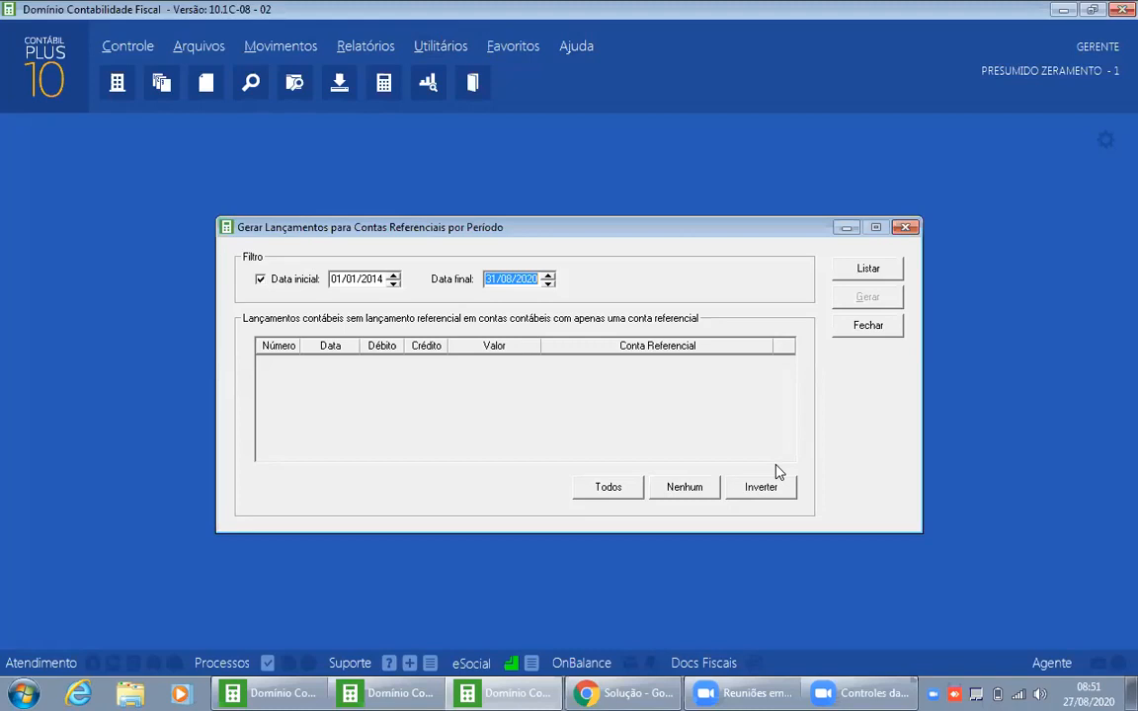
text(31/12/2019)
click(894, 277)
click(878, 273)
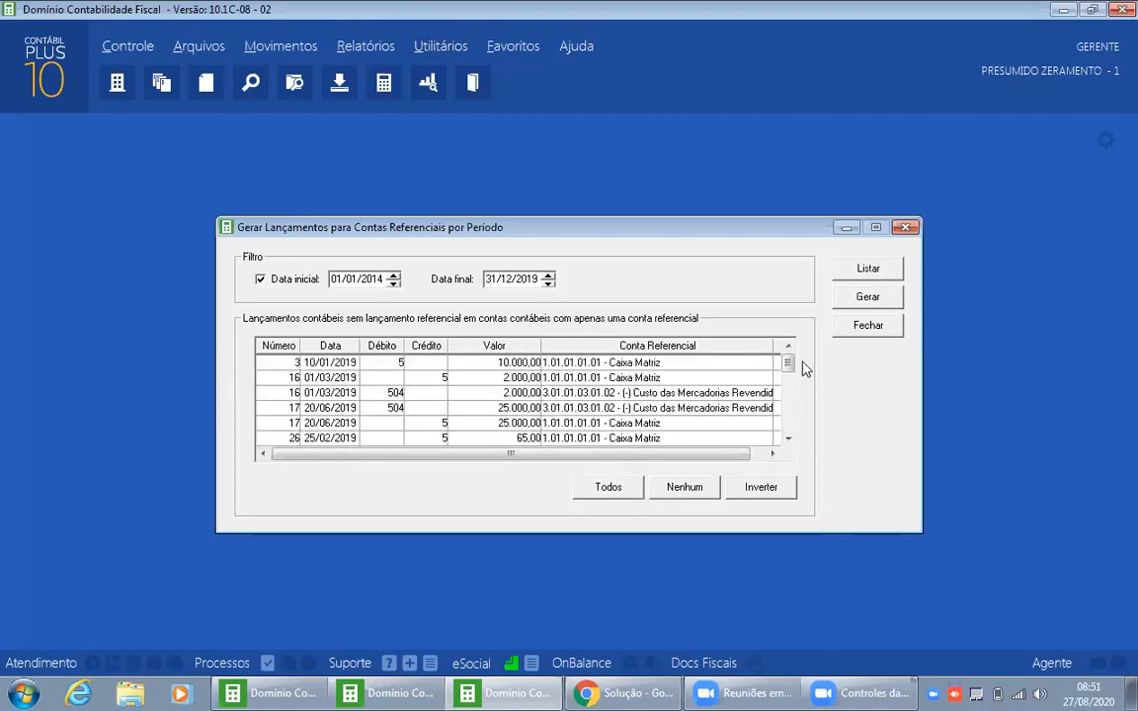
scroll(796, 367, down, 1)
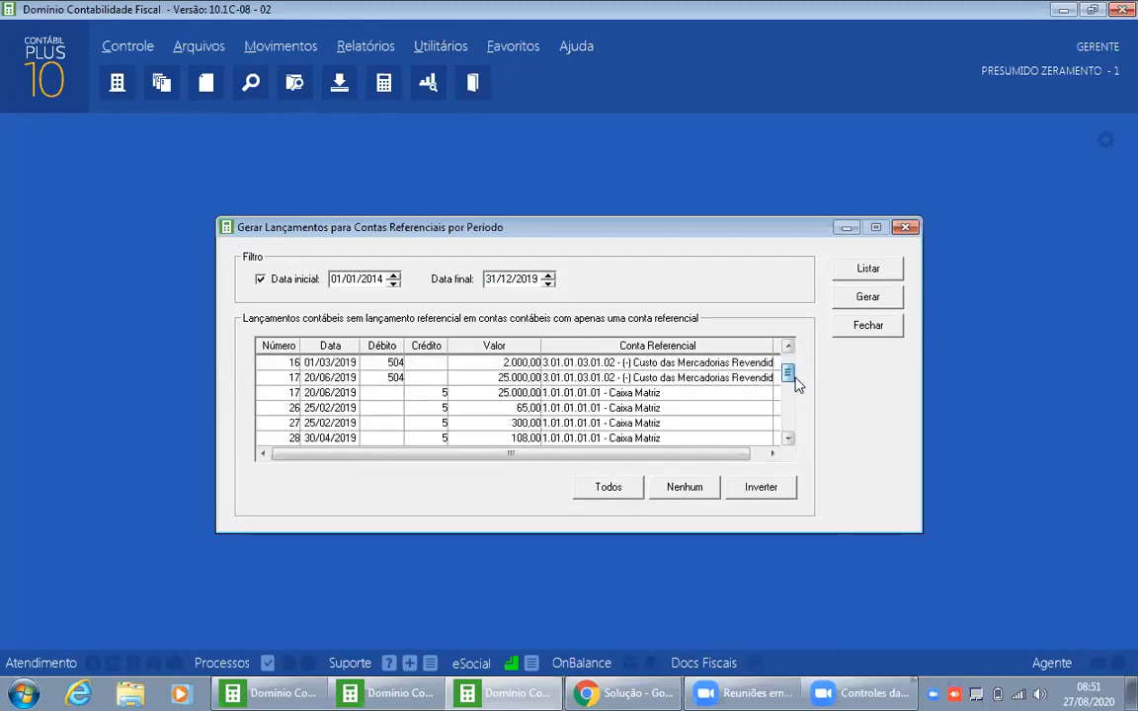
Step: Generate referential account entries for all the listed accounting entries and close the generation window
click(625, 488)
click(882, 302)
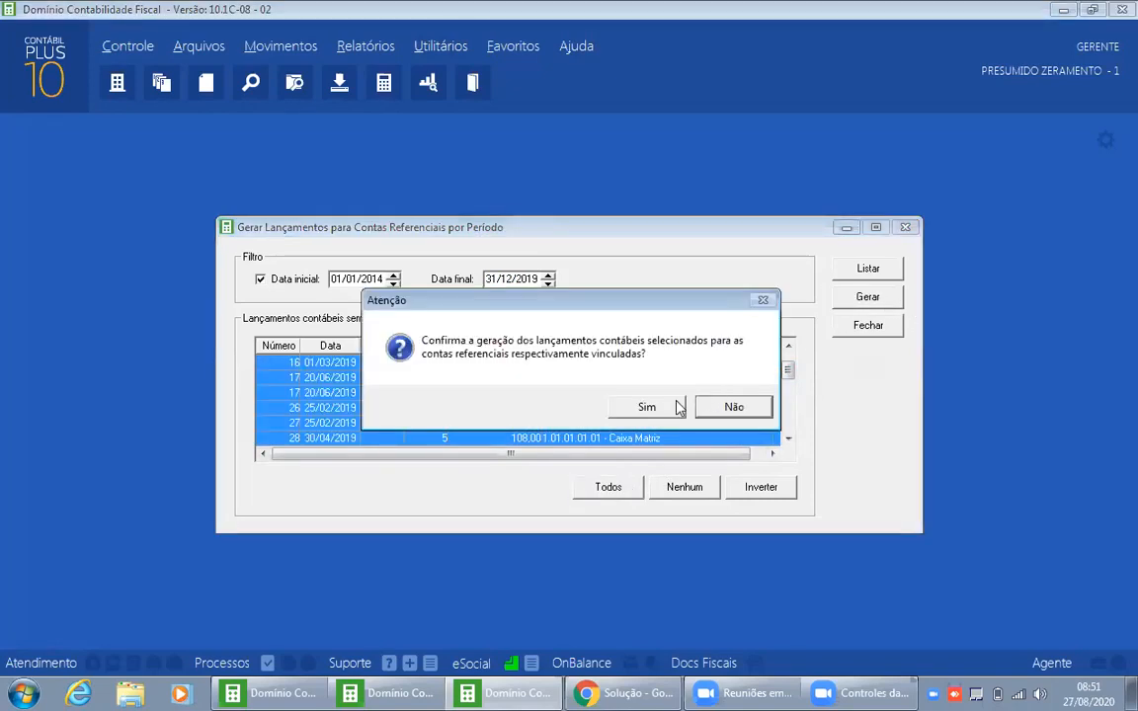
click(647, 407)
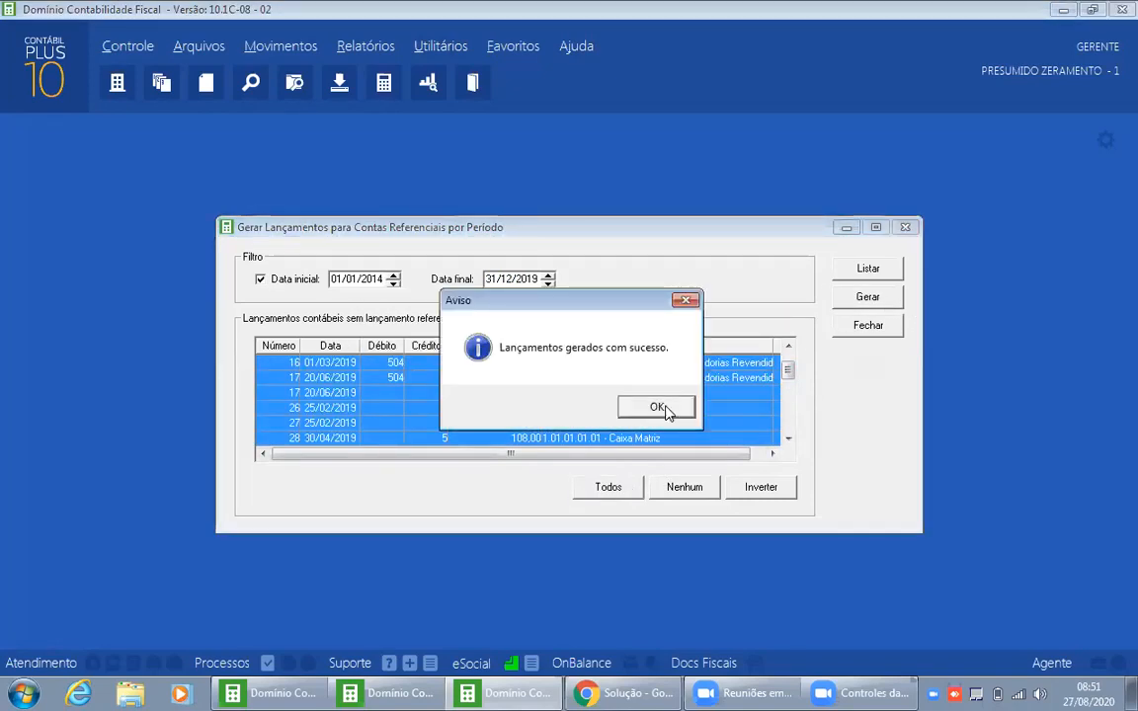
click(658, 408)
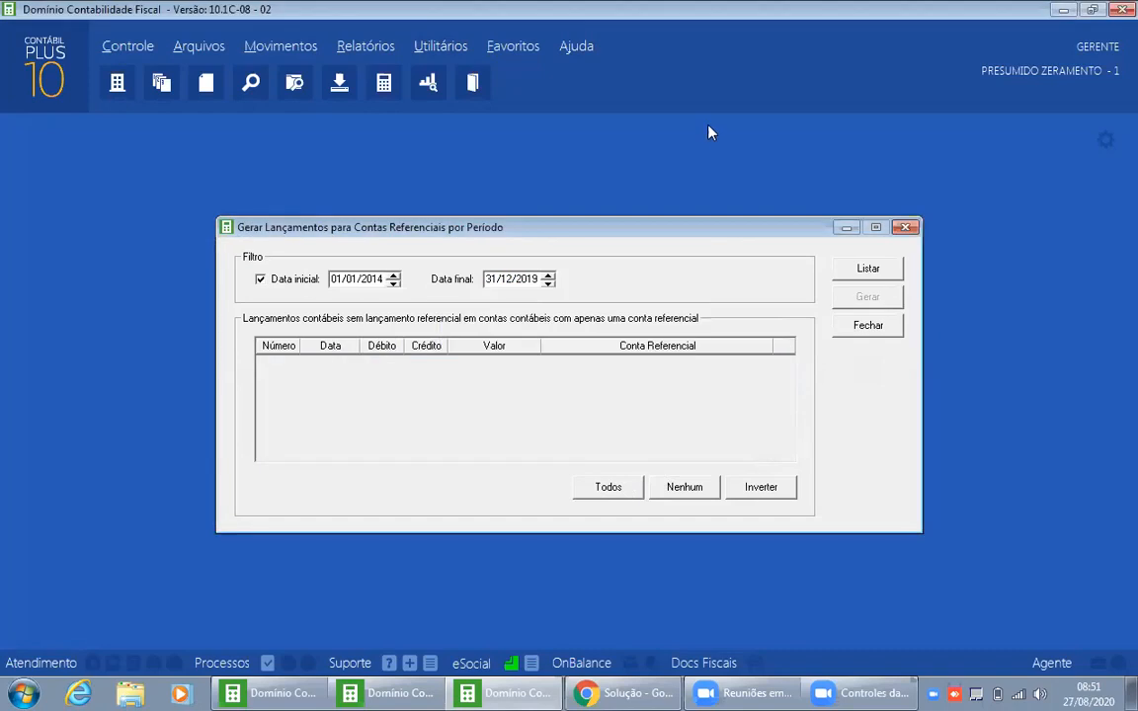
click(855, 327)
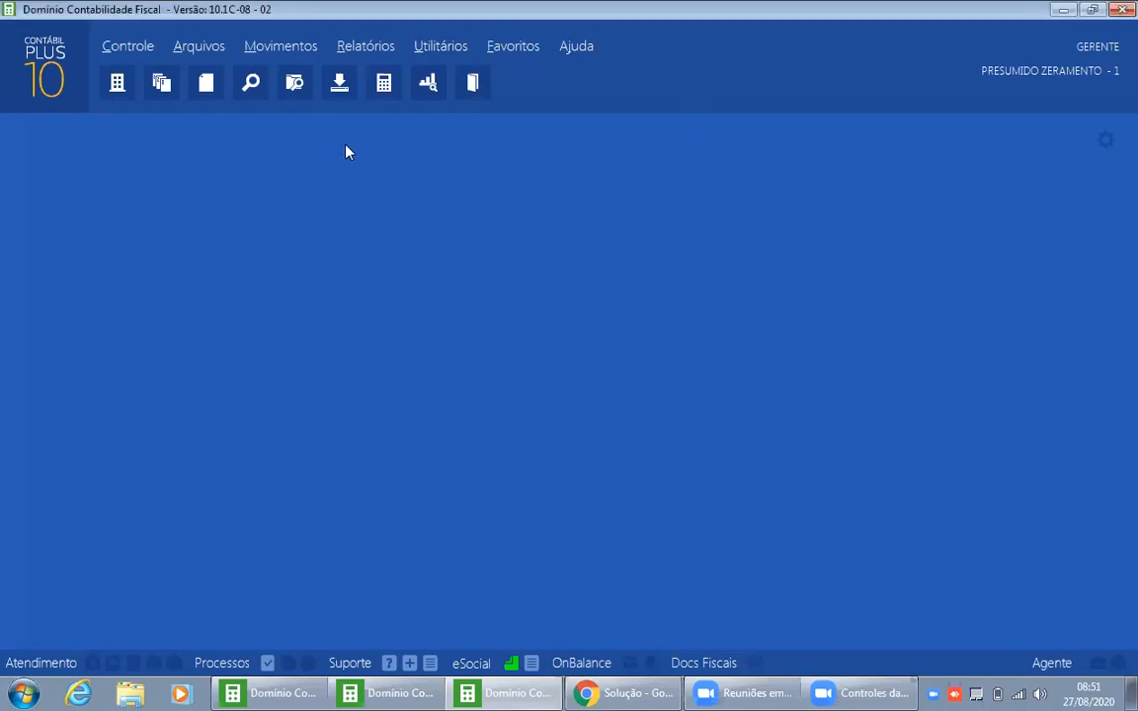
Step: Issue the 01/01/2019 to 31/12/2019 balance sheet with the referential plan enabled, and close the report and its options
key(alt+r)
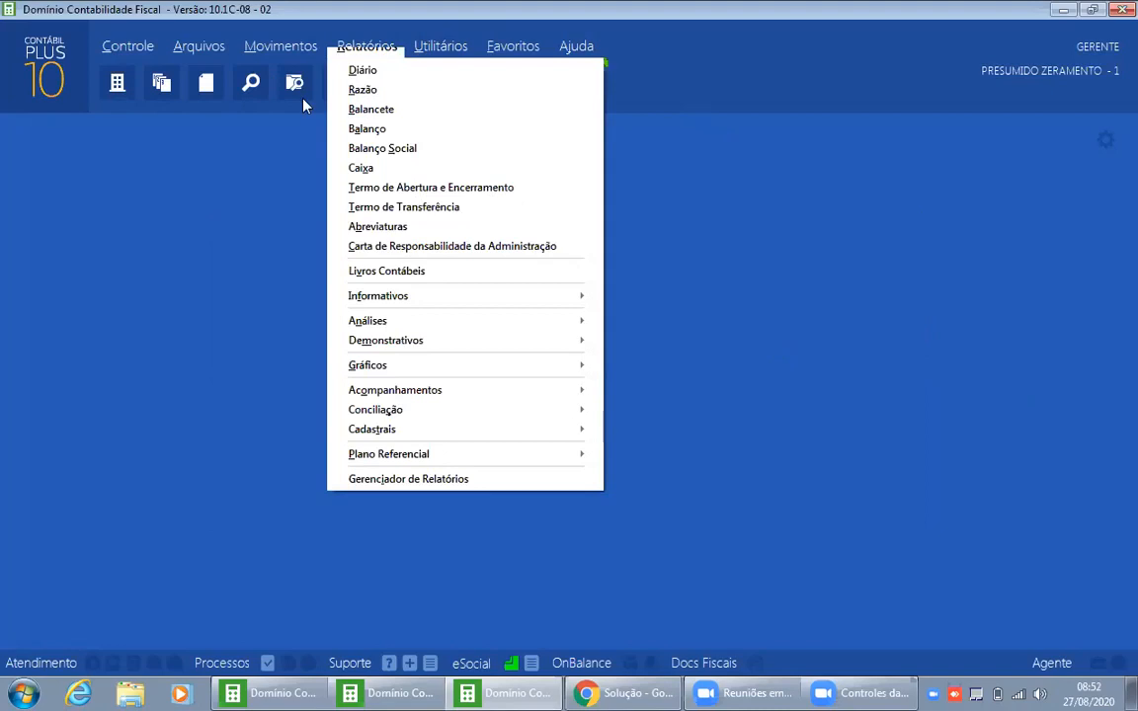
click(370, 130)
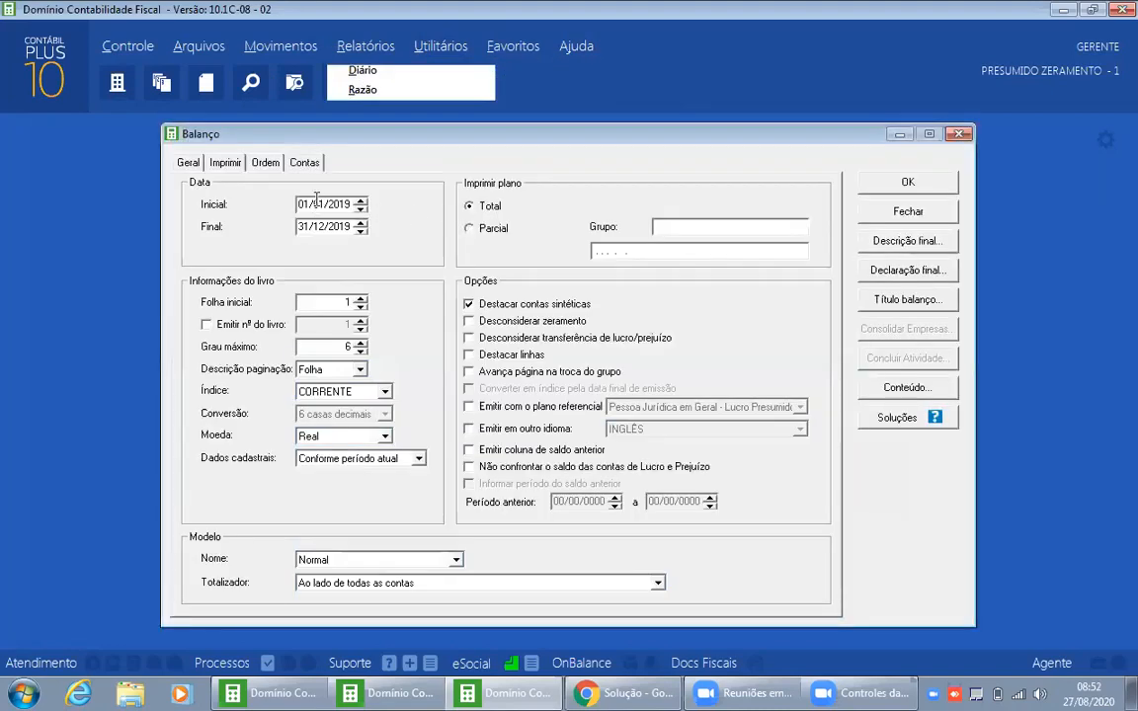
click(498, 408)
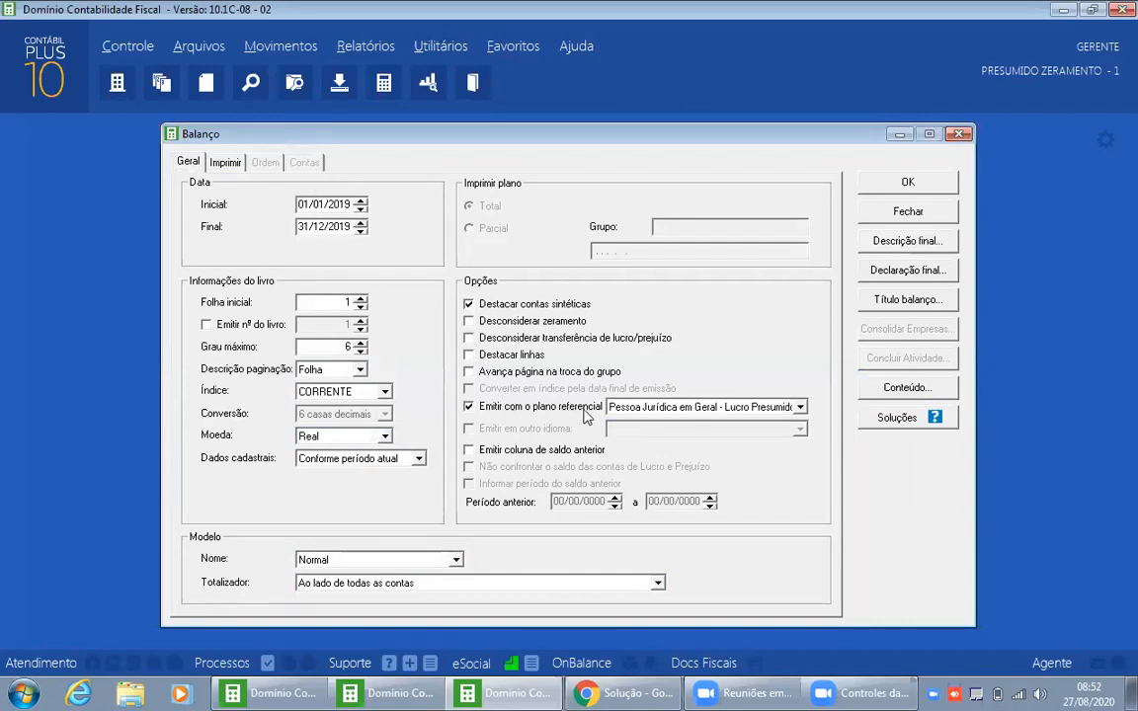
click(894, 181)
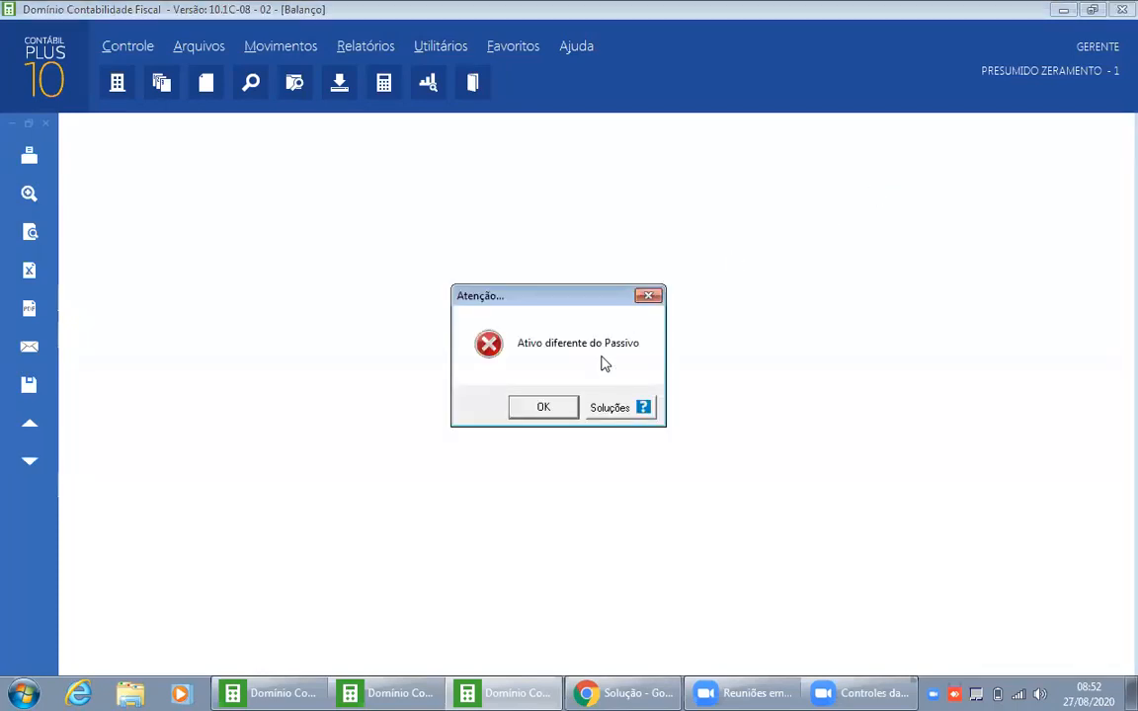
click(557, 407)
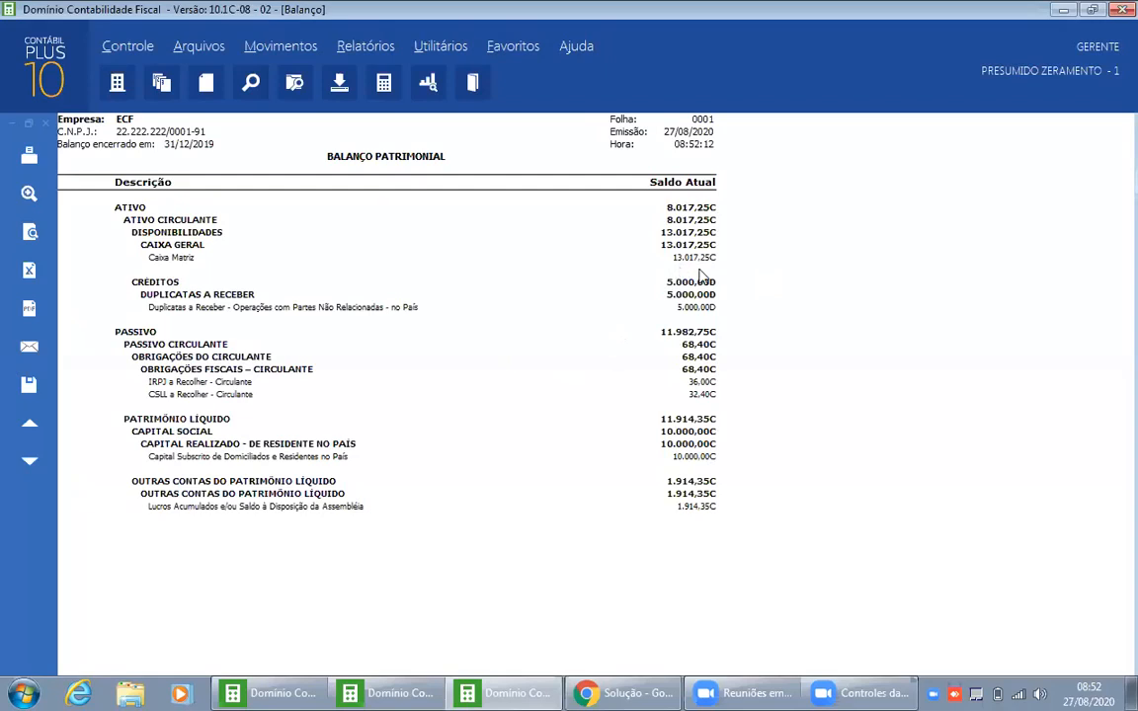
key(Escape)
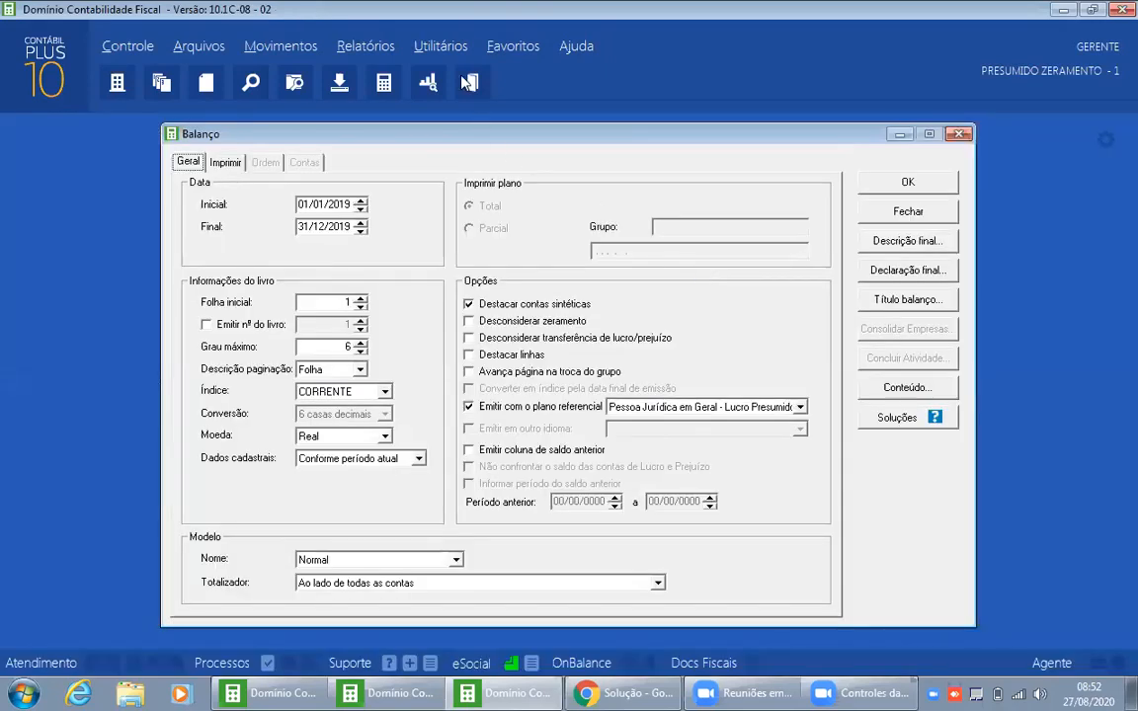
key(Escape)
Step: Import the prior referential account balances valid from 01/01/2014, listing accounts with balances already informed, and close the balance initialization
click(441, 46)
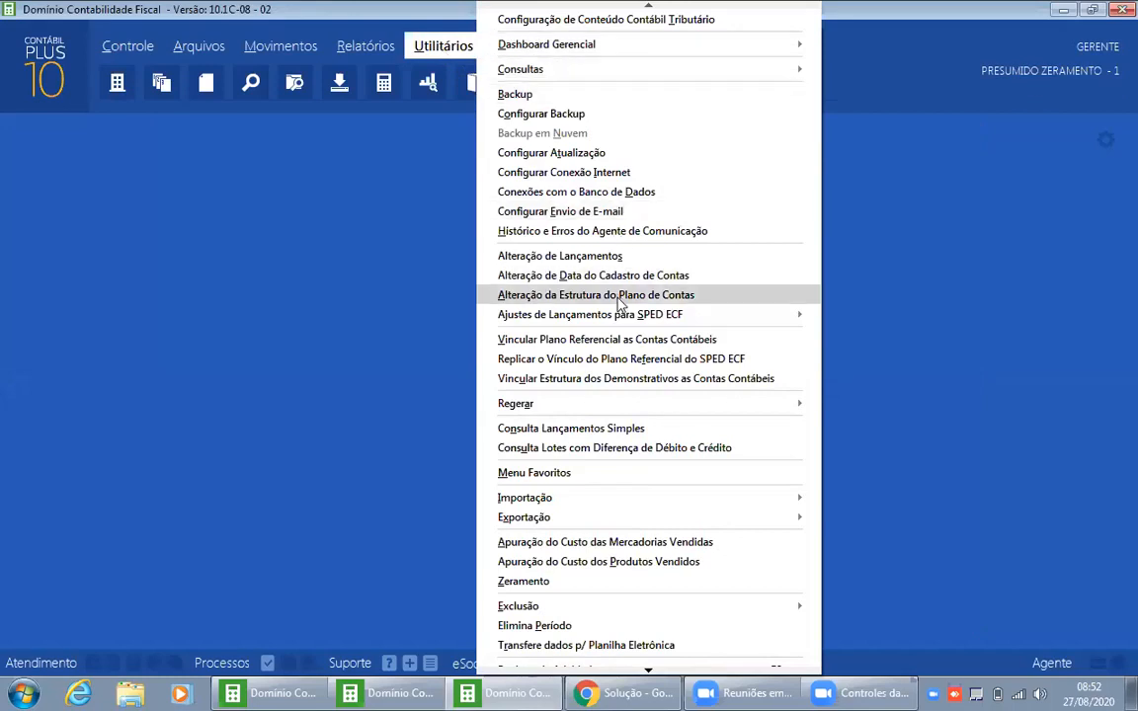
mouse_move(569, 322)
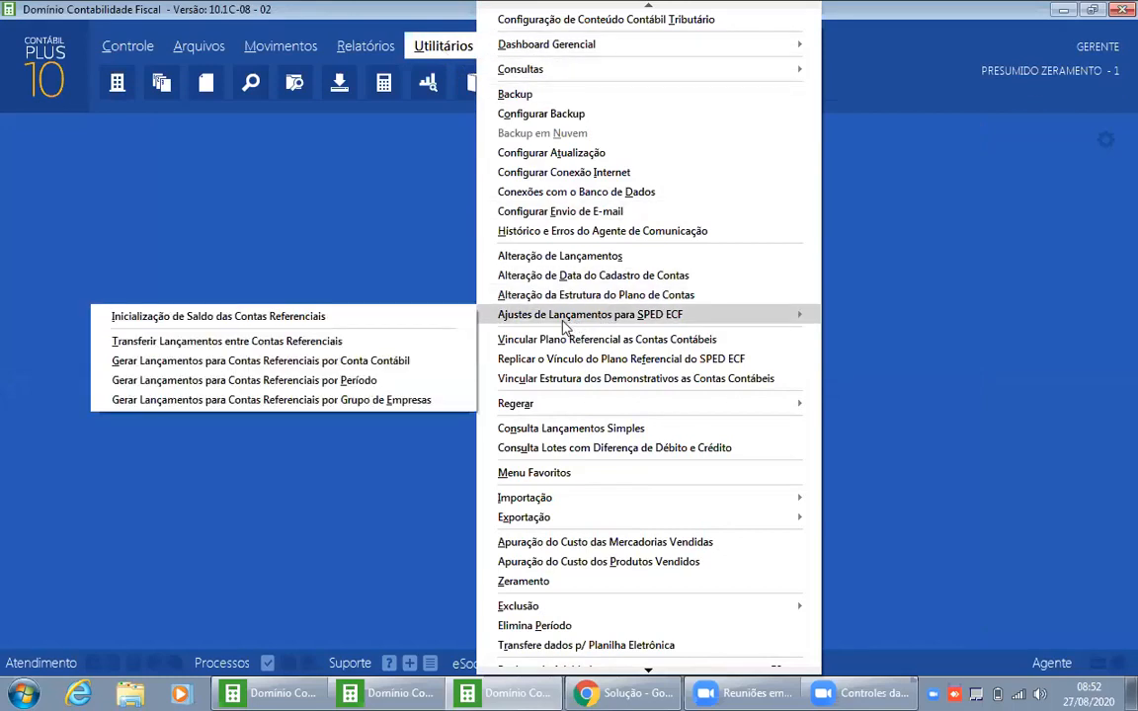
click(311, 317)
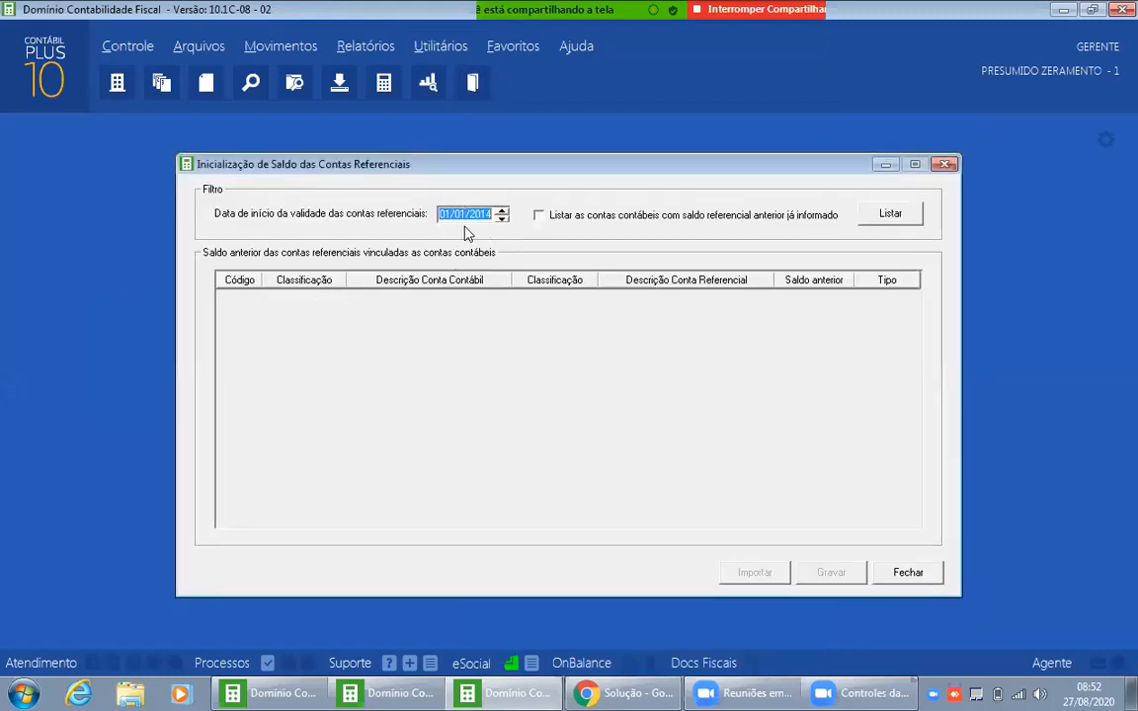
click(573, 219)
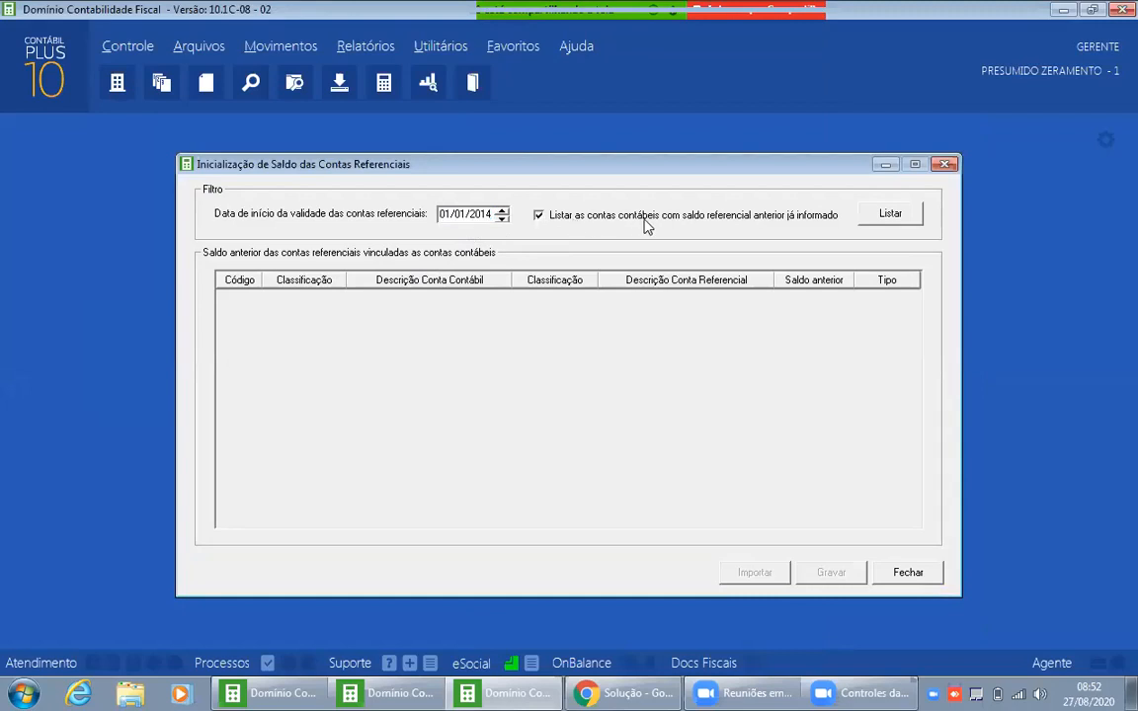
click(900, 217)
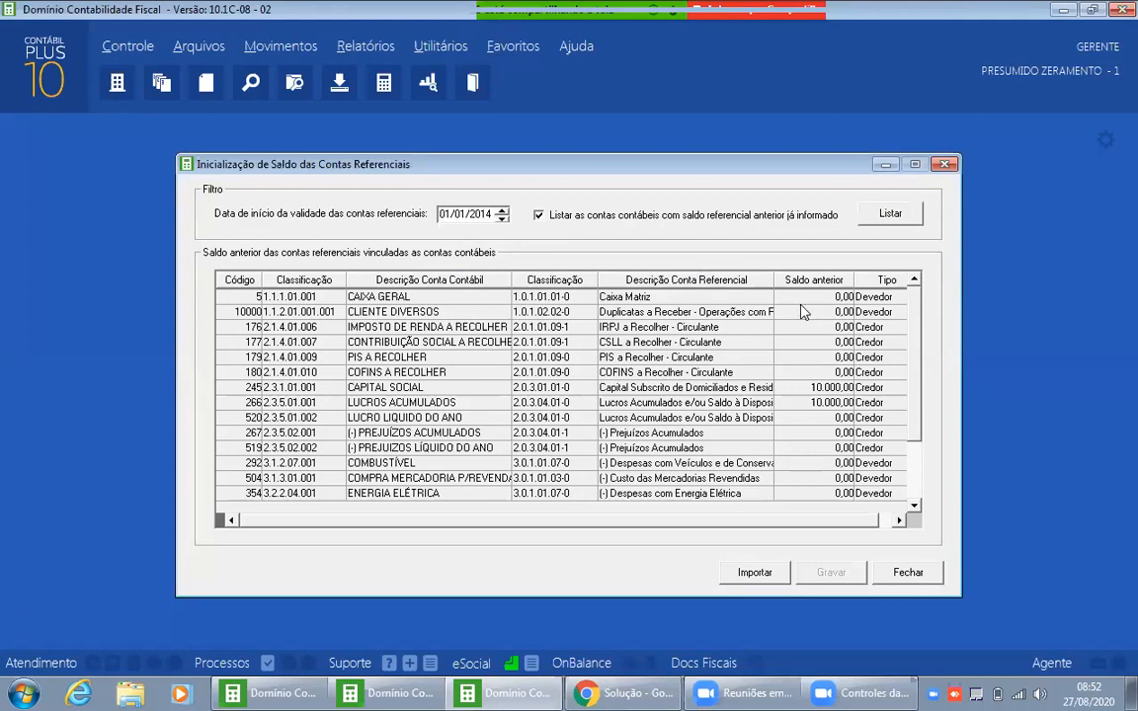
click(757, 575)
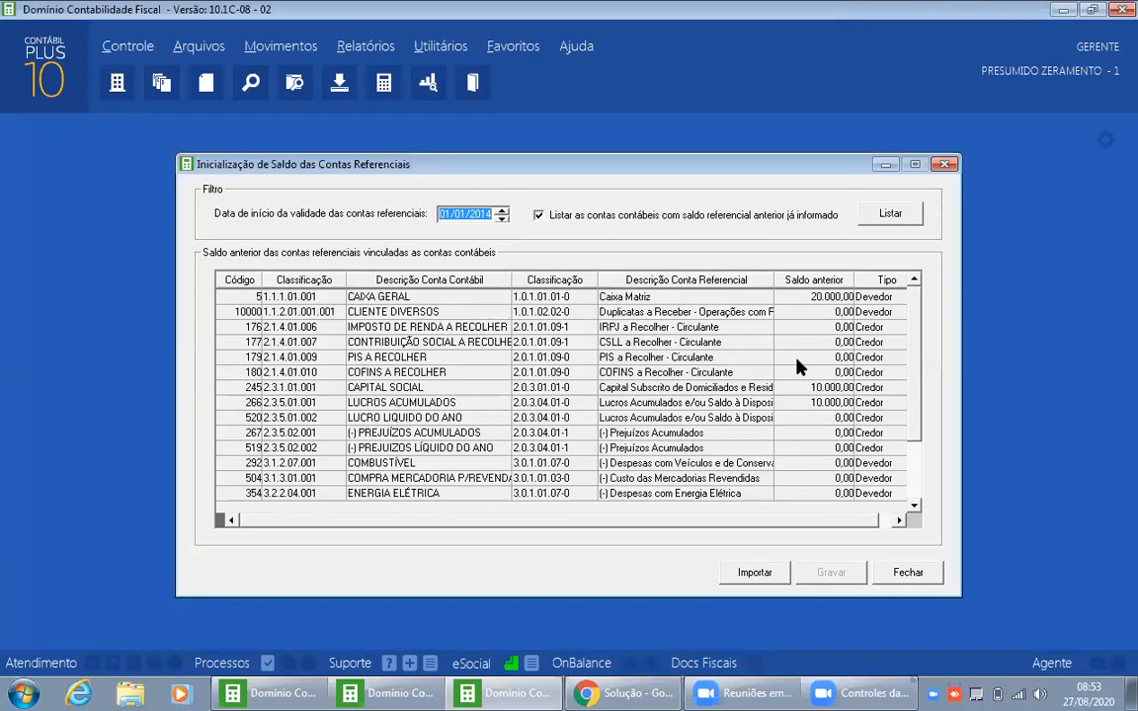
click(907, 576)
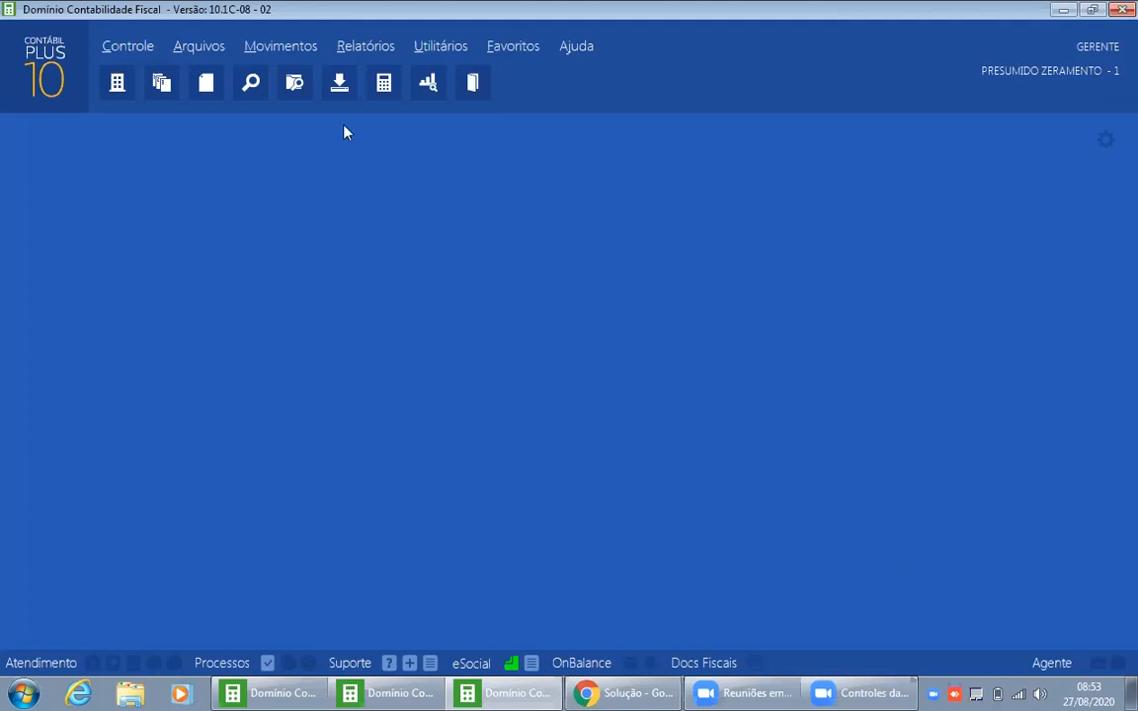
Step: Reissue the 2019 balance sheet with the referential plan, close the report, disable the referential plan option and close the options
click(347, 50)
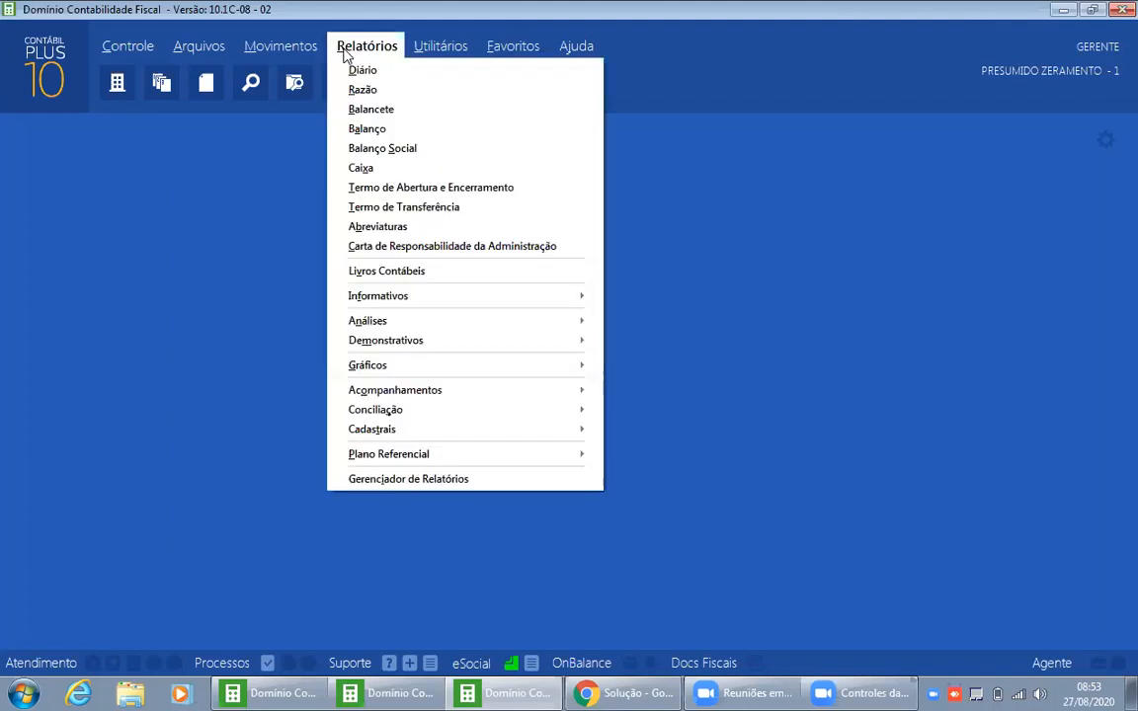
click(376, 133)
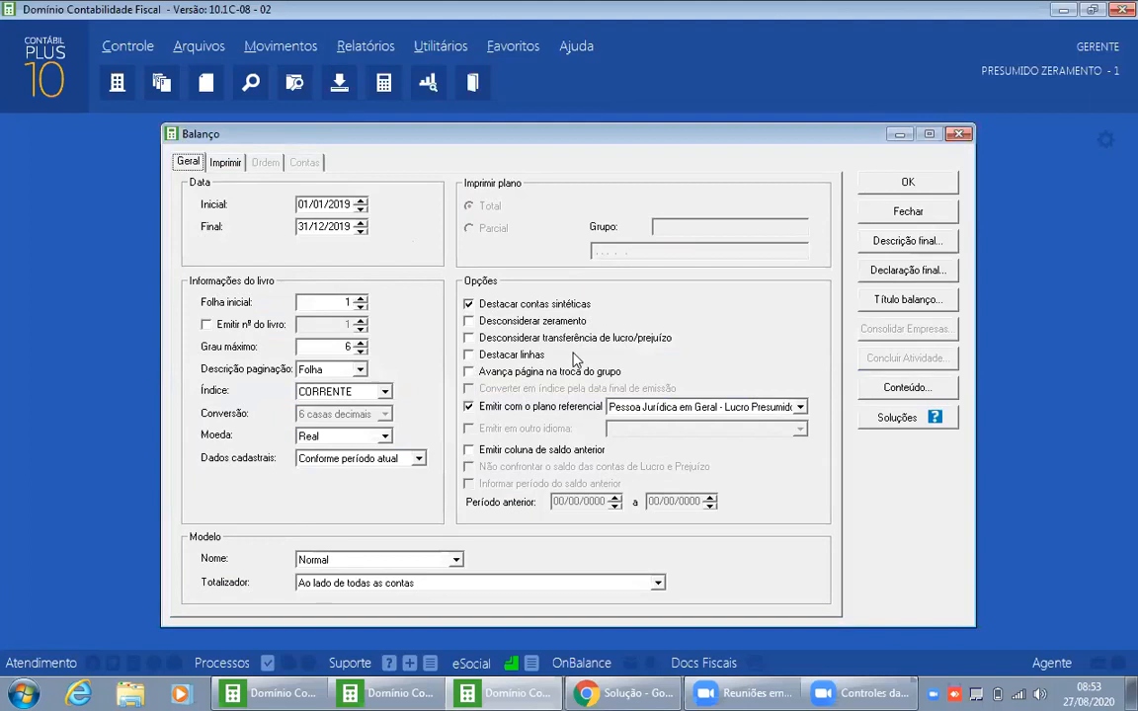
click(907, 186)
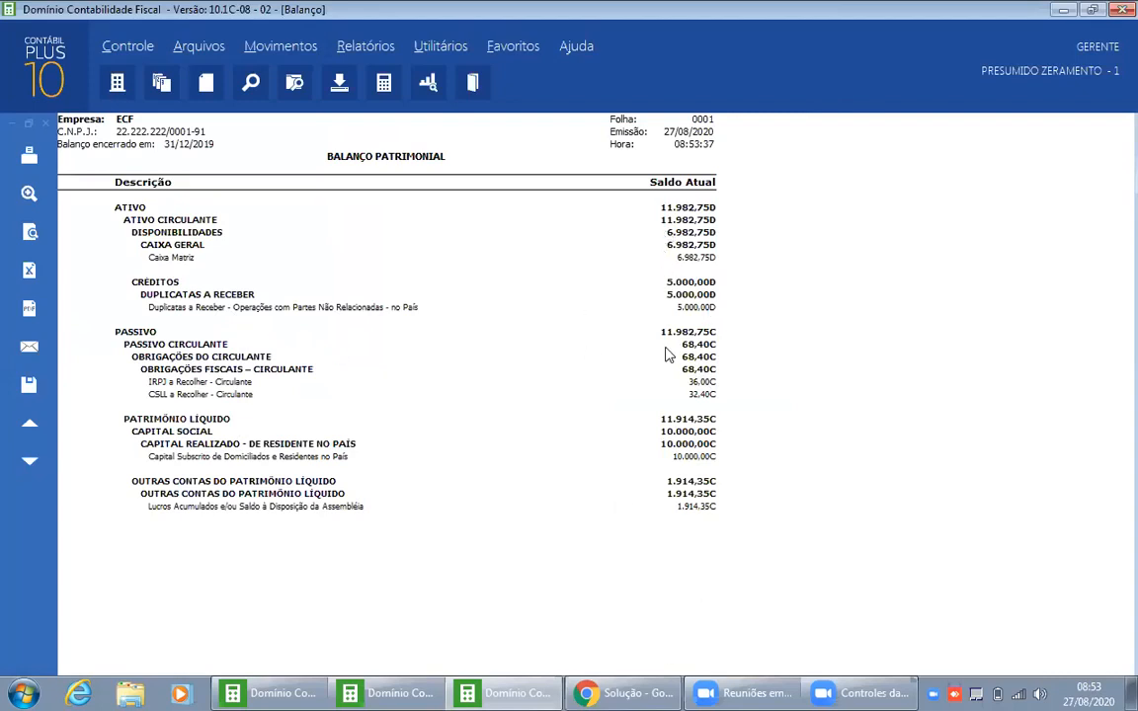
key(Escape)
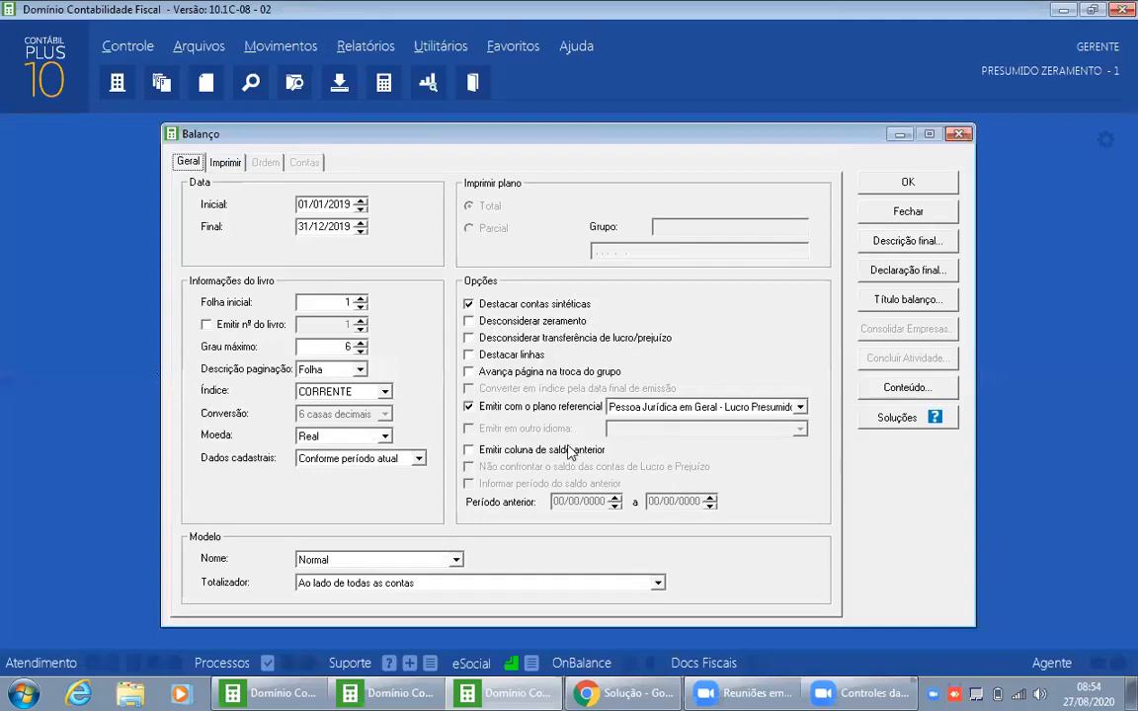
click(546, 410)
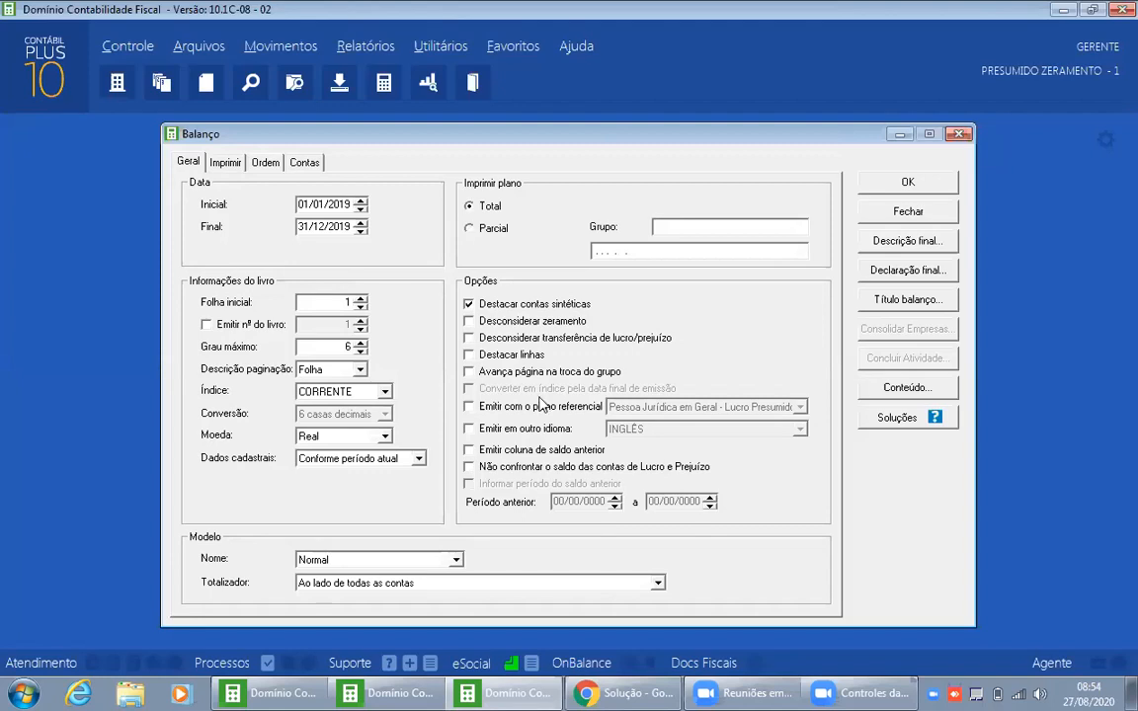
click(957, 139)
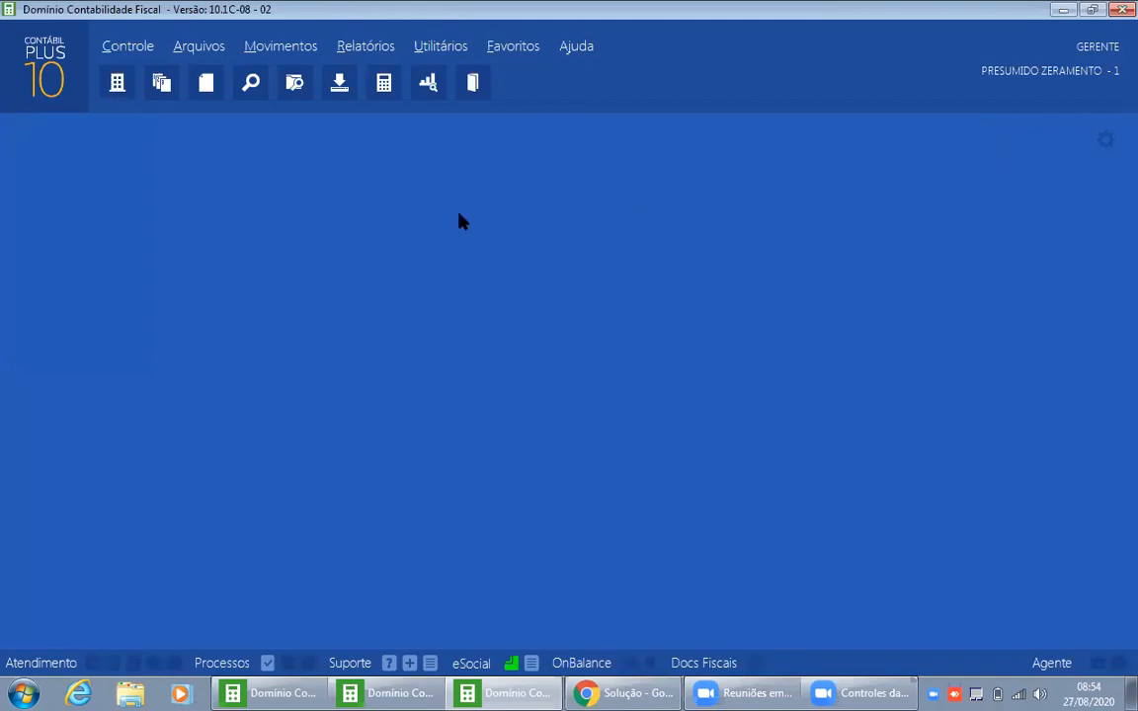
Step: Open the SPED ECF generation window, move it aside and dismiss the low-battery warning
click(381, 48)
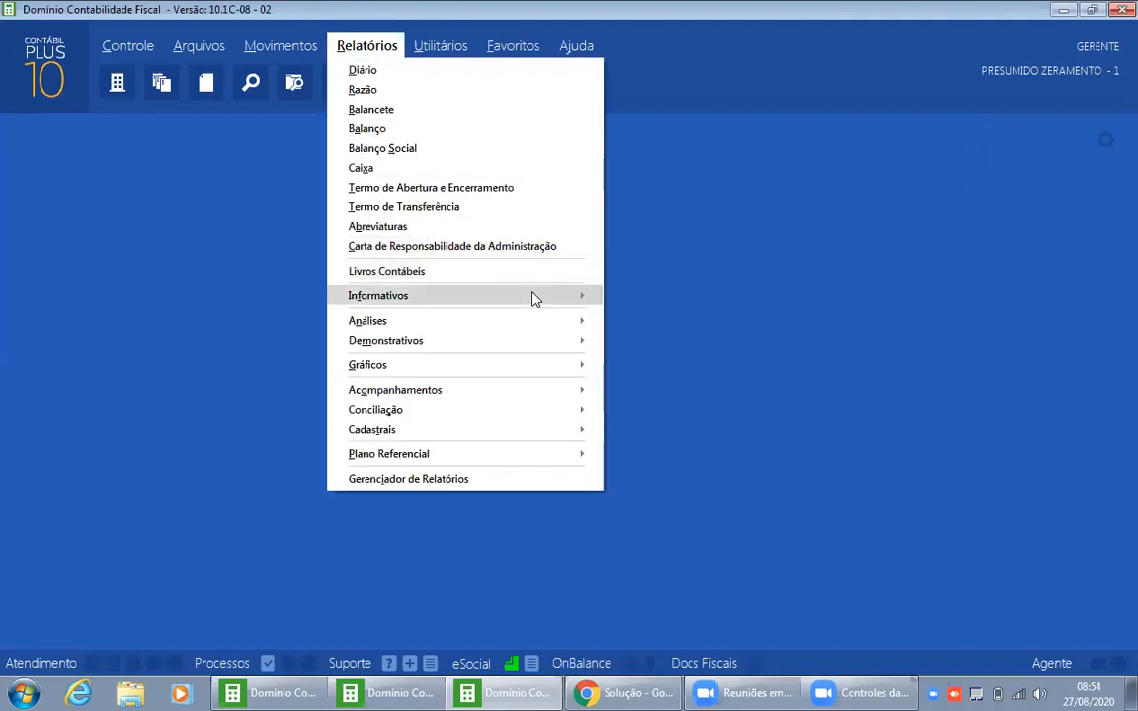
mouse_move(531, 297)
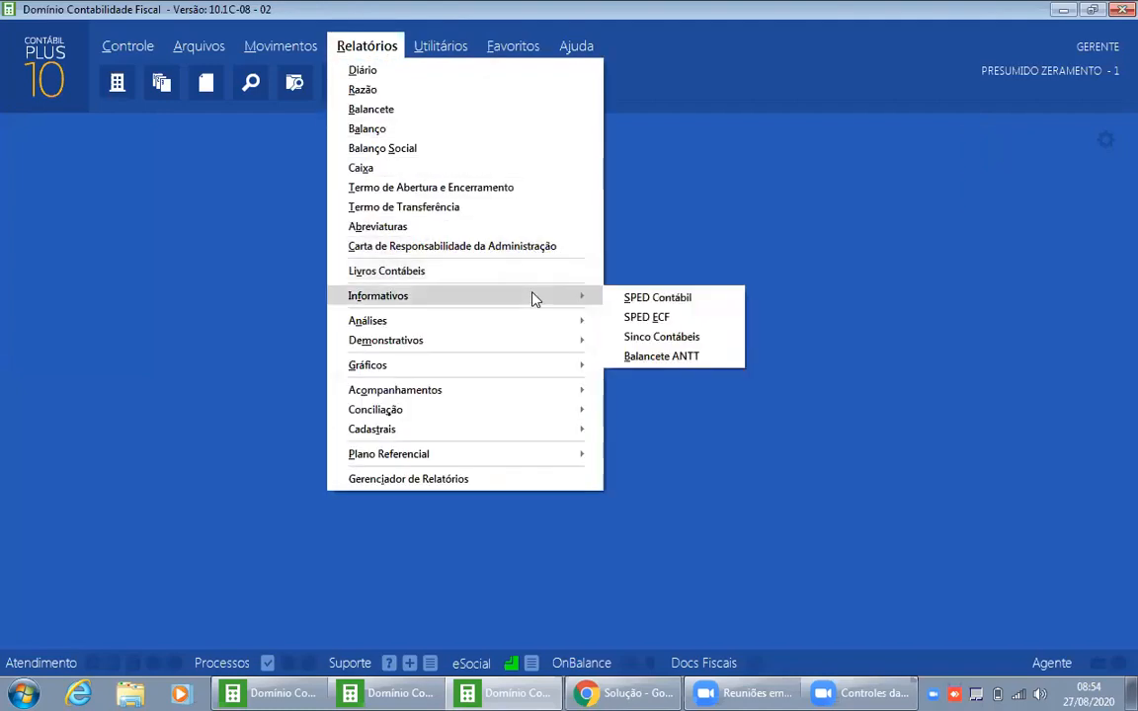
click(676, 319)
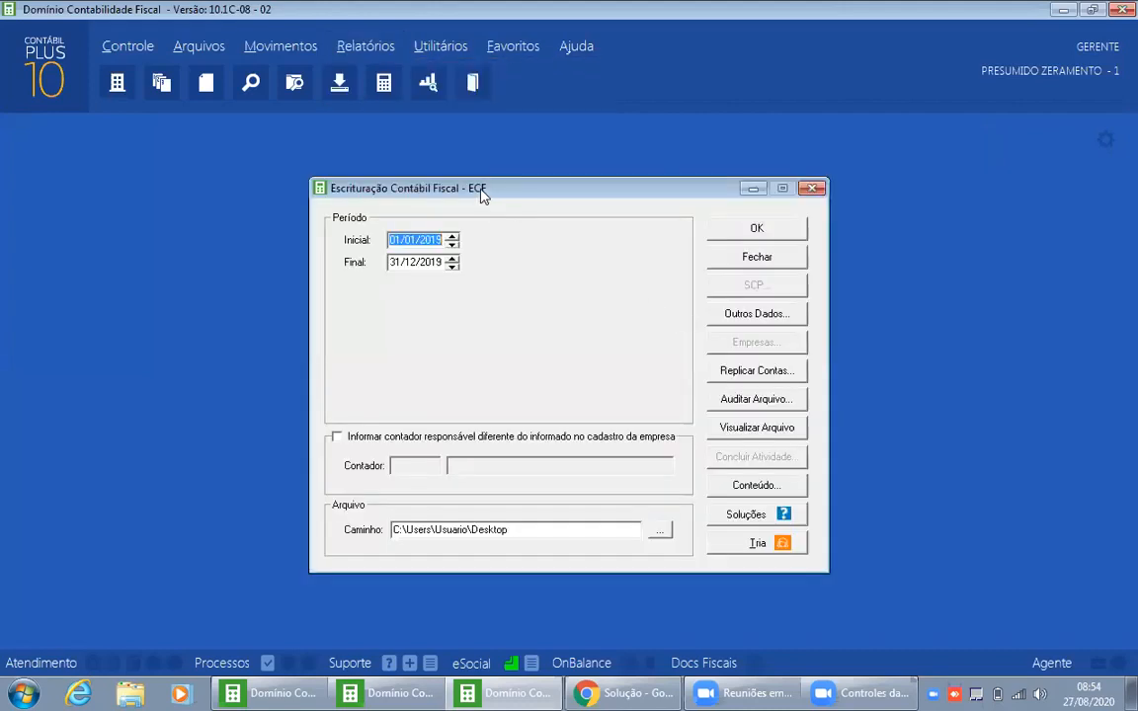
drag(435, 178, 324, 147)
click(660, 286)
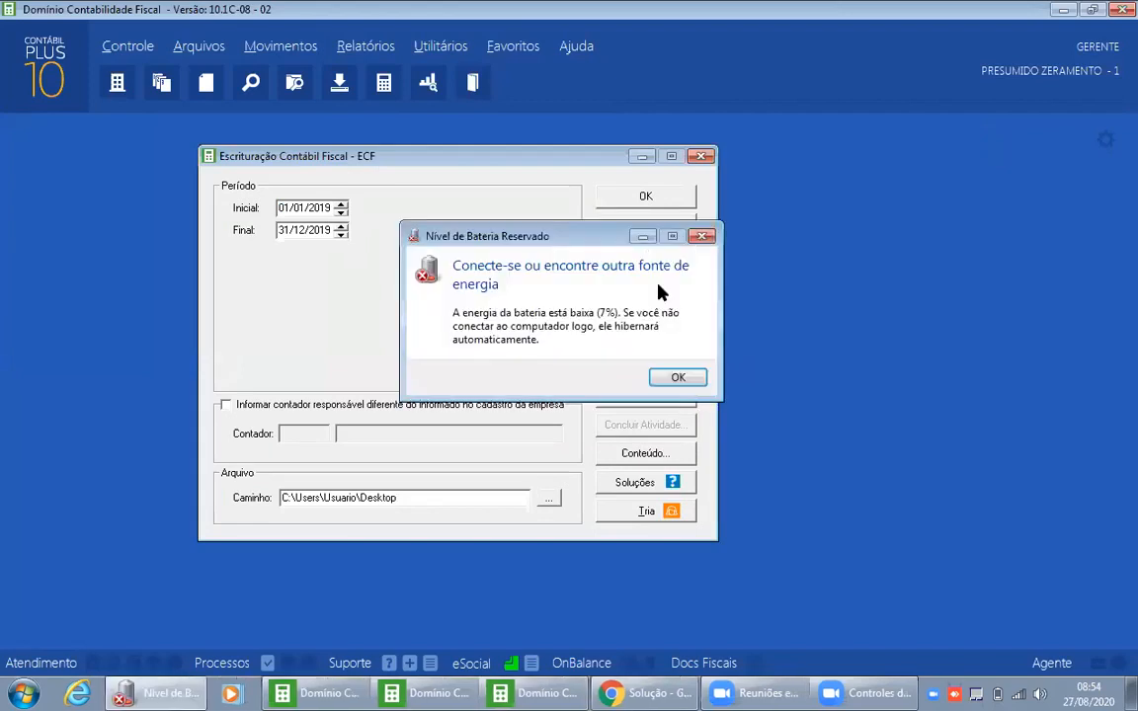
click(686, 378)
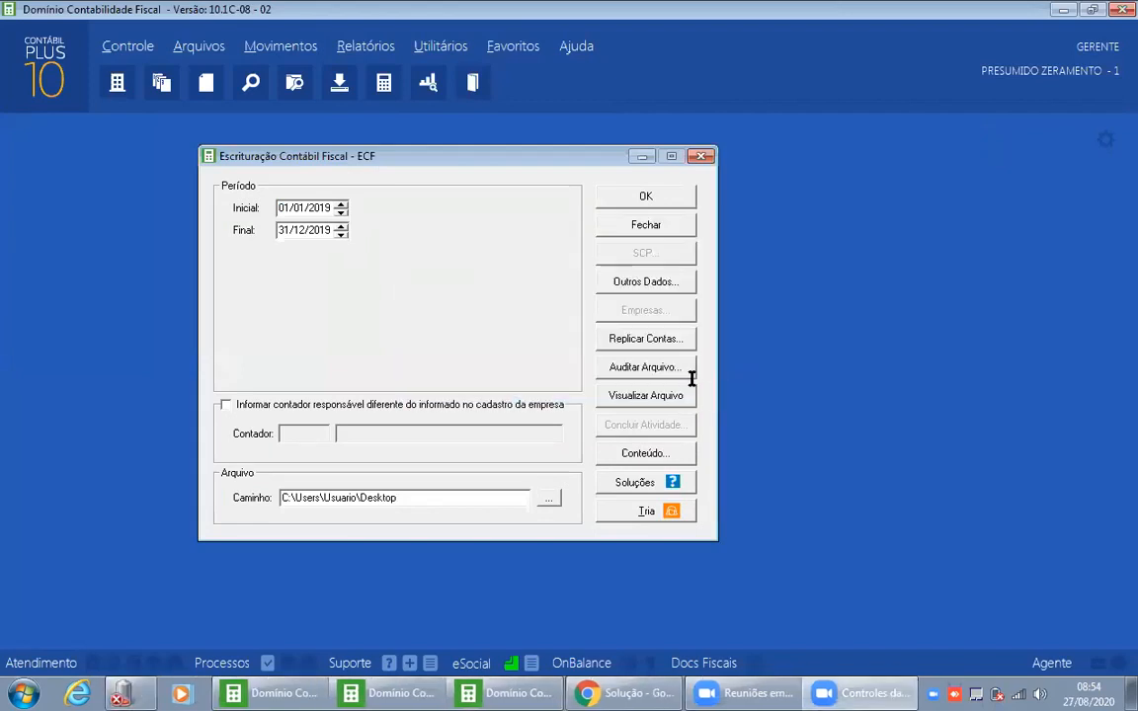